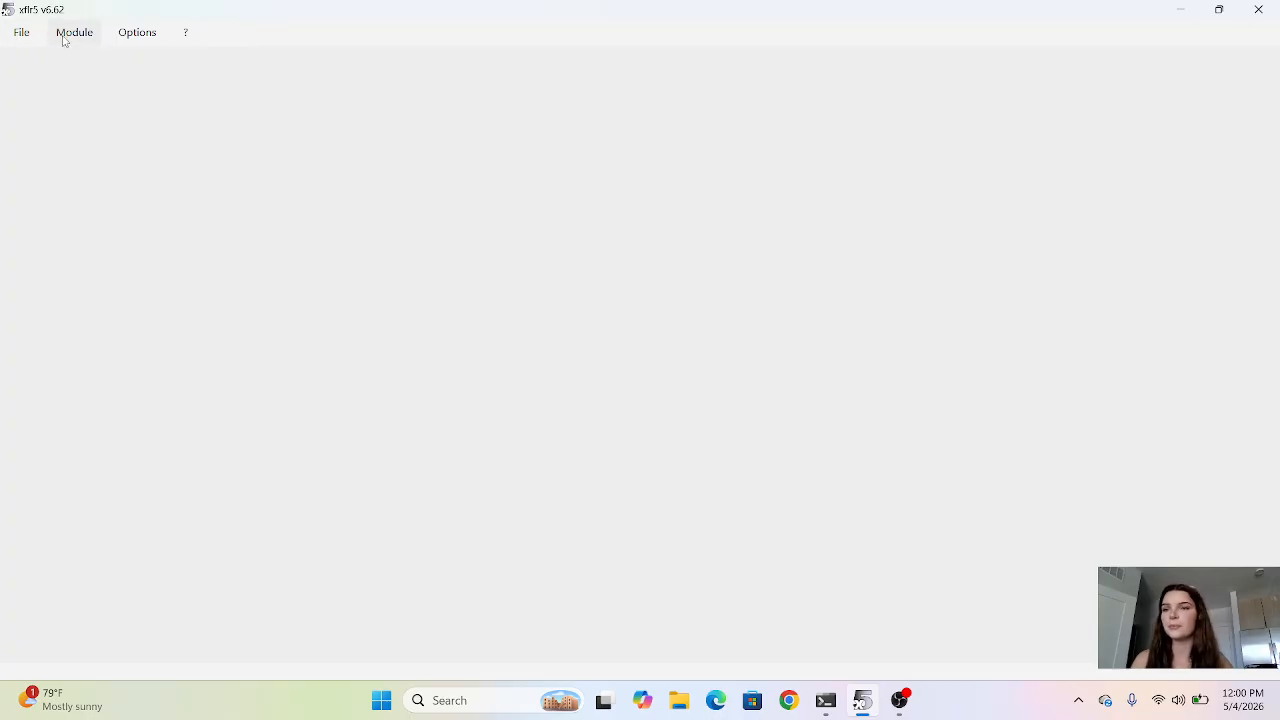
In Direct Foil Design, generate a NACA 2415 foil with 150 panels and keep its suggested name.
click(62, 34)
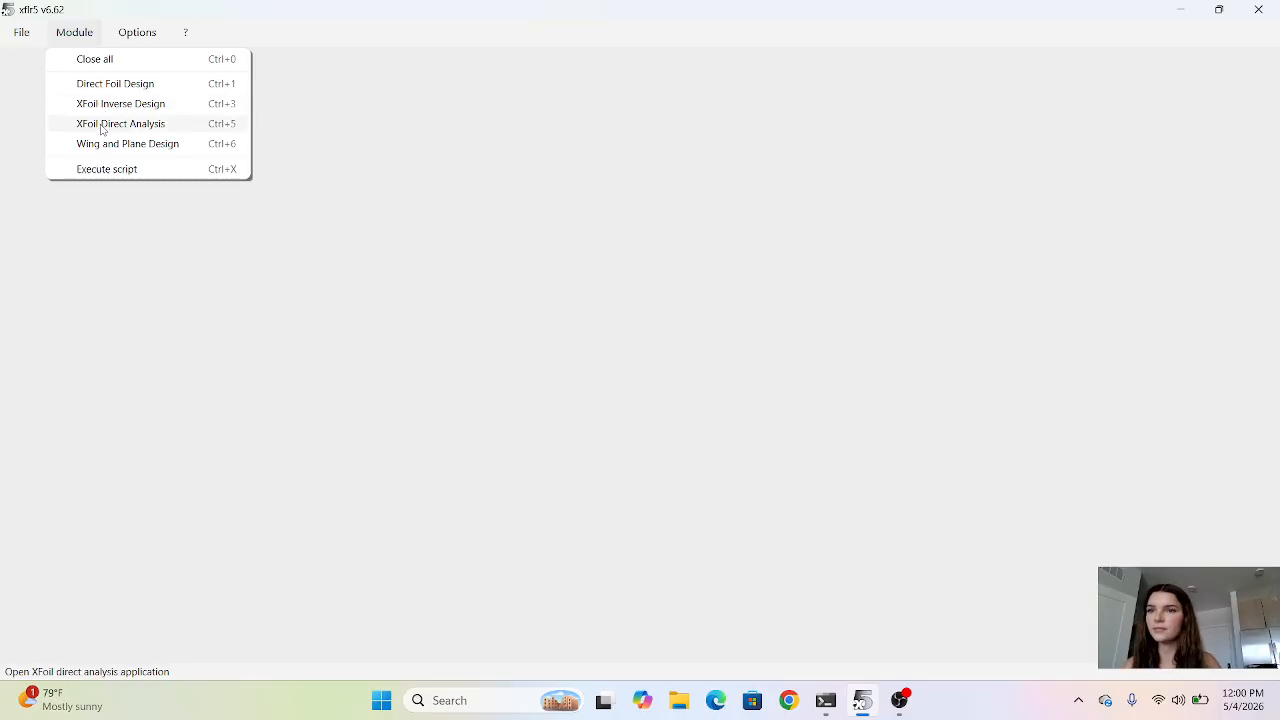
click(102, 84)
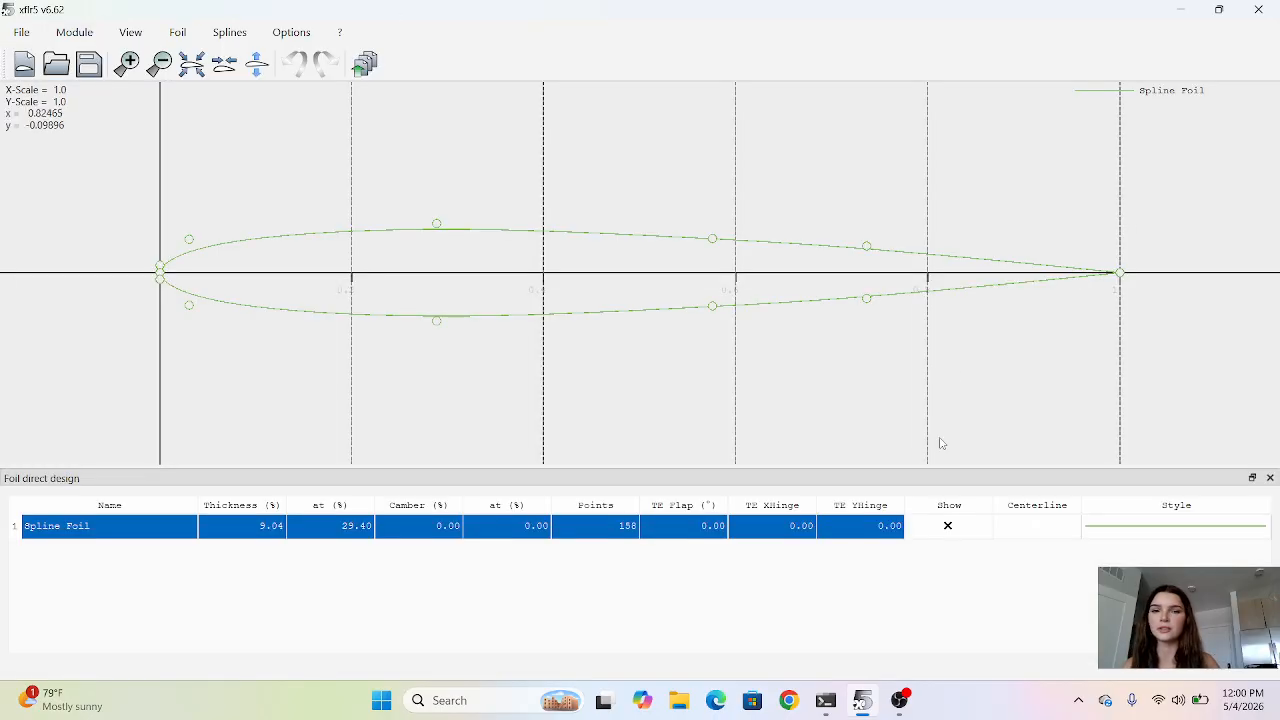
click(177, 32)
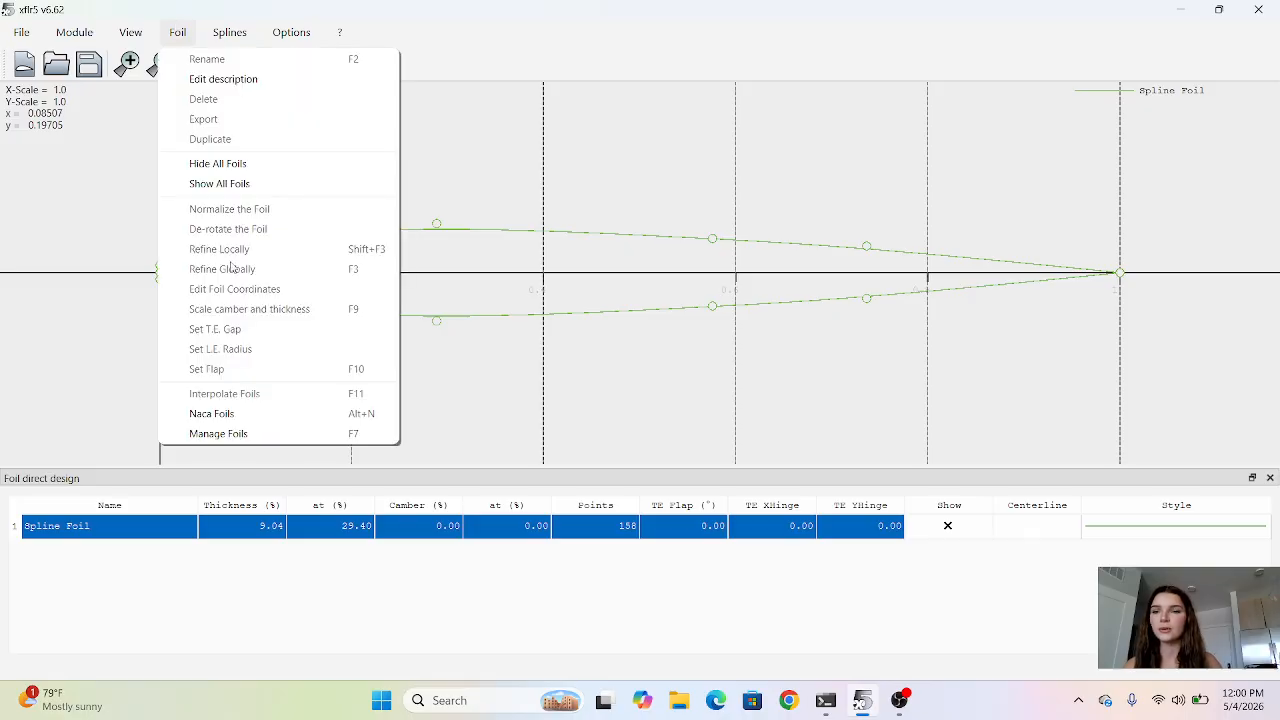
click(211, 413)
drag(702, 296, 727, 298)
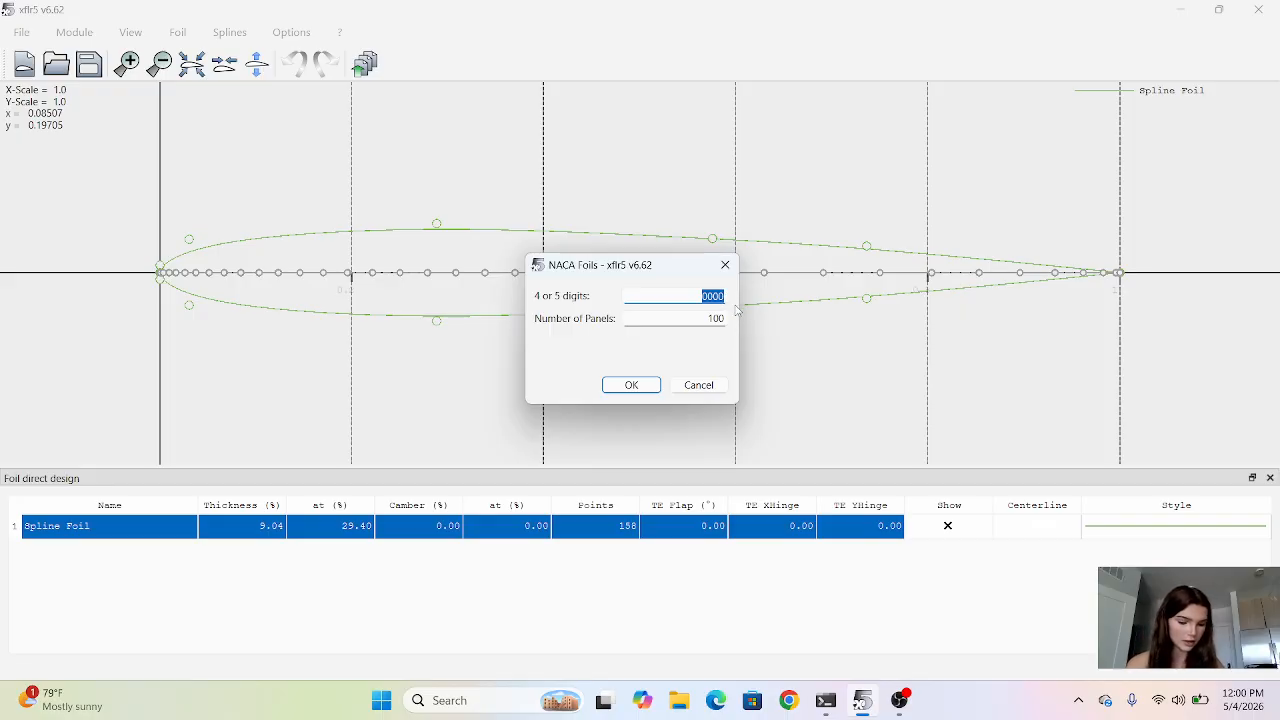
text(2415)
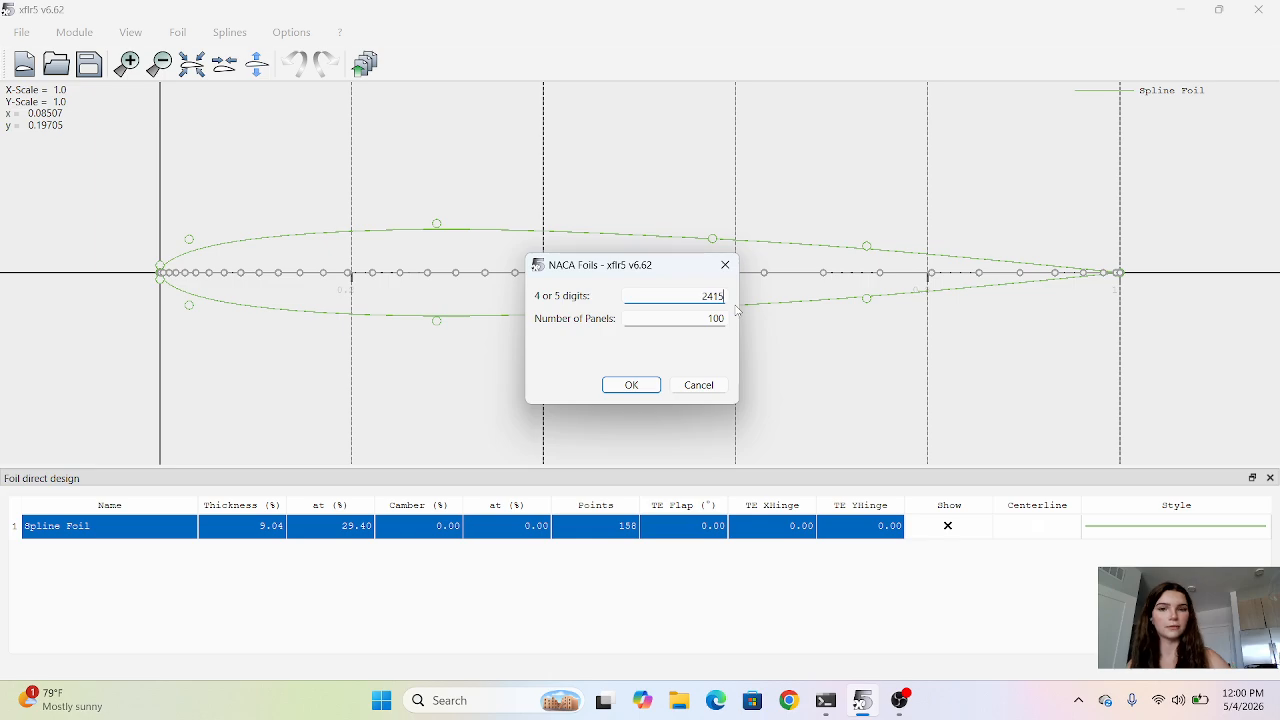
click(718, 322)
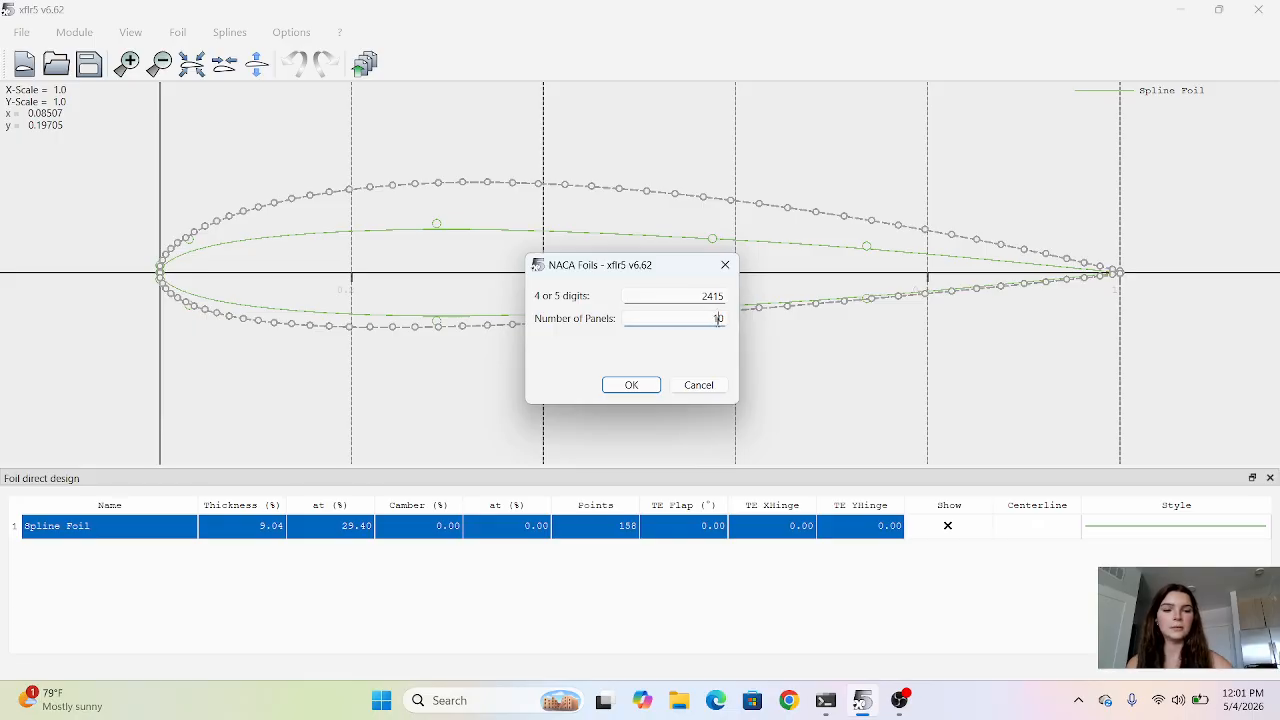
click(630, 387)
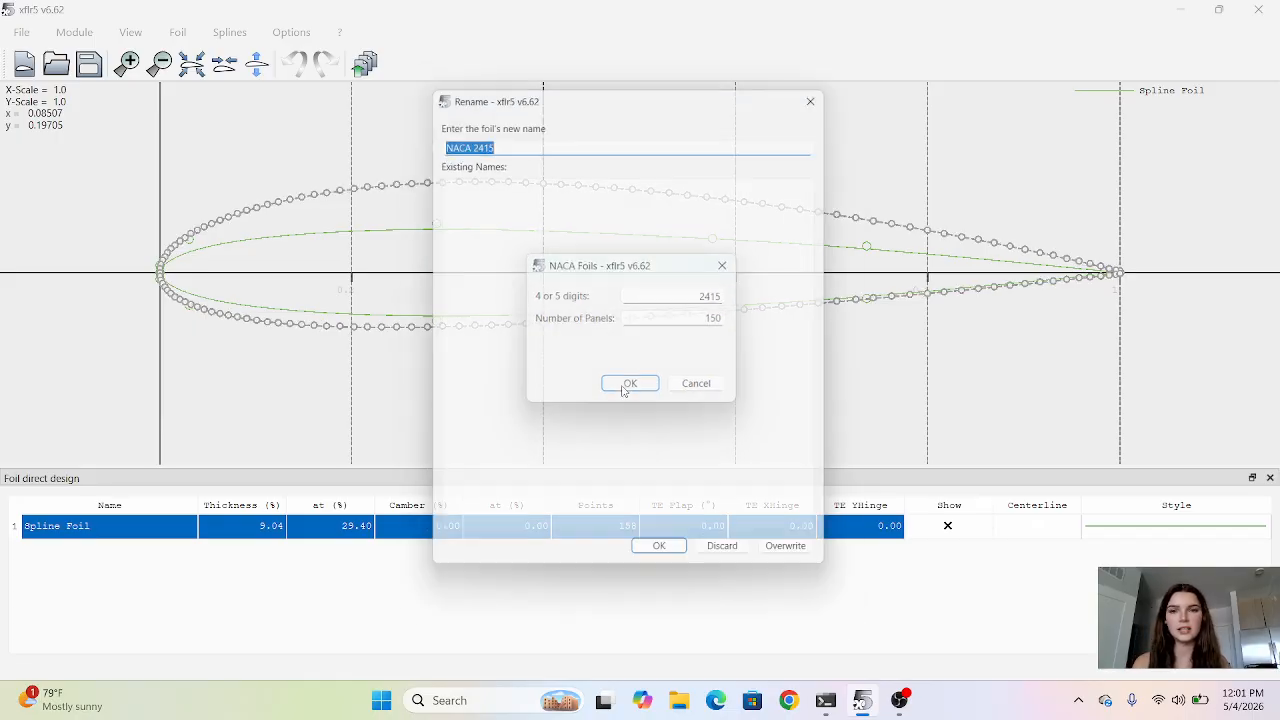
click(690, 562)
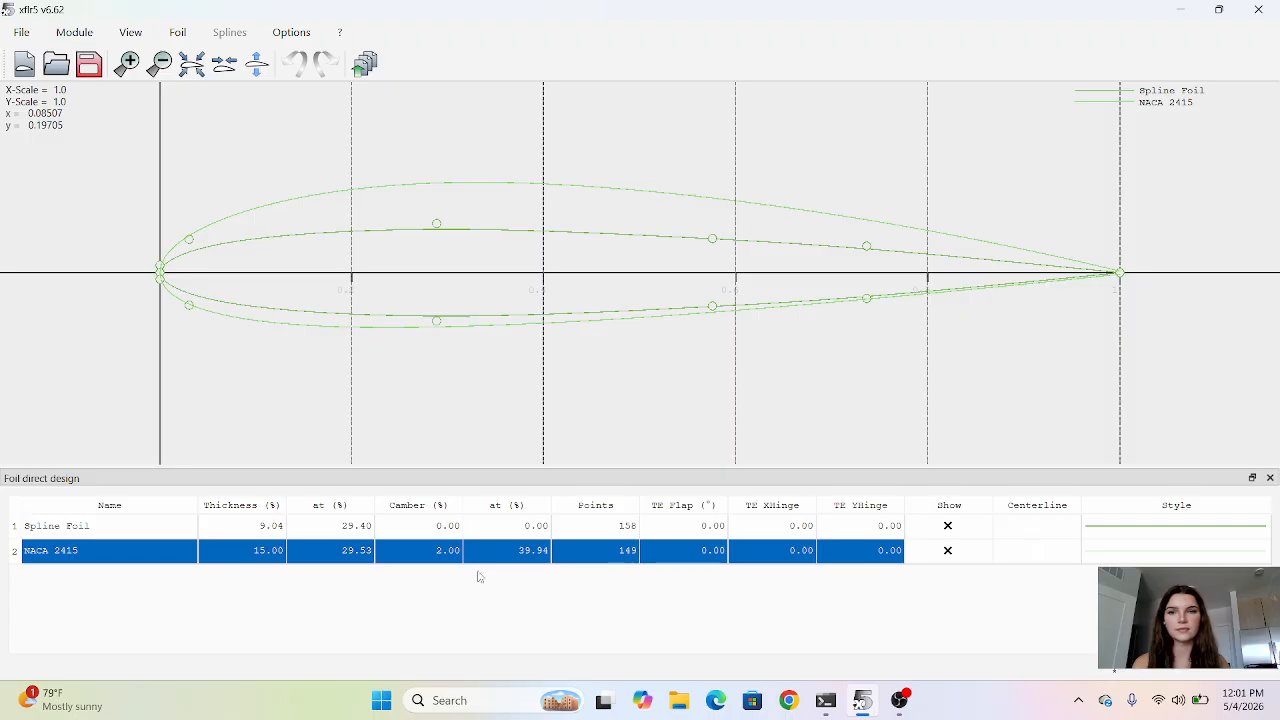
Open the XFoil Direct Analysis module and look over its analysis commands.
click(66, 33)
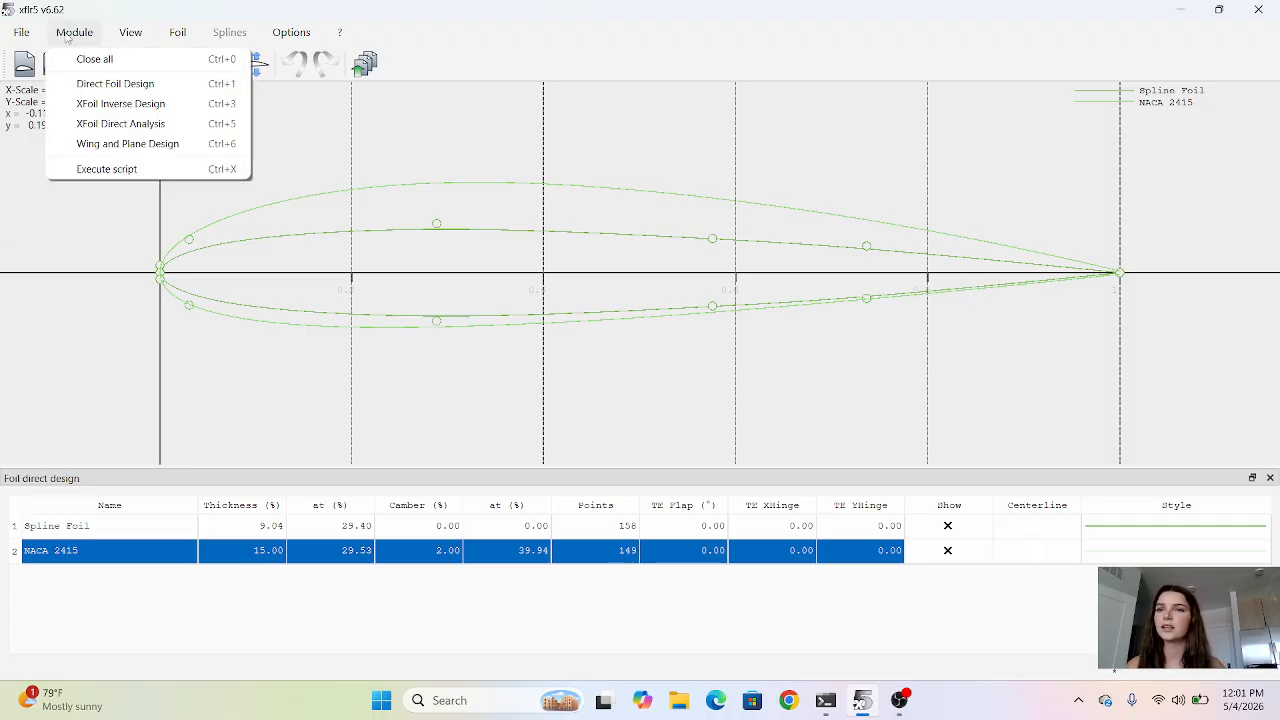
click(121, 124)
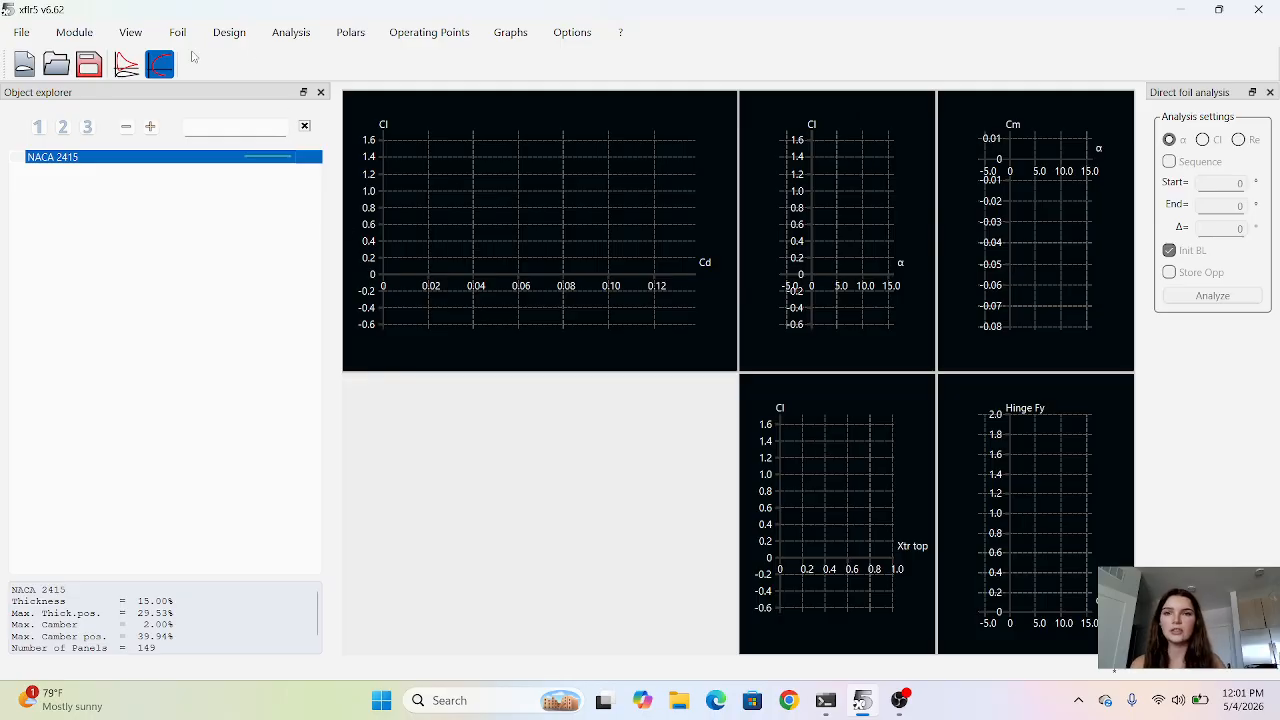
click(291, 32)
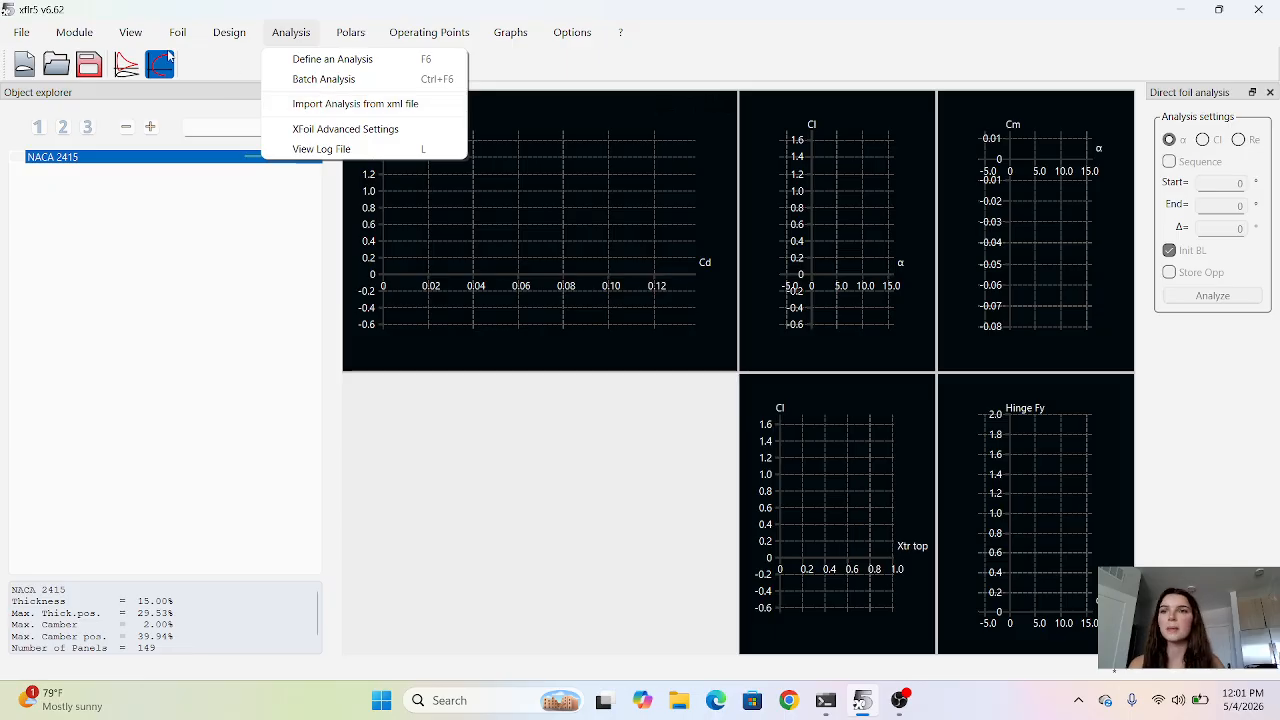
In Wing and Plane Design, start a new plane definition and exclude its elevator and fin.
mouse_move(85, 28)
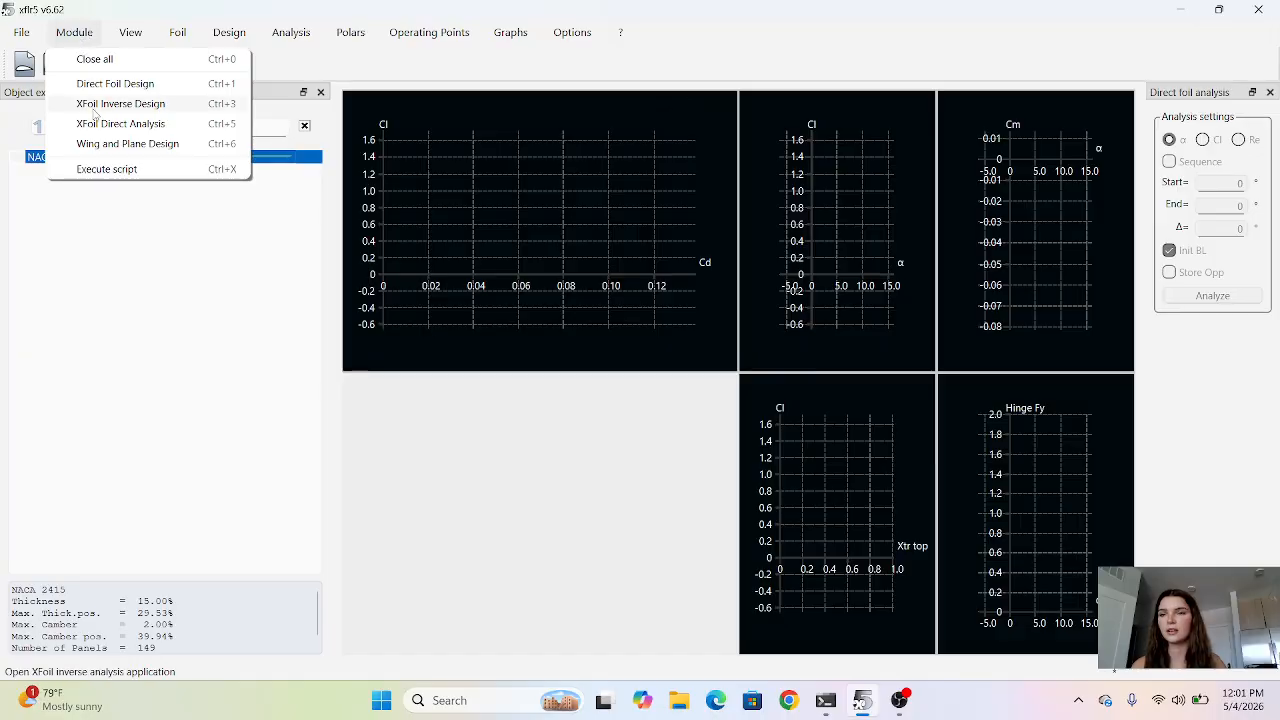
click(98, 144)
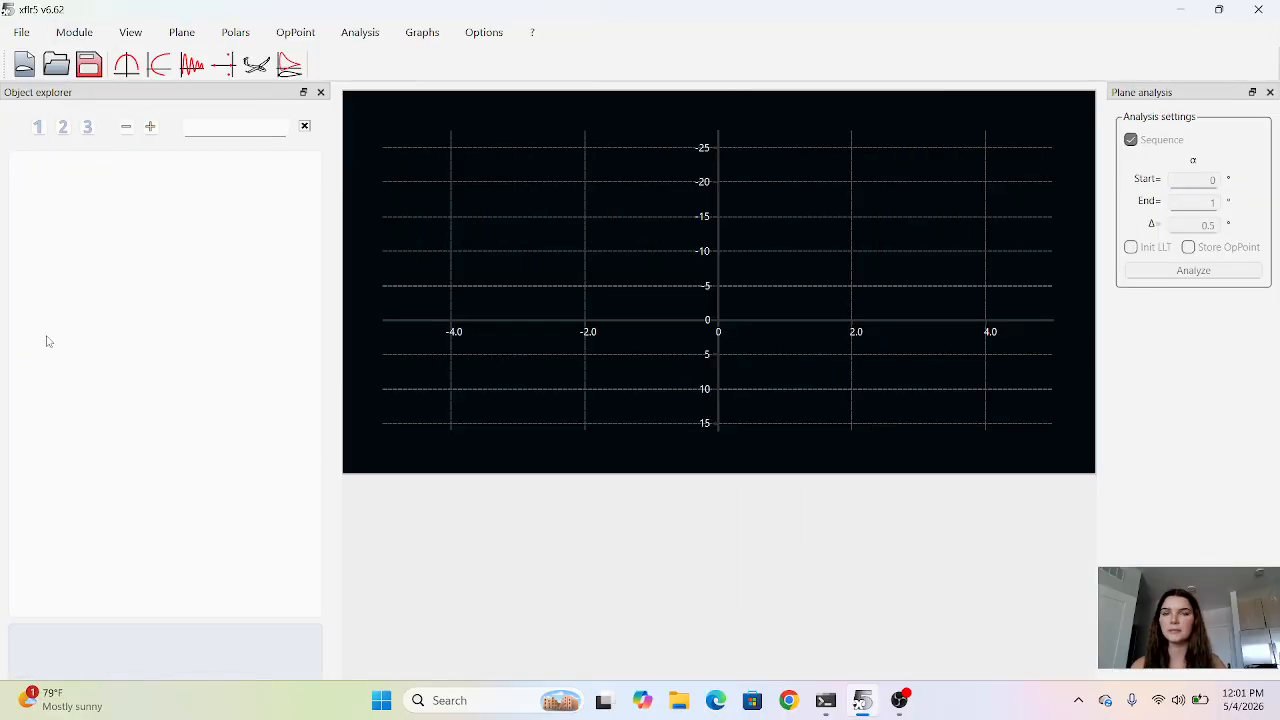
click(180, 35)
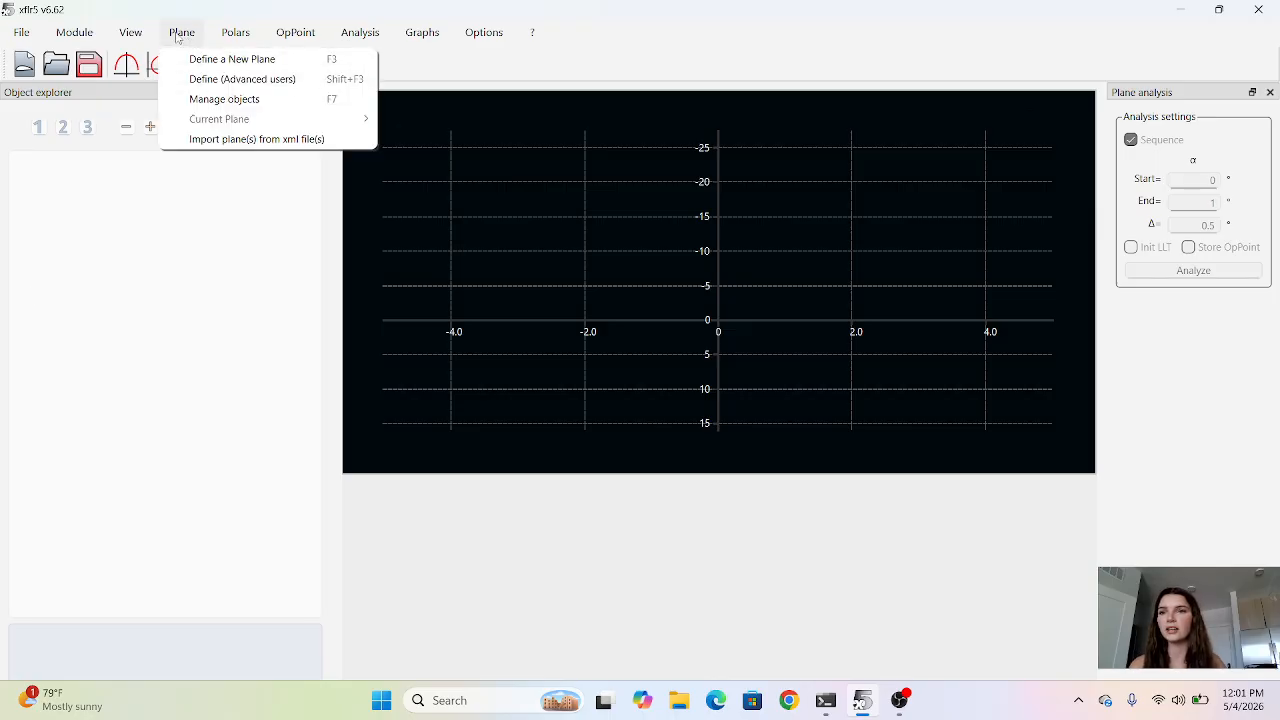
click(195, 62)
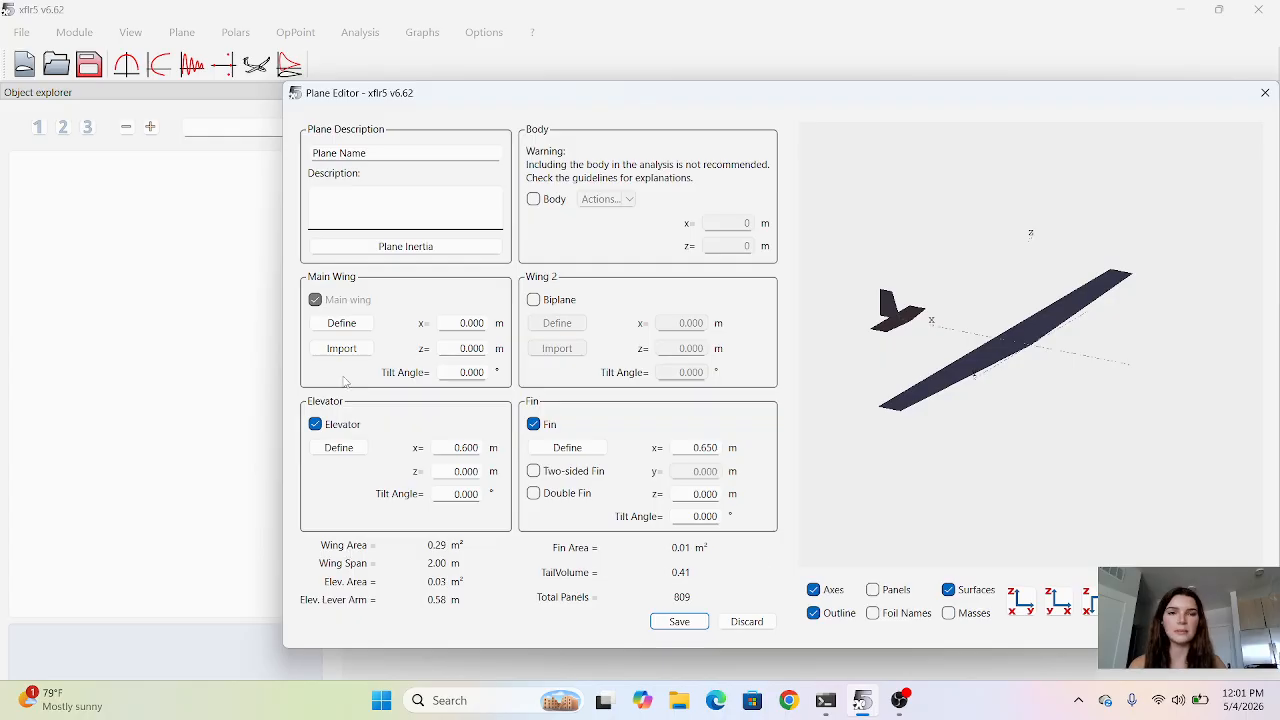
click(315, 424)
click(534, 424)
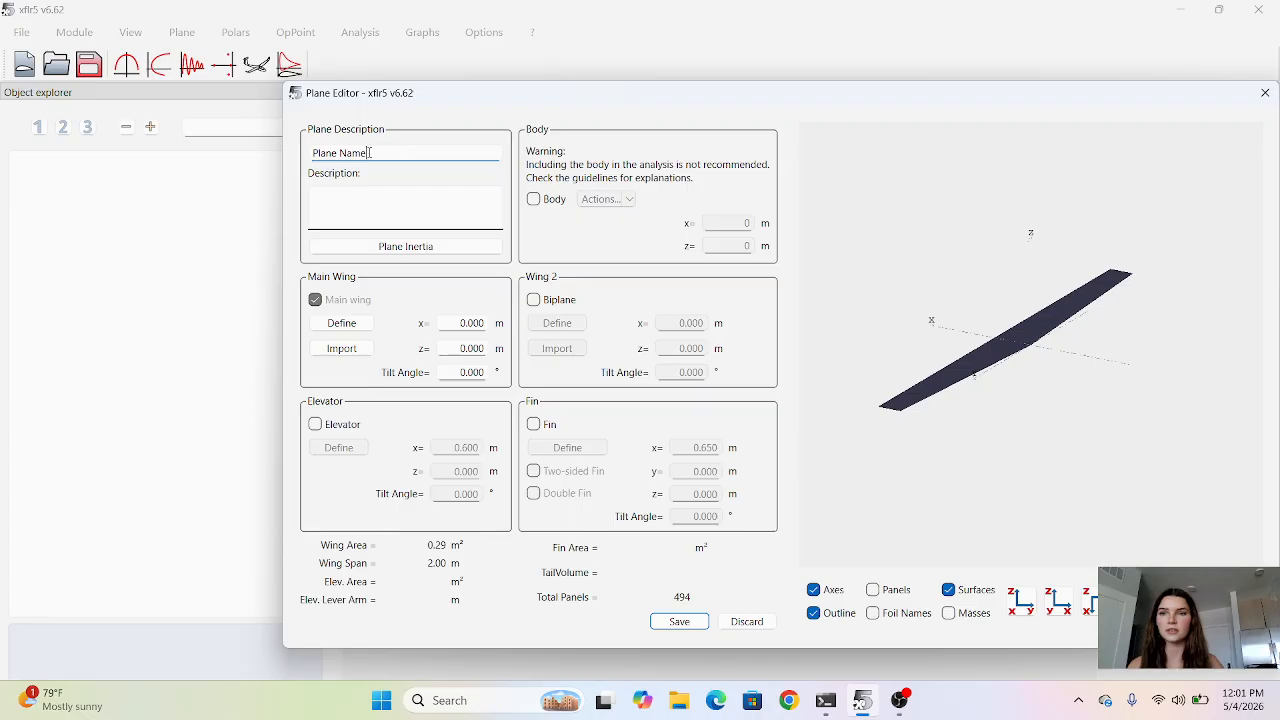
Name the new plane AR_10.
drag(376, 152, 306, 153)
text(AR_10)
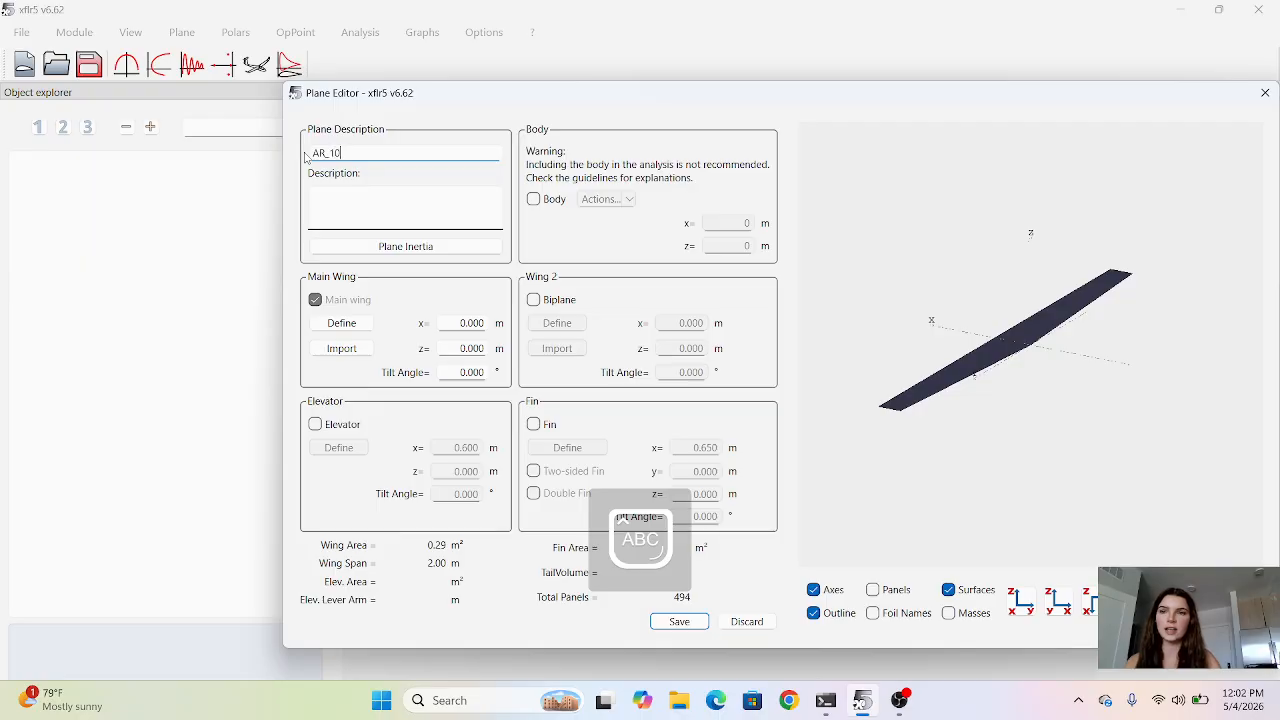
key(Caps_Lock)
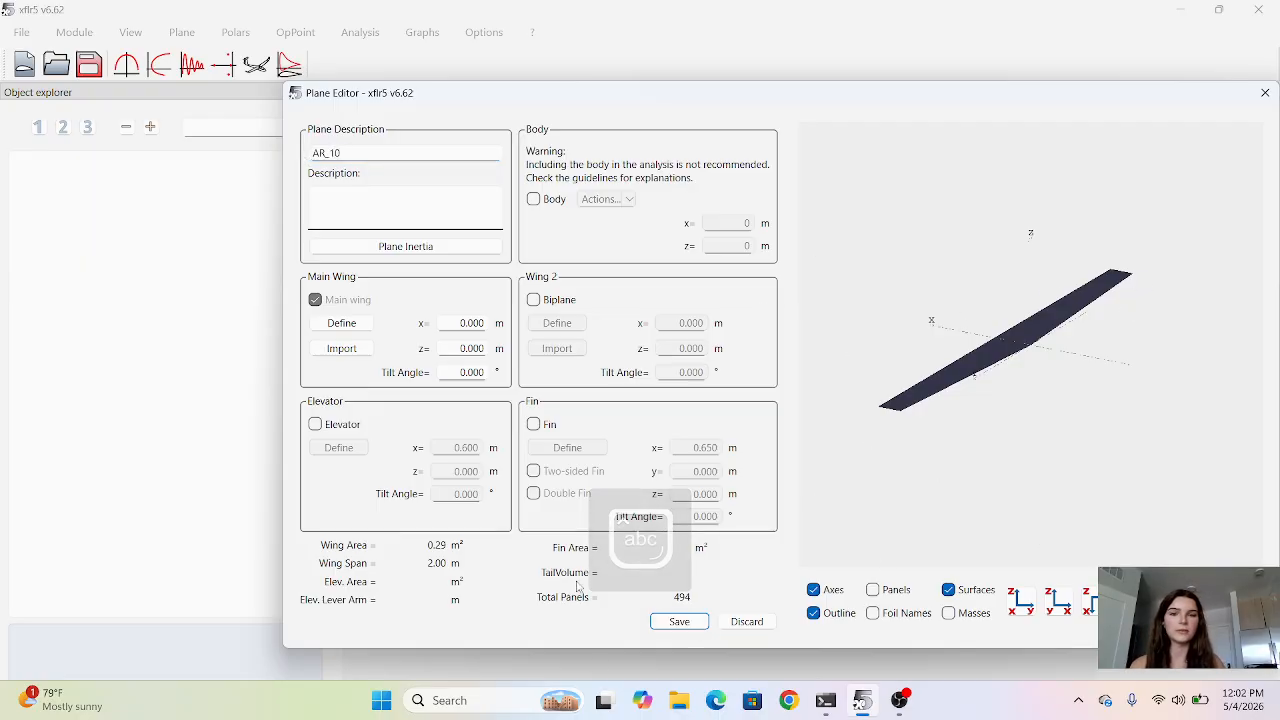
Define the main wing with a chord of 1 m at both the root and tip sections.
click(342, 323)
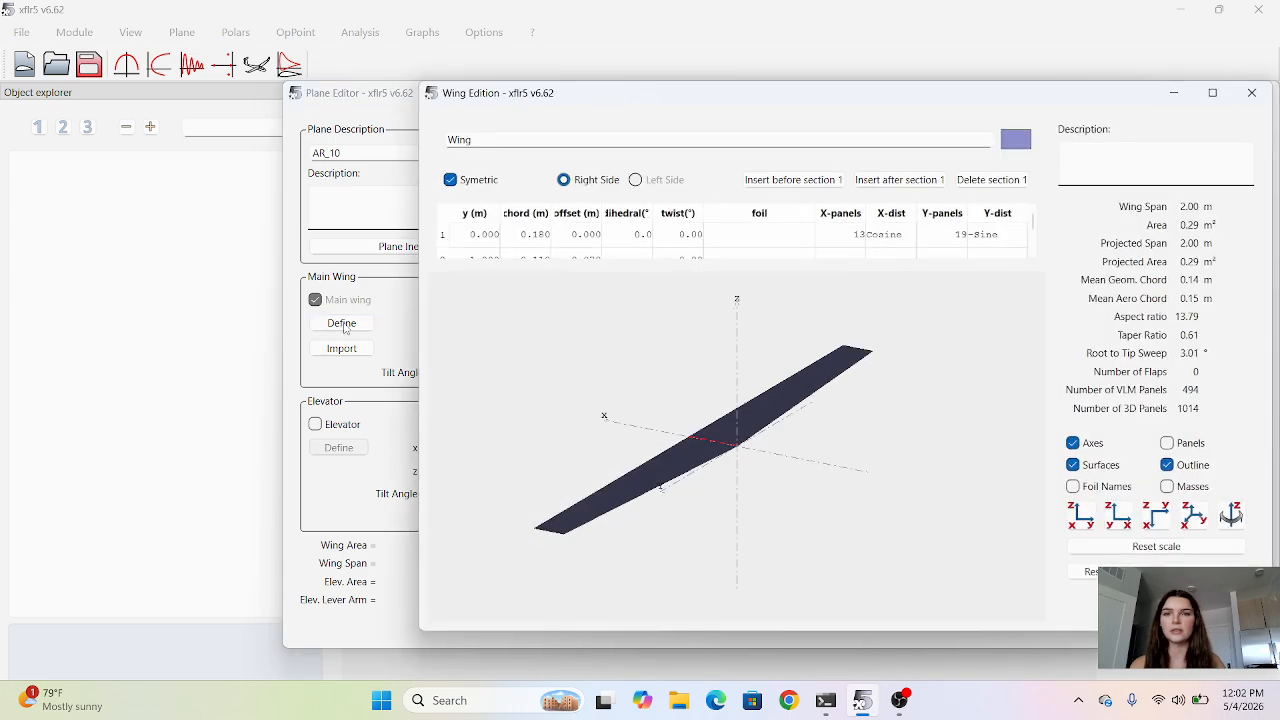
scroll(518, 252, down, 1)
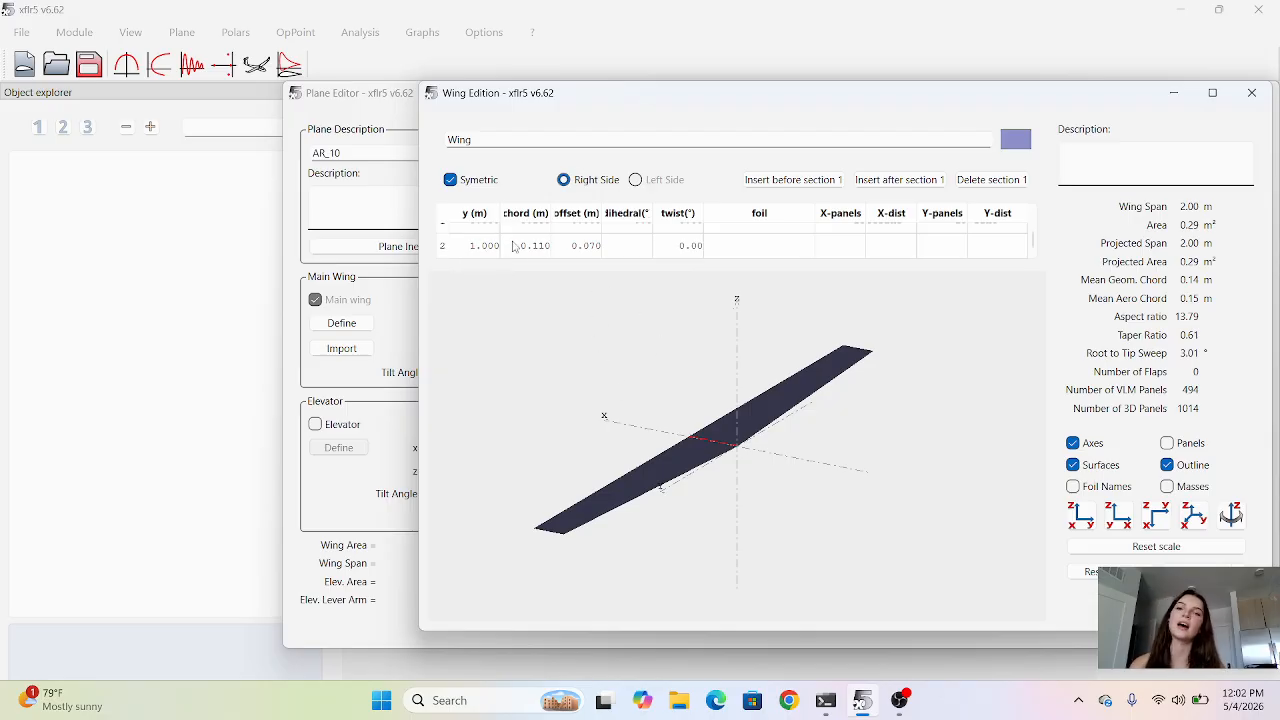
scroll(515, 250, up, 1)
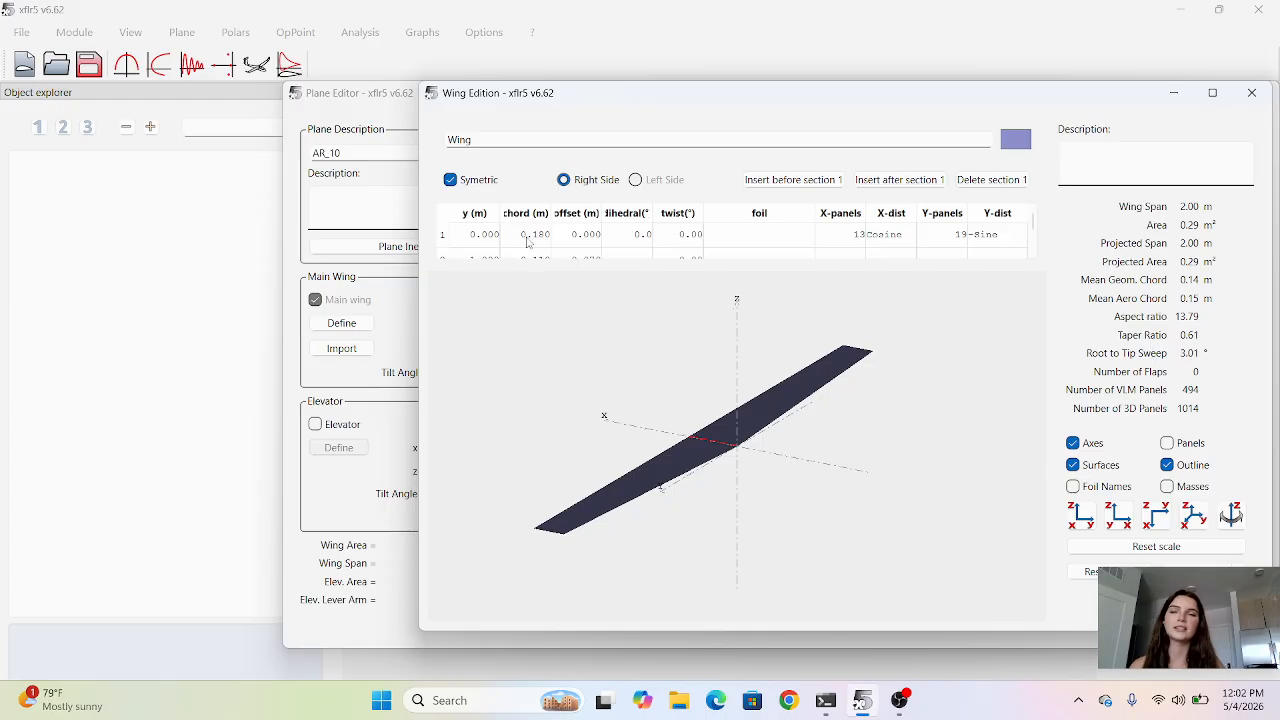
double_click(538, 236)
text(1)
key(Return)
scroll(521, 249, down, 1)
double_click(521, 245)
text(1)
key(Return)
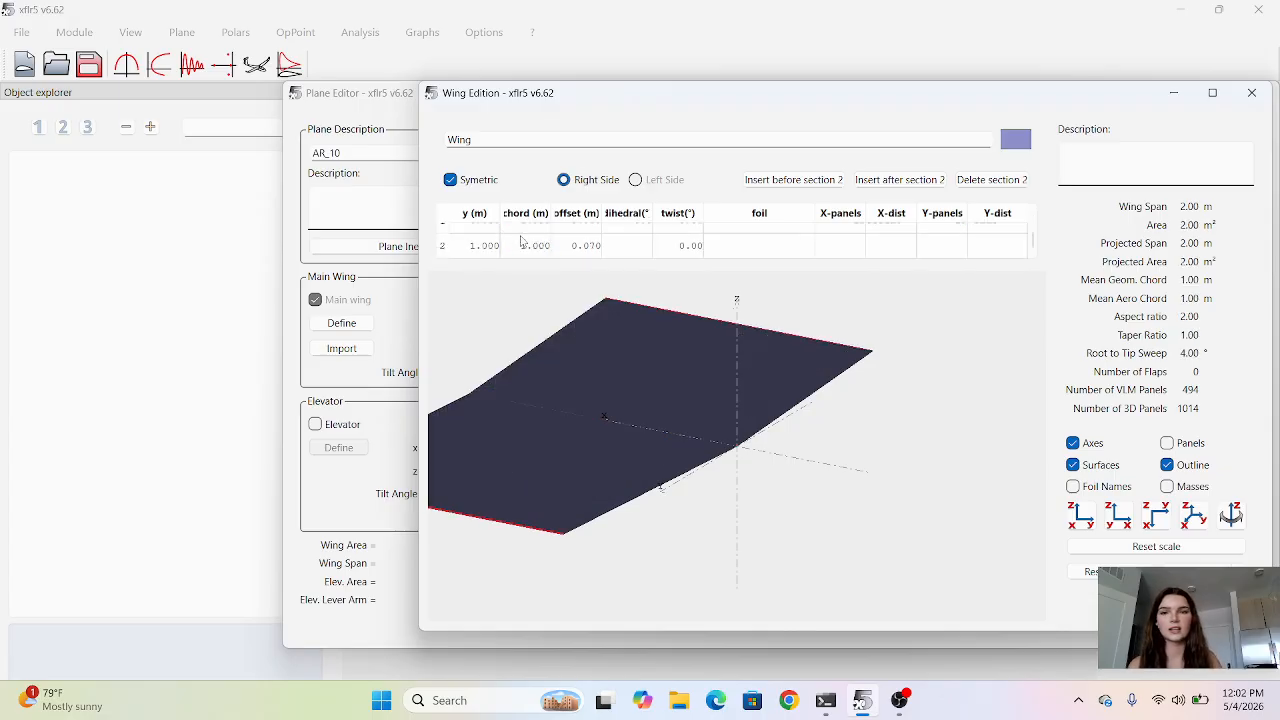
Set the wing tip section's spanwise position to 5 m and its offset to 0 m.
double_click(478, 246)
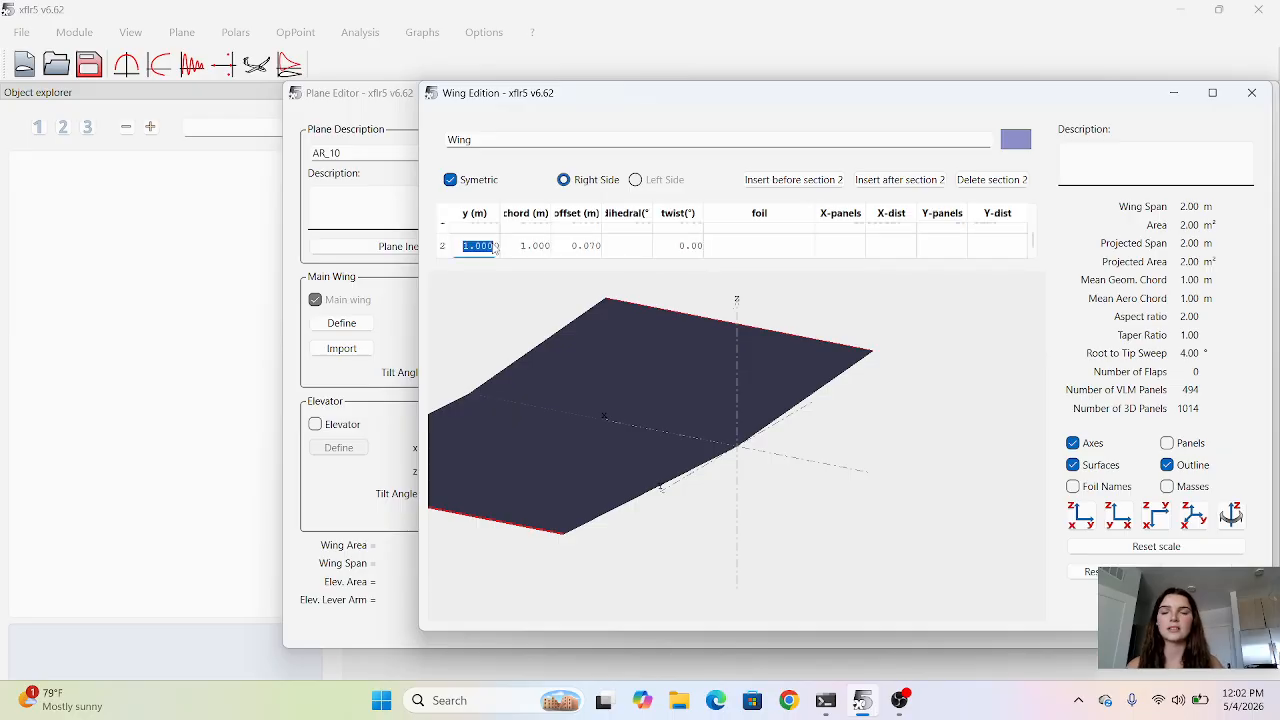
text(5)
key(Return)
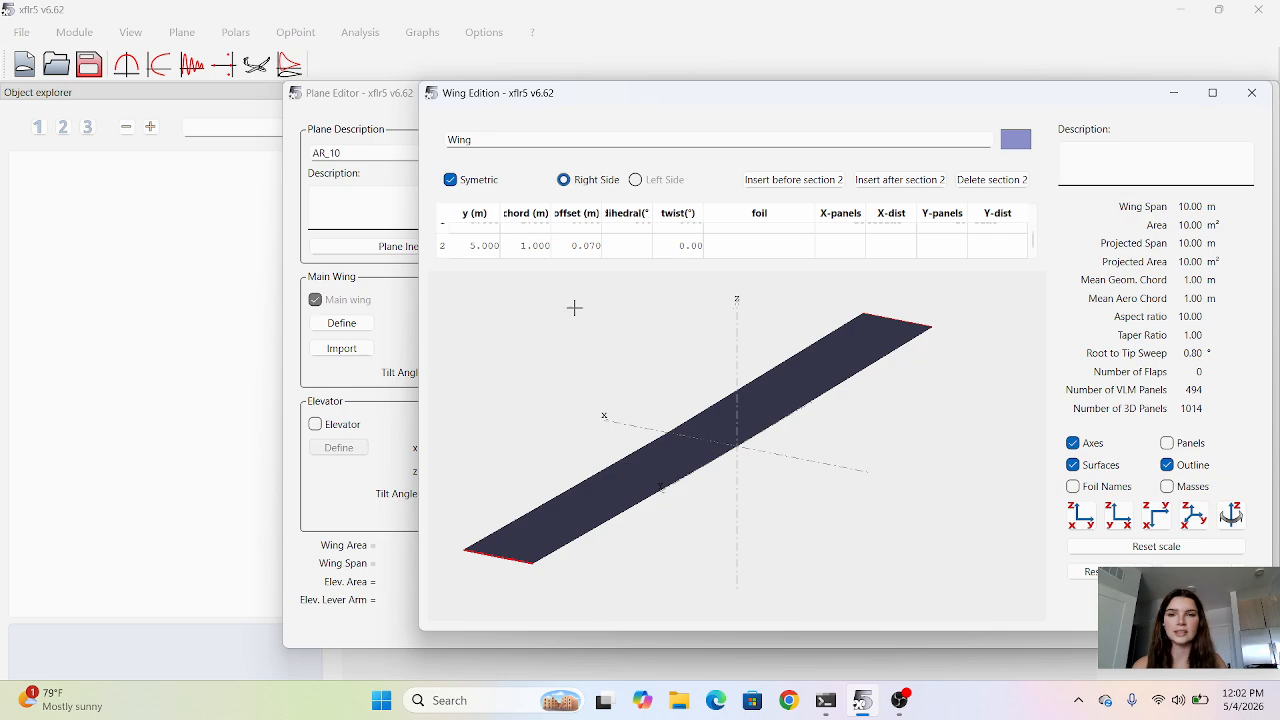
scroll(613, 251, up, 1)
scroll(613, 253, down, 1)
double_click(580, 248)
key(Return)
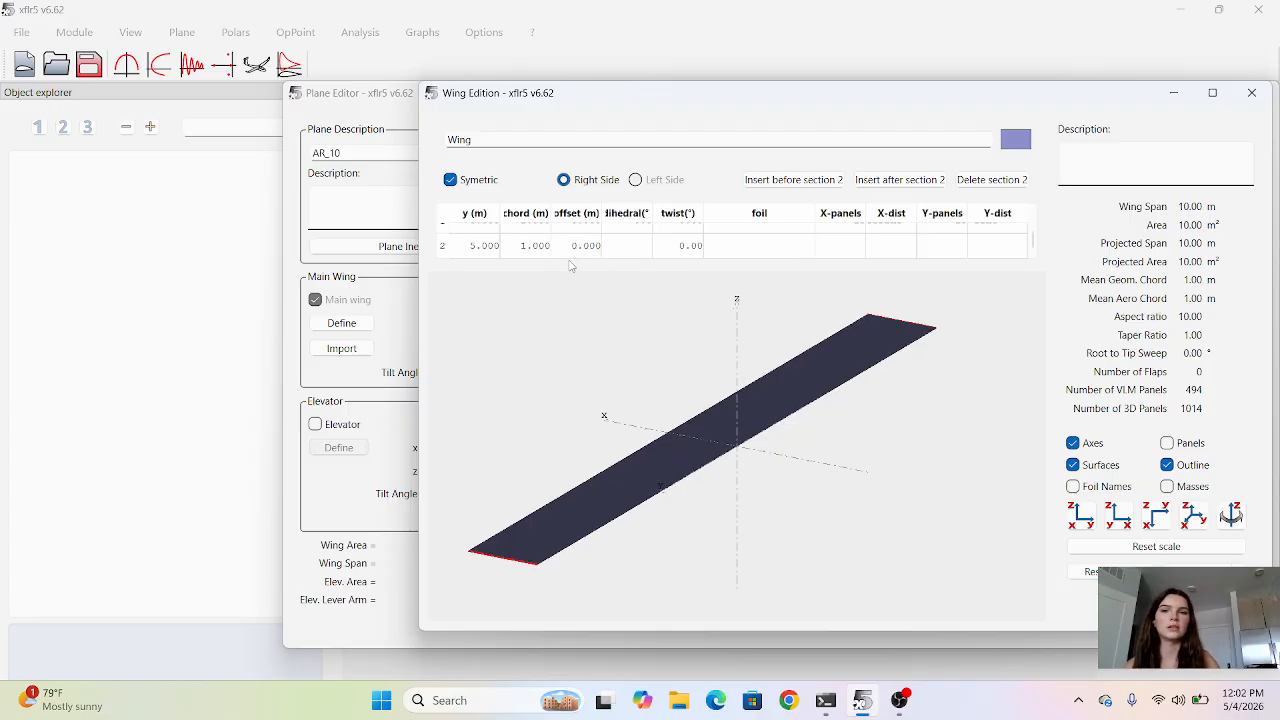
Assign the NACA 2415 foil to both wing sections, then save the wing and the plane.
scroll(584, 255, up, 1)
double_click(724, 236)
scroll(726, 251, down, 1)
double_click(726, 248)
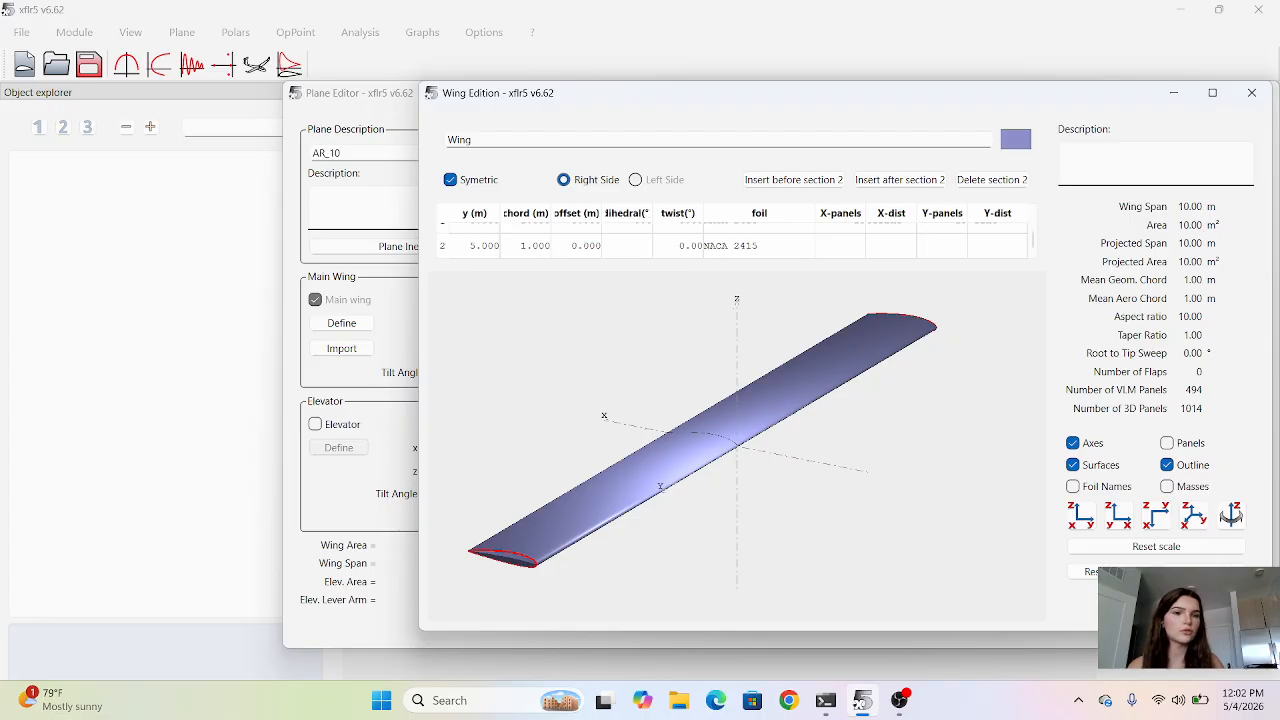
click(1150, 603)
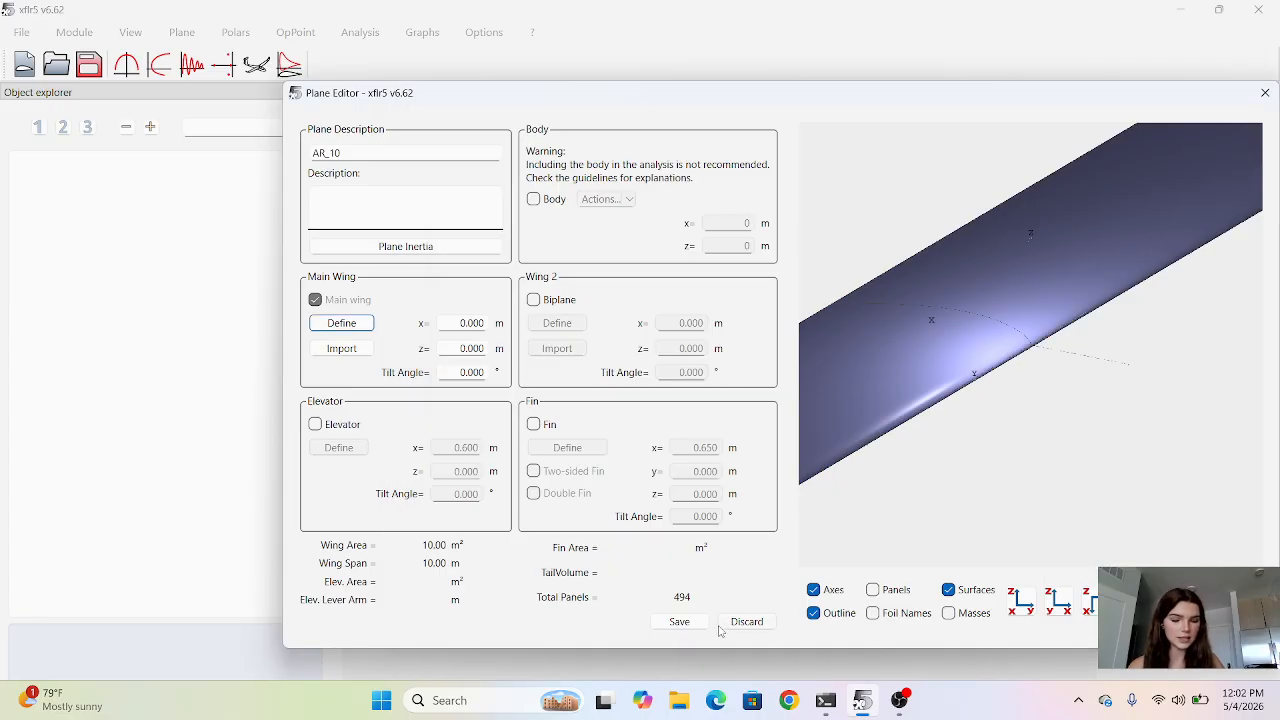
click(678, 622)
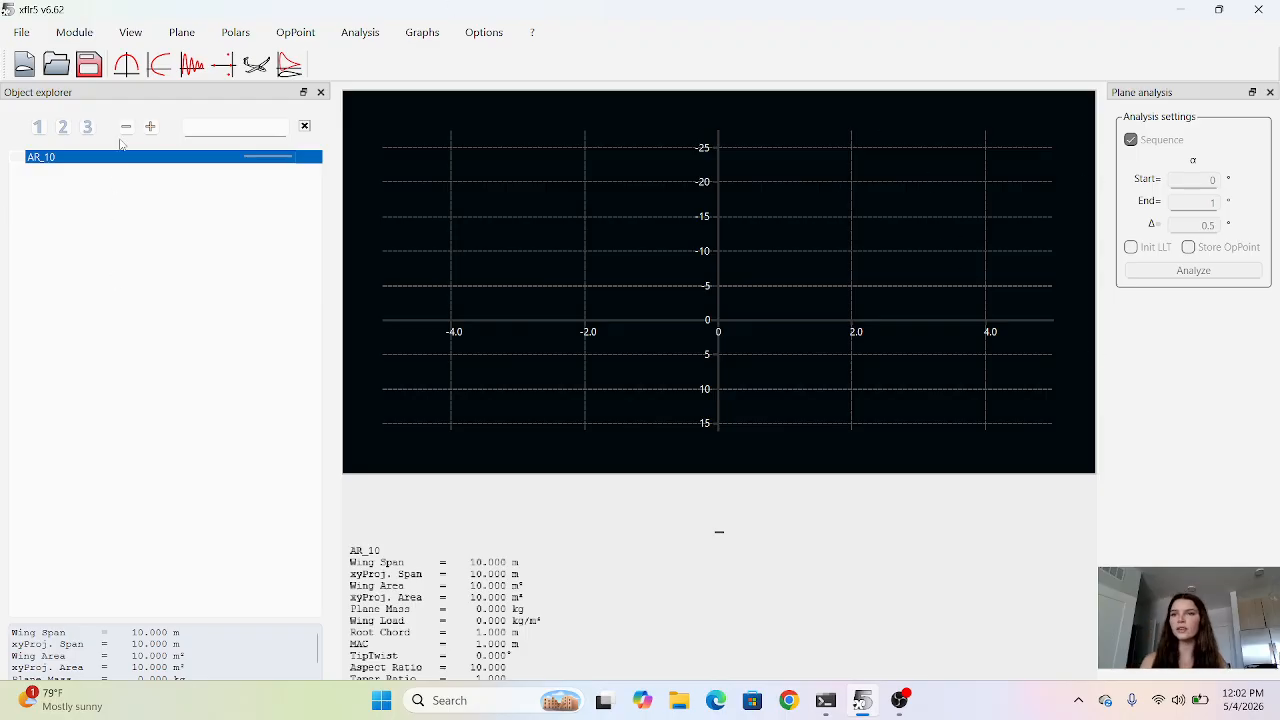
Define a Type 1 fixed-speed analysis for AR_10 at 50 m/s using the LLT (wing only) method.
click(356, 38)
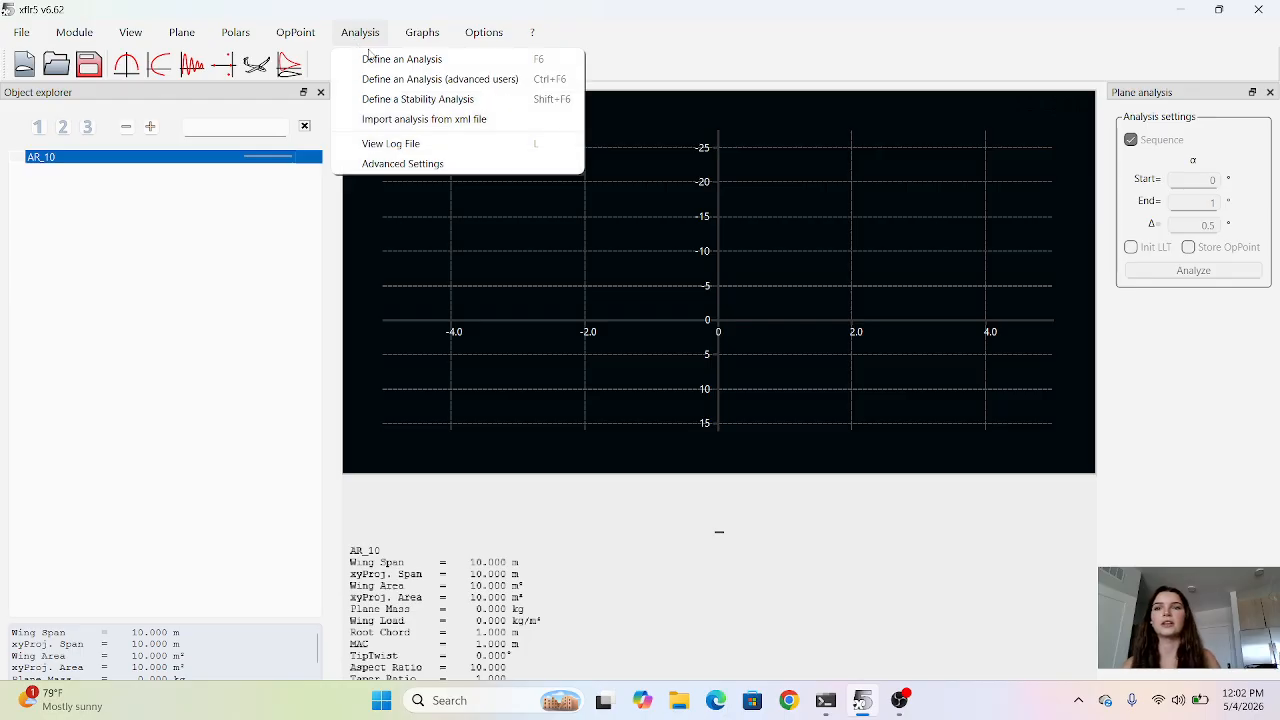
click(383, 62)
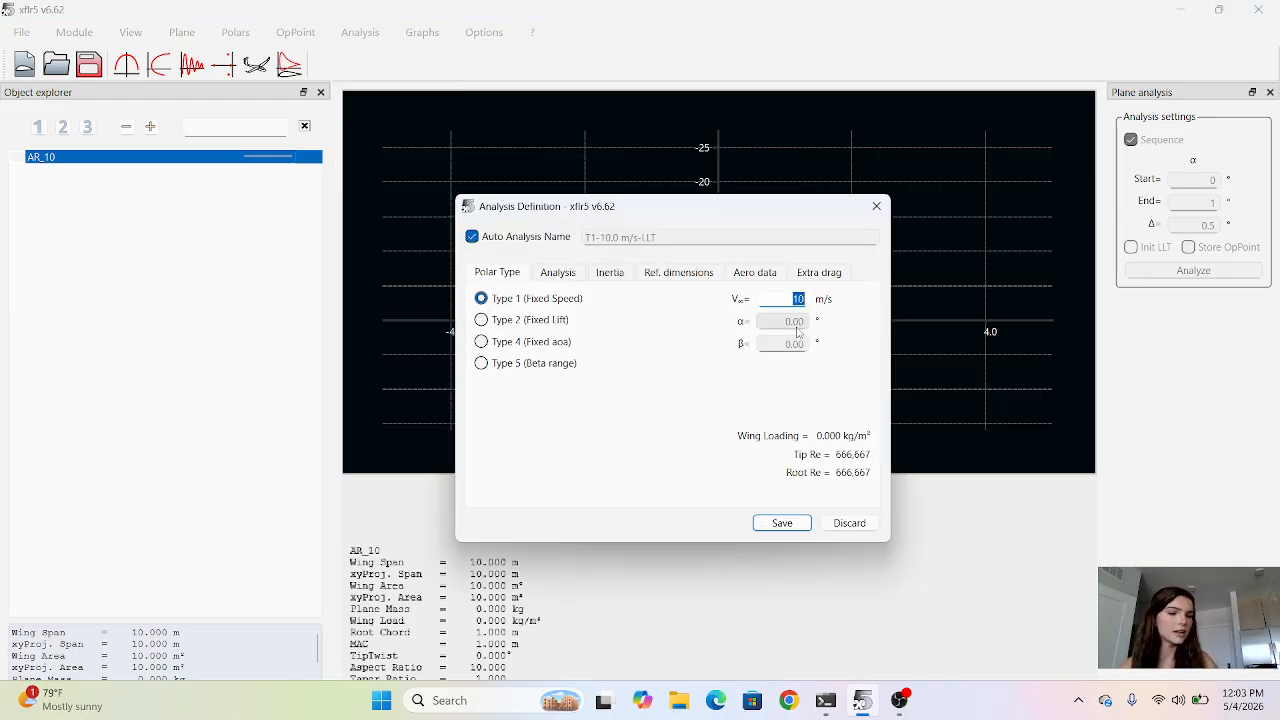
text(5)
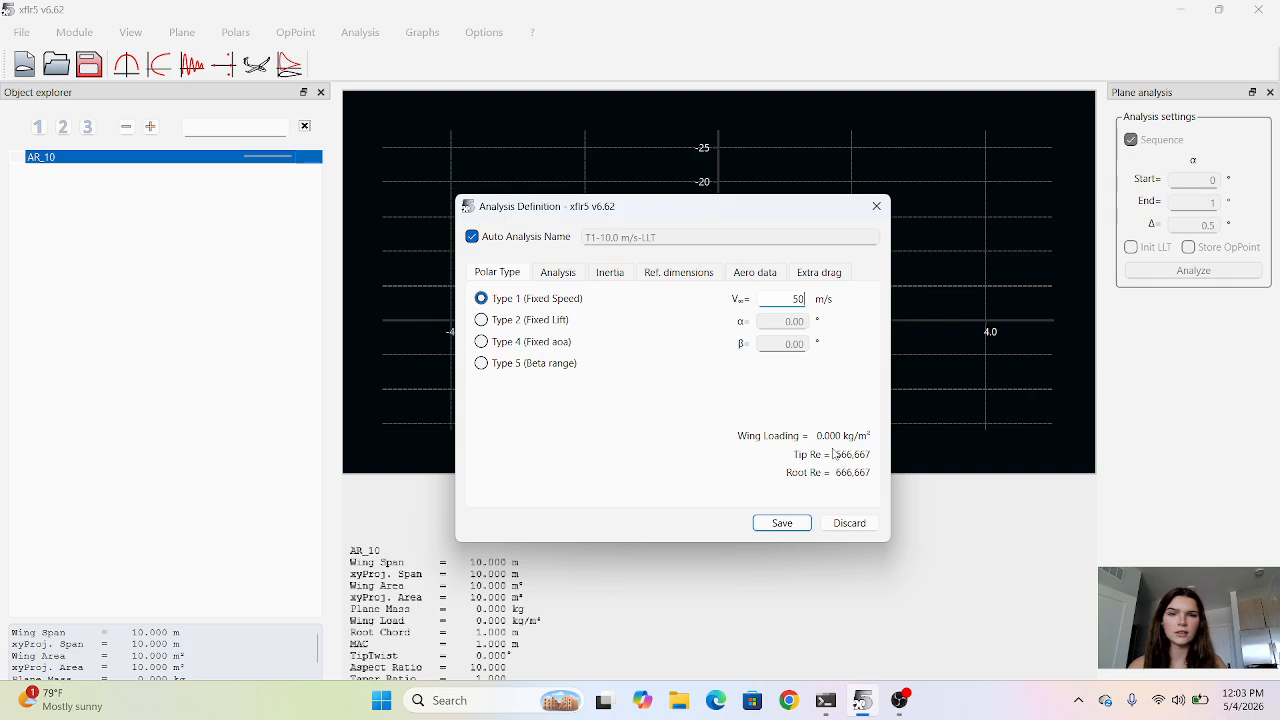
click(558, 272)
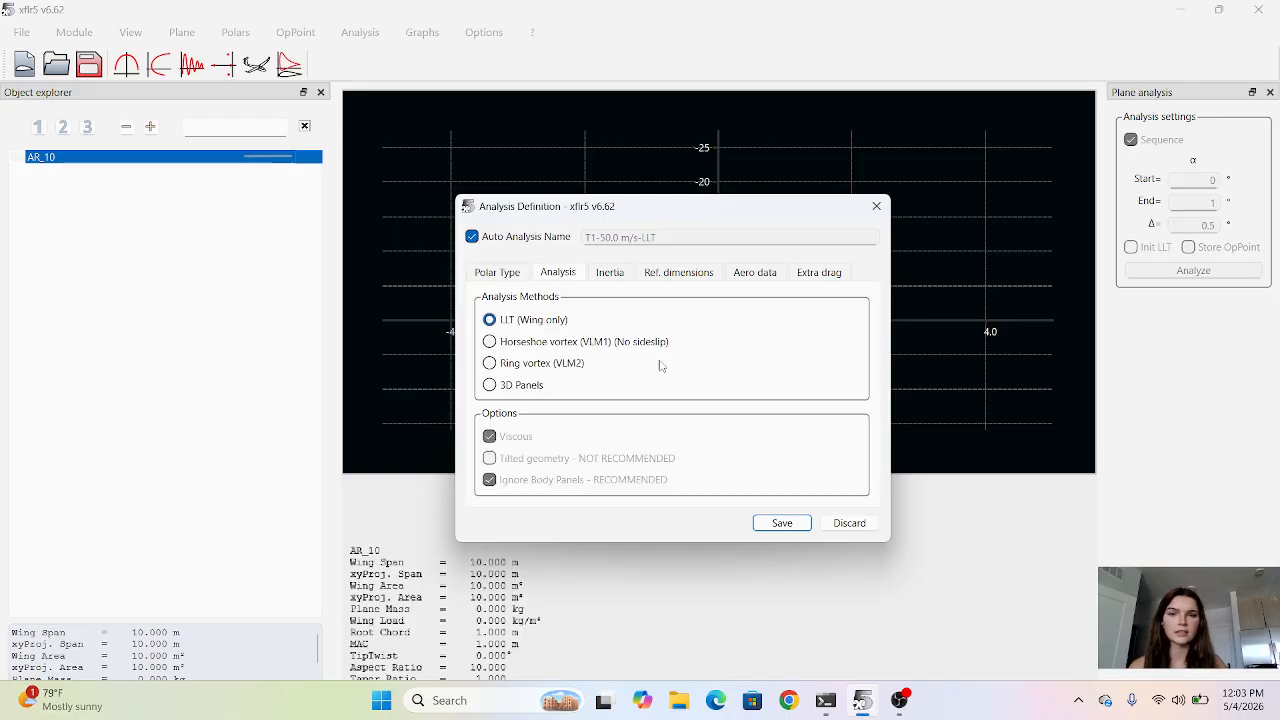
click(766, 523)
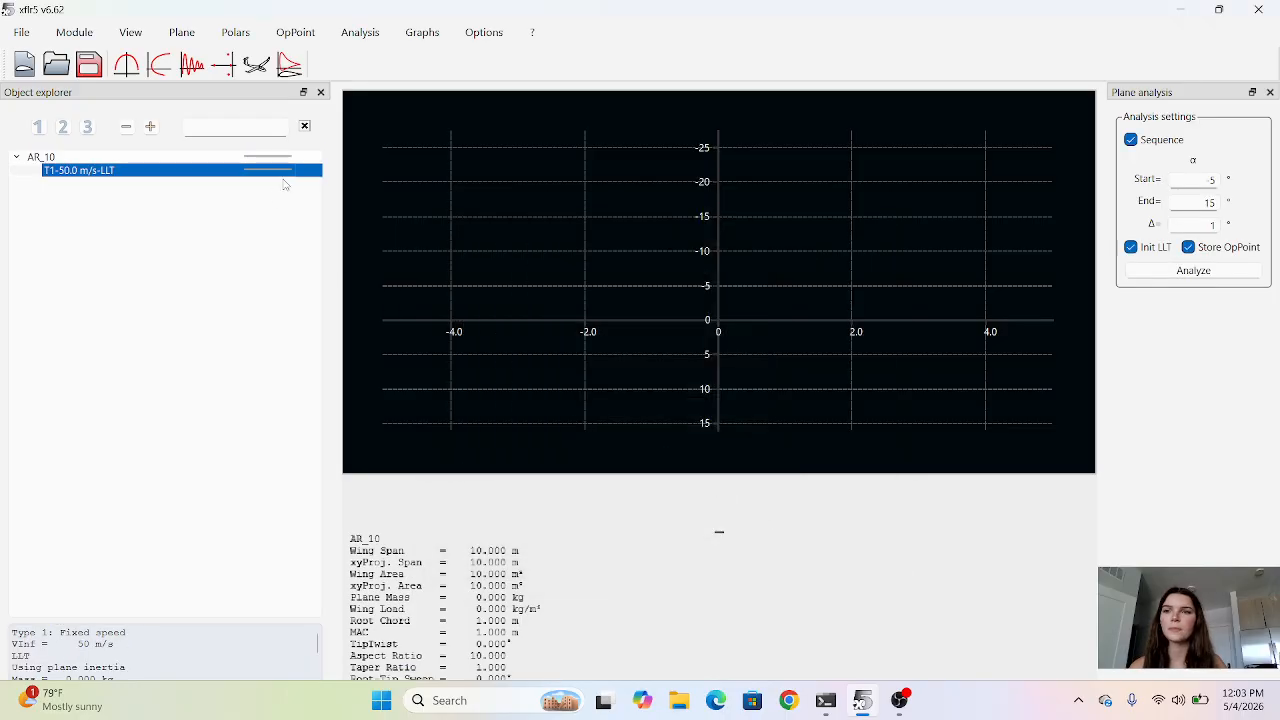
Open the T1-50.0 m/s-LLT analysis definition to check its polar type and speed, then save it under the same name.
right_click(288, 173)
right_click(261, 173)
right_click(261, 170)
click(228, 174)
right_click(214, 178)
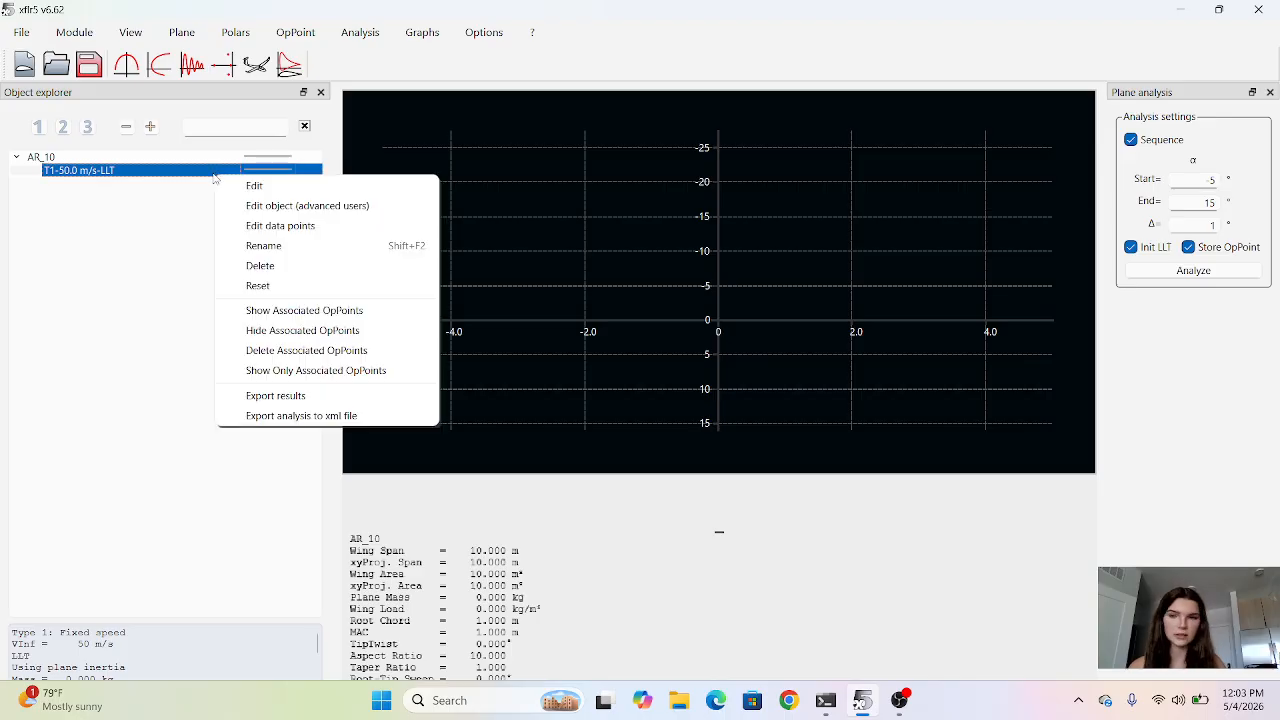
click(250, 186)
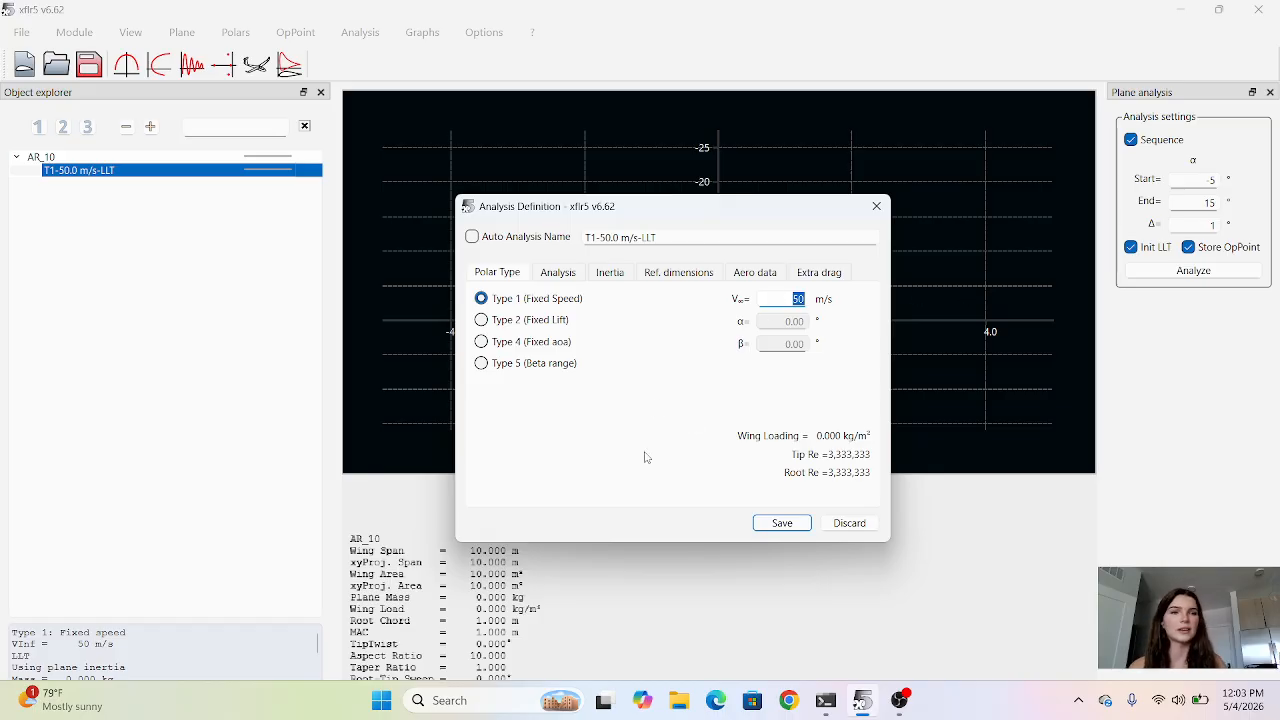
click(803, 523)
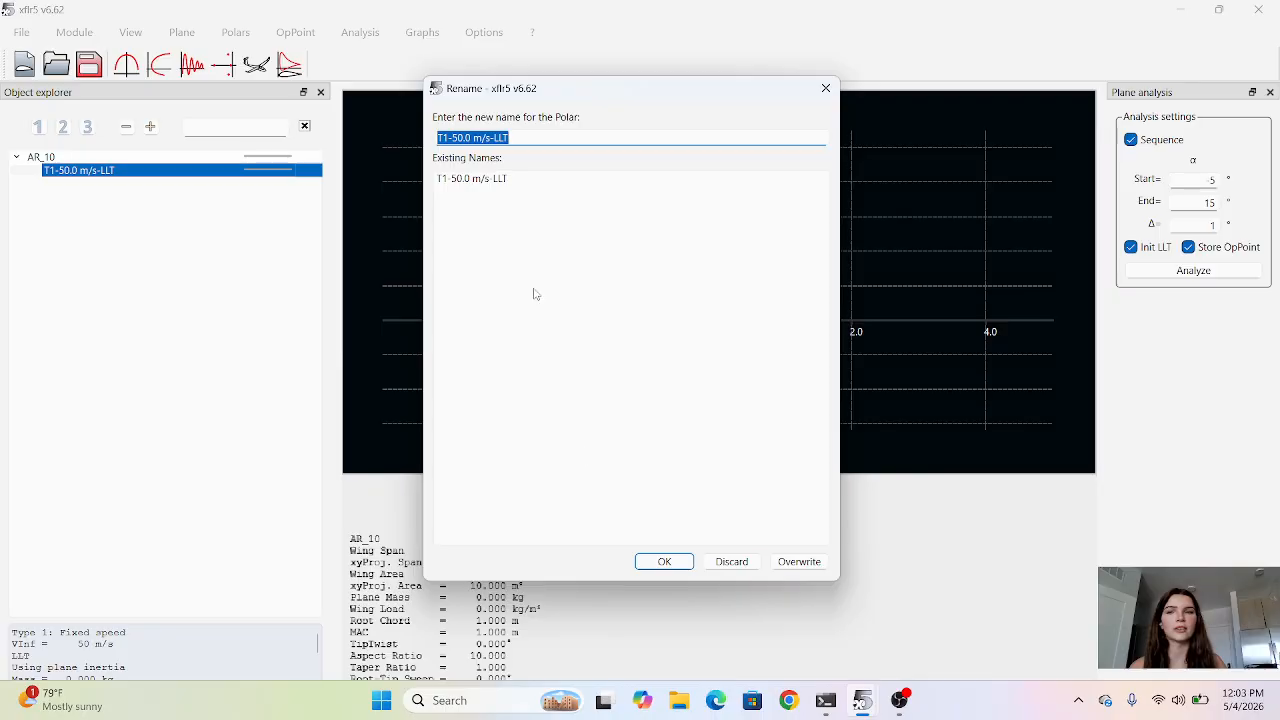
click(666, 563)
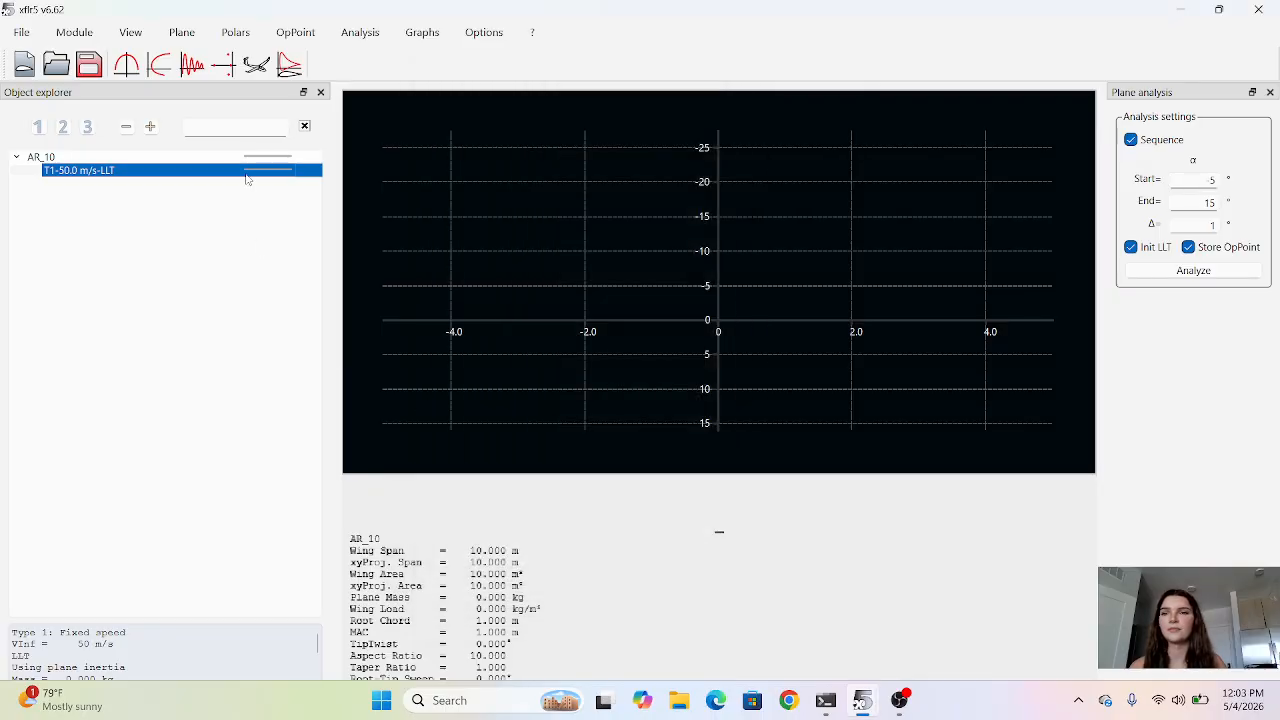
Check the analysis method chosen in the T1-50.0 m/s-LLT definition and save it again.
right_click(235, 178)
click(266, 187)
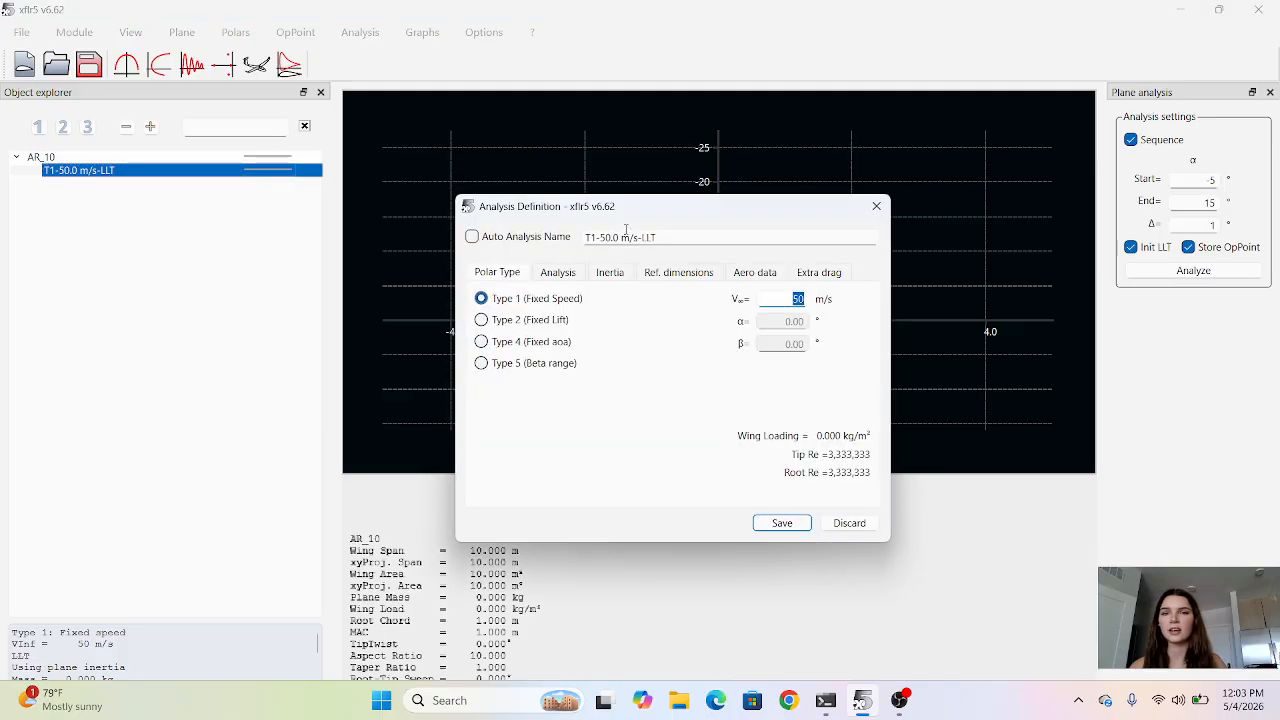
click(576, 277)
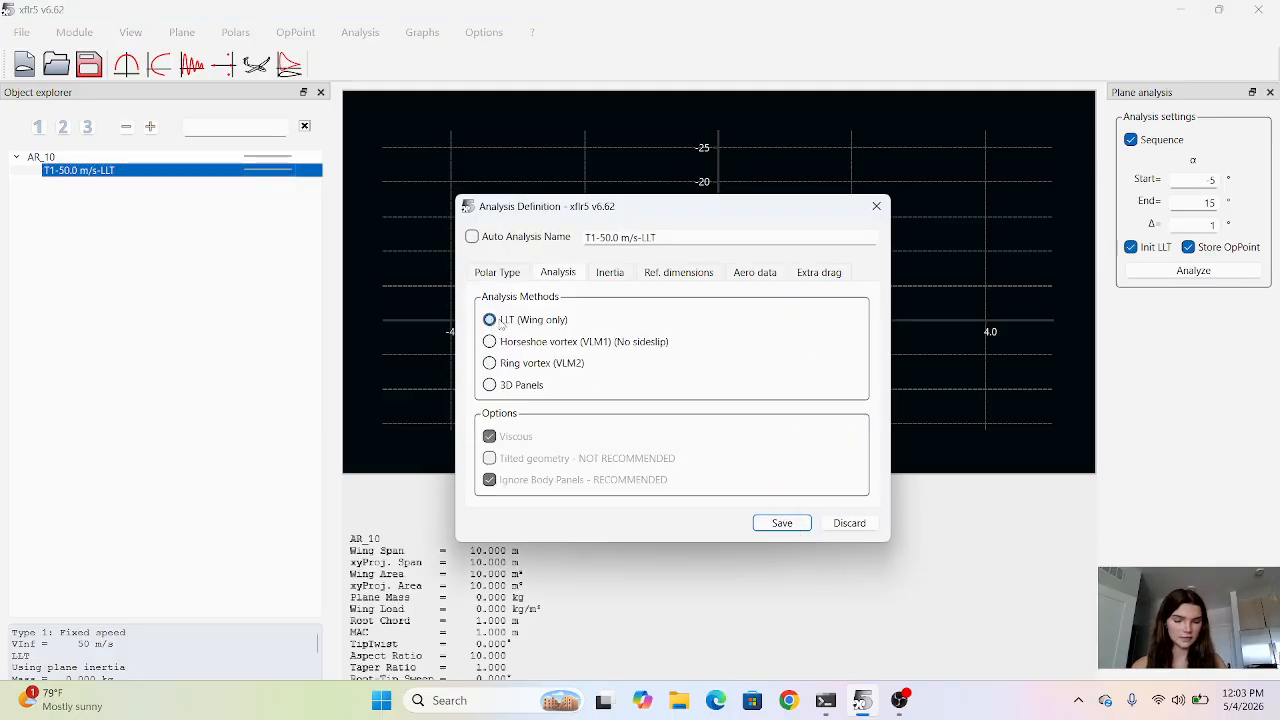
click(782, 525)
click(664, 561)
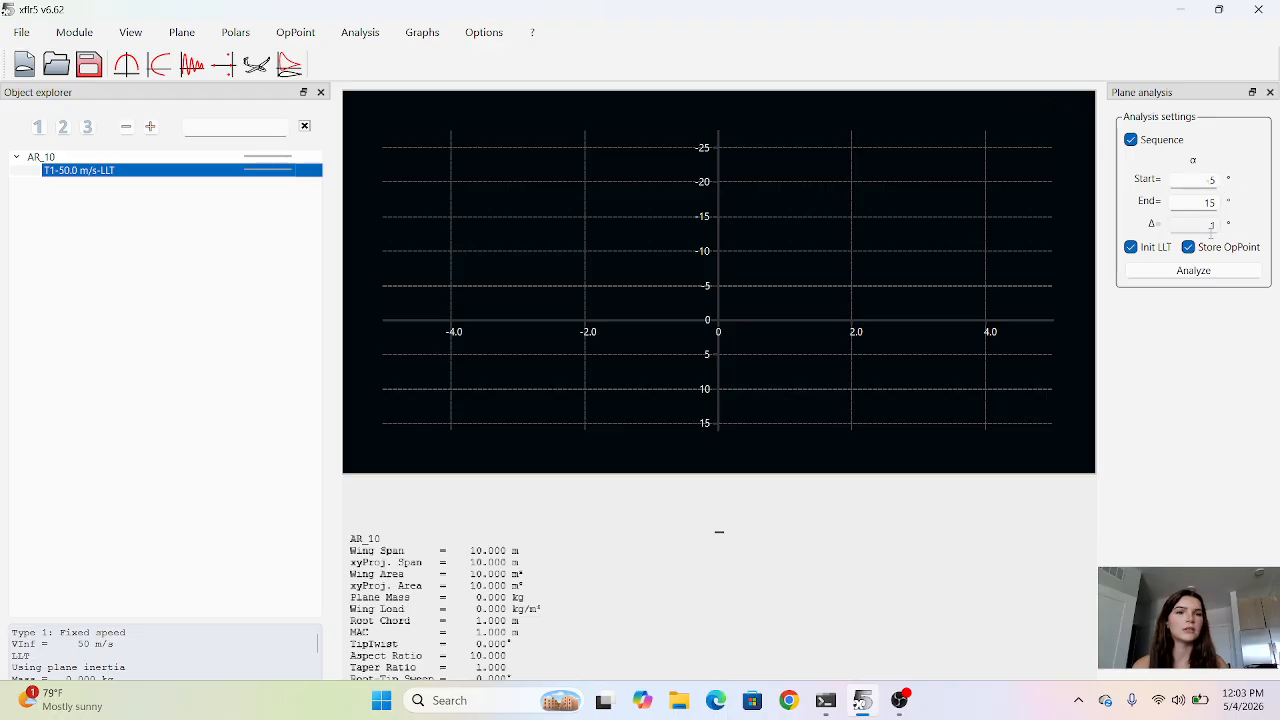
Try to run the AR_10 LLT analysis from -5° to 15° in 1° increments, with the polar graphs displayed.
click(1165, 277)
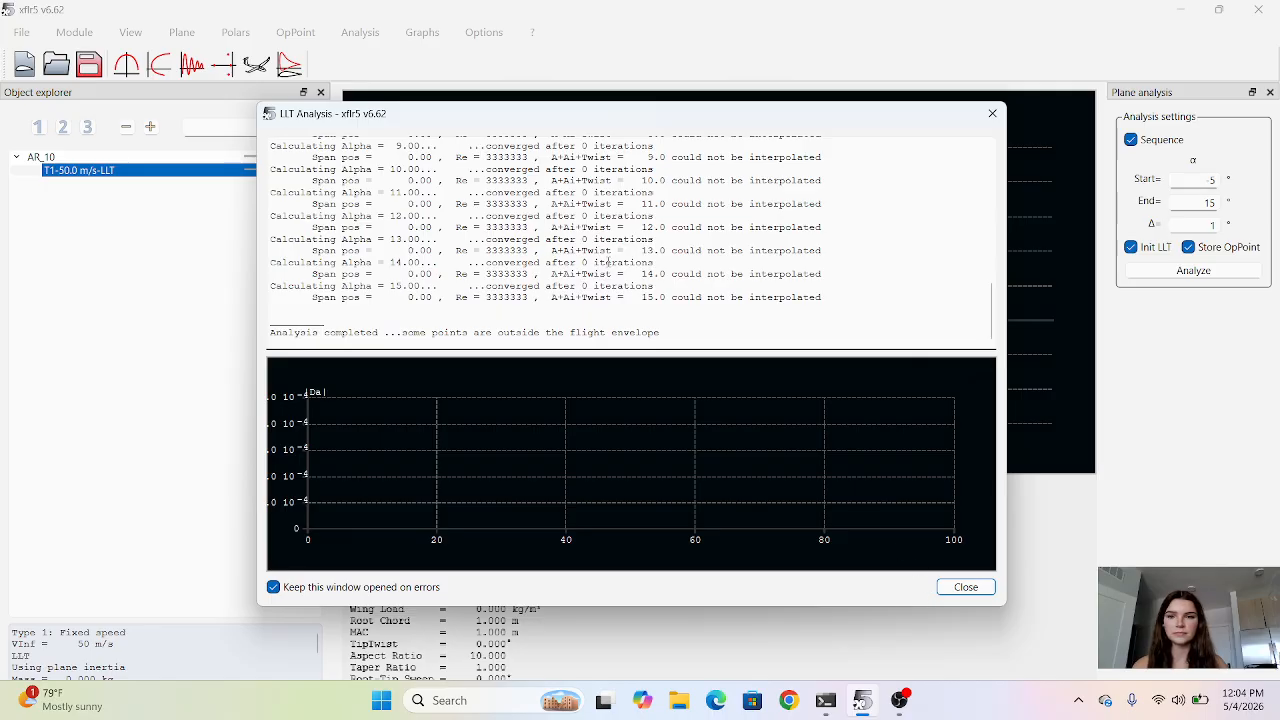
click(963, 587)
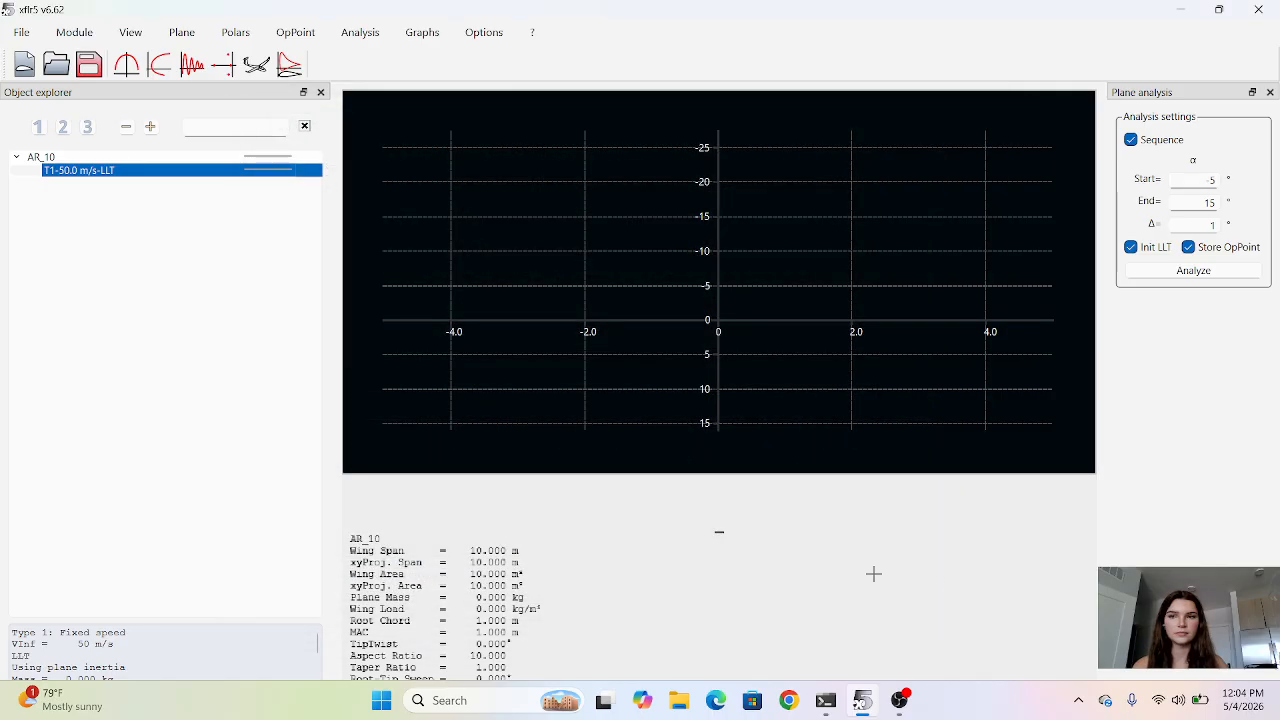
click(159, 65)
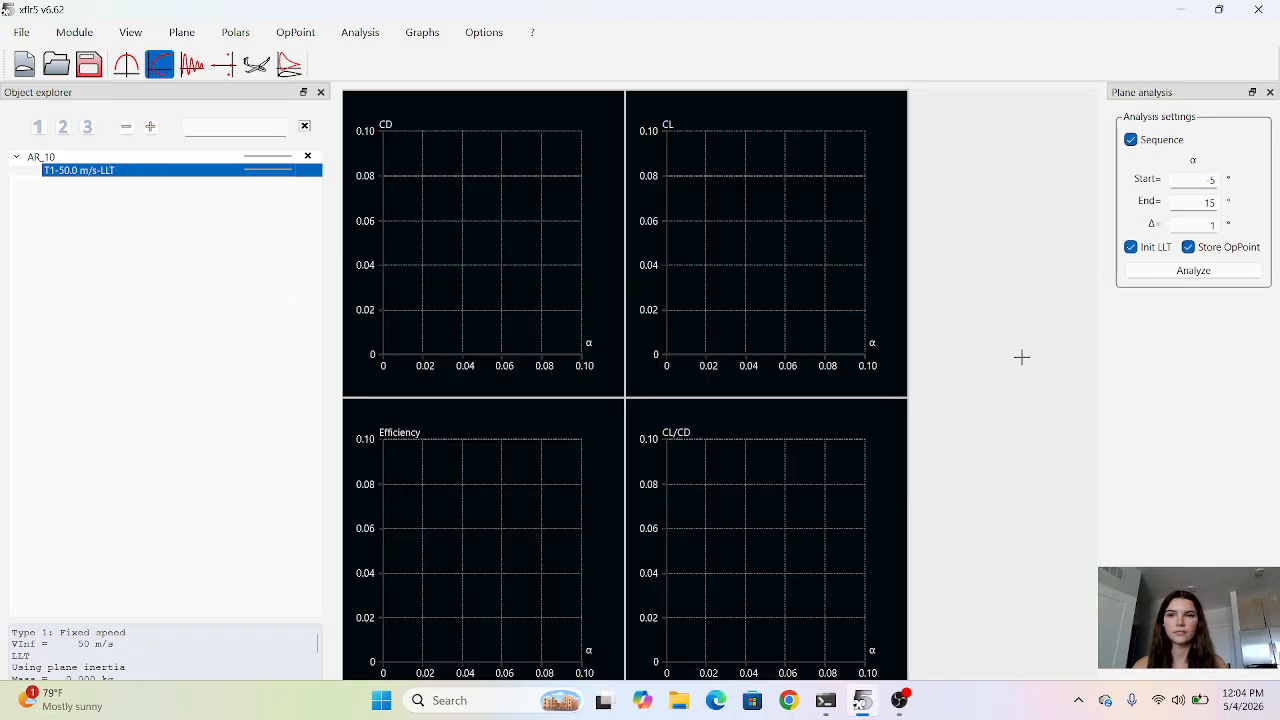
click(1195, 277)
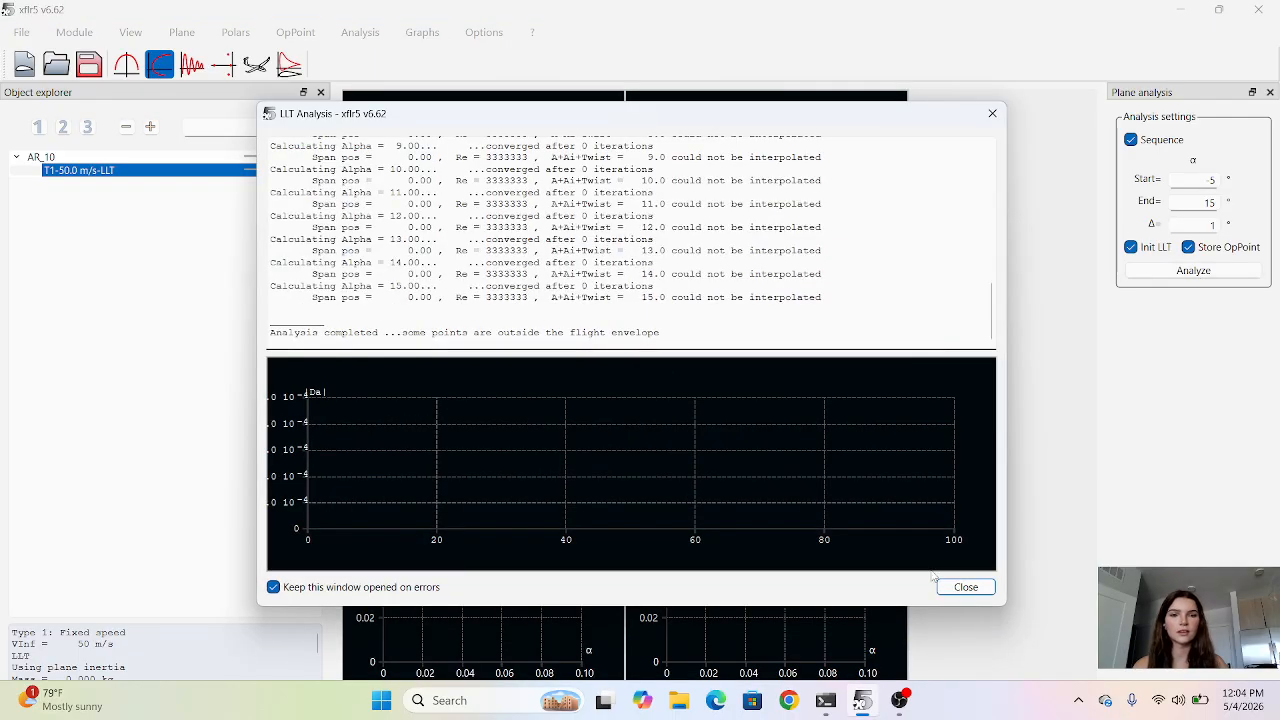
click(965, 588)
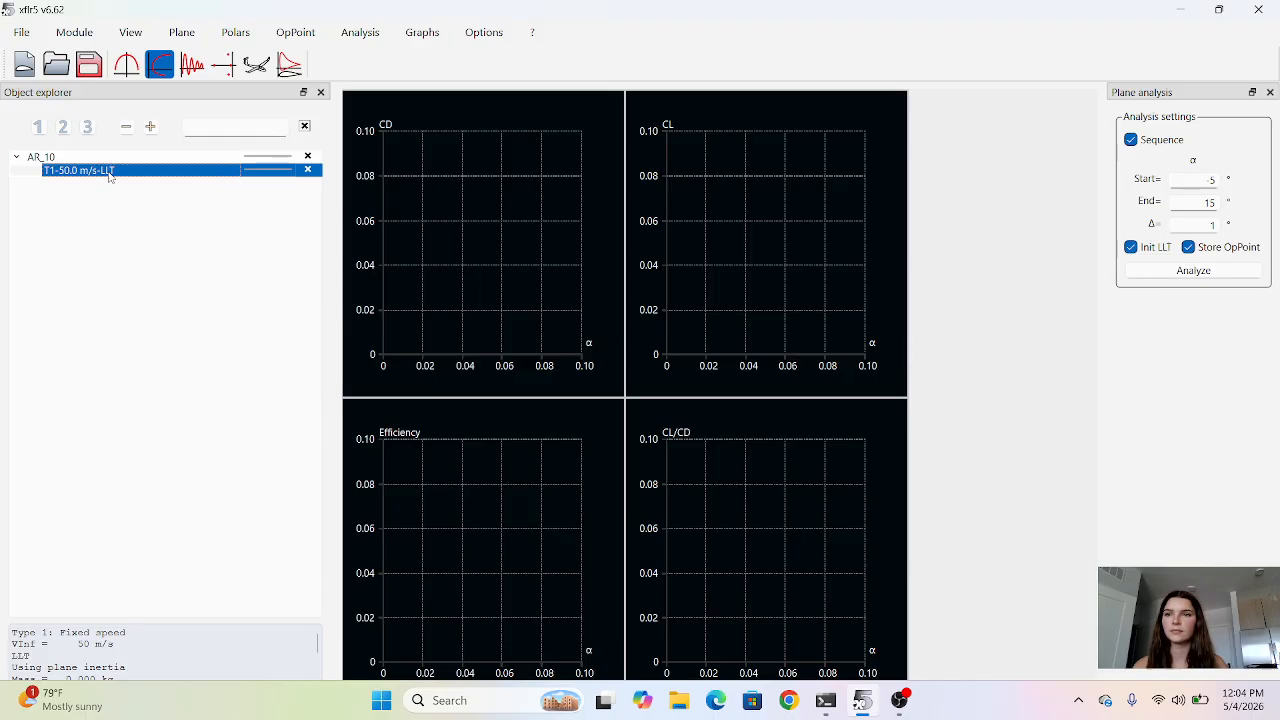
Reselect the T1-50.0 m/s-LLT polar under AR_10 and try its angle-of-attack sequence again.
click(307, 159)
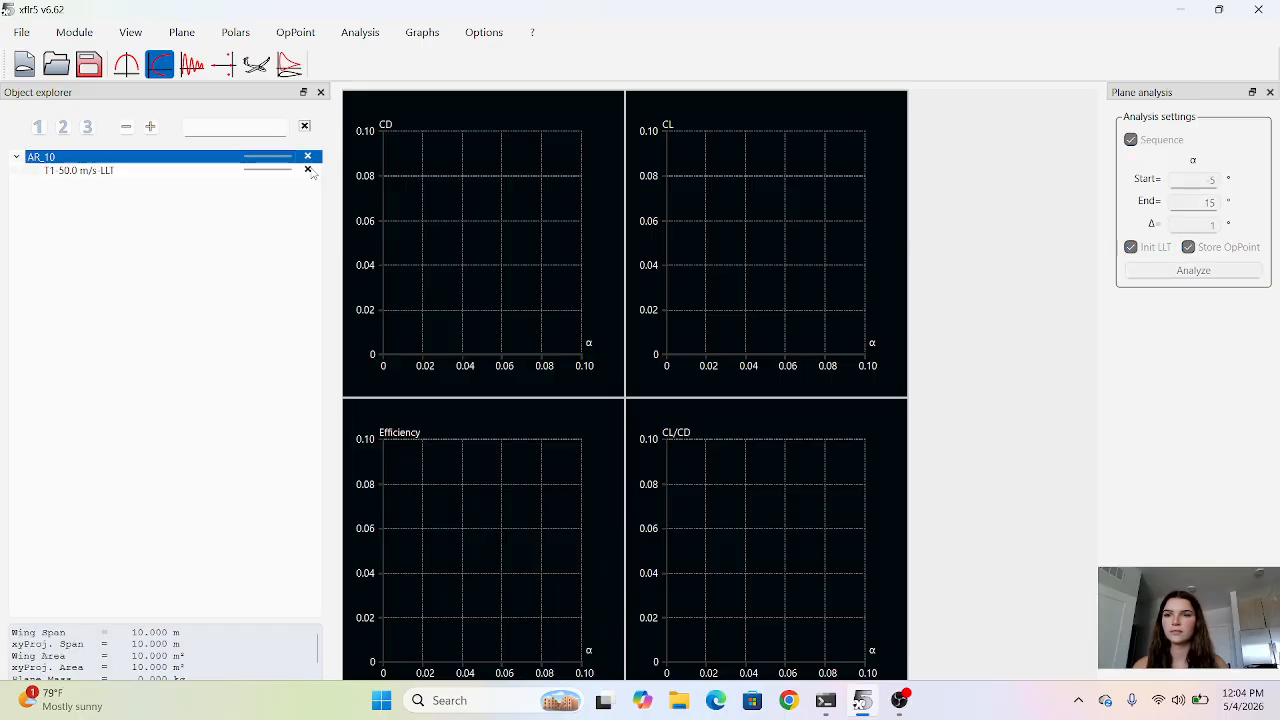
click(312, 172)
click(313, 159)
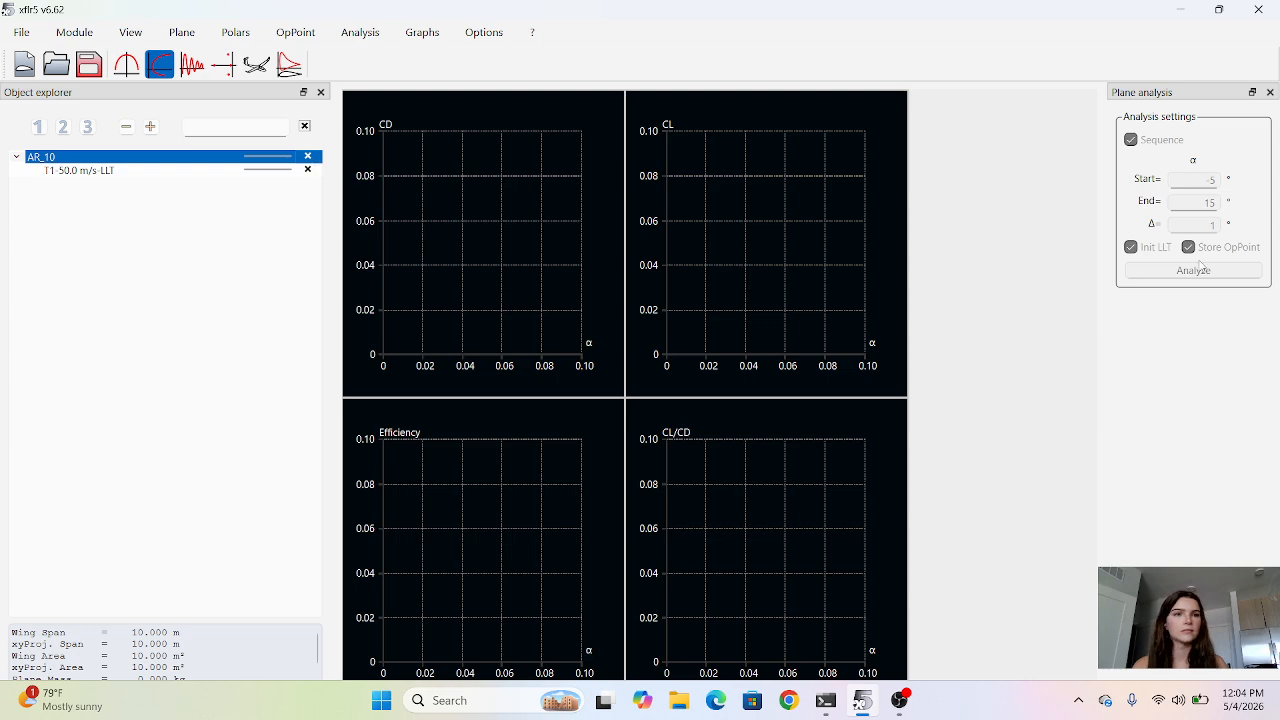
click(216, 170)
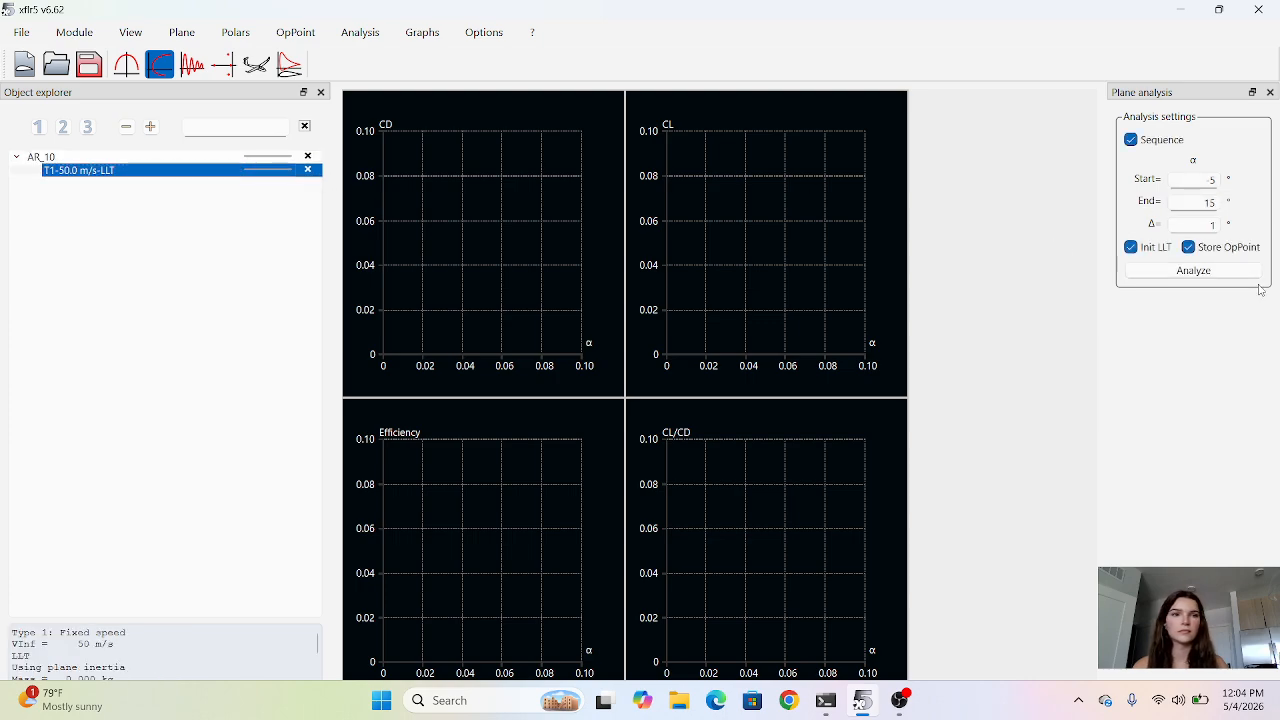
click(1222, 271)
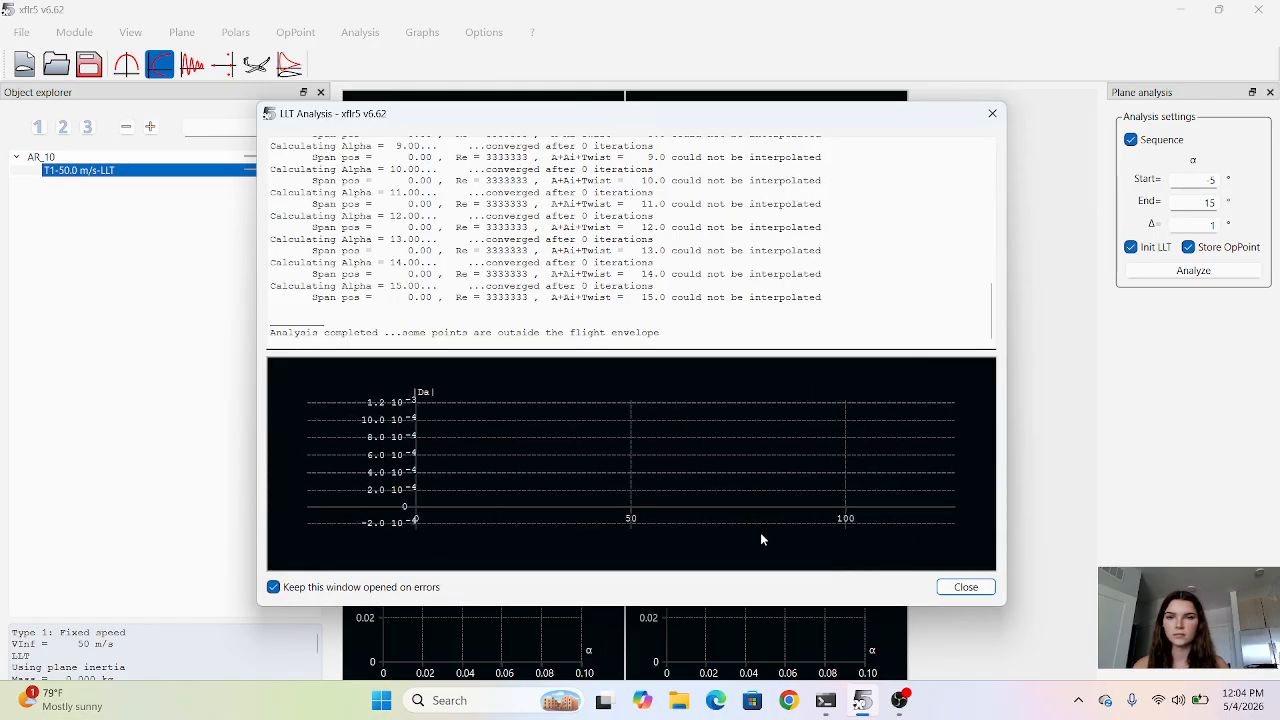
click(965, 587)
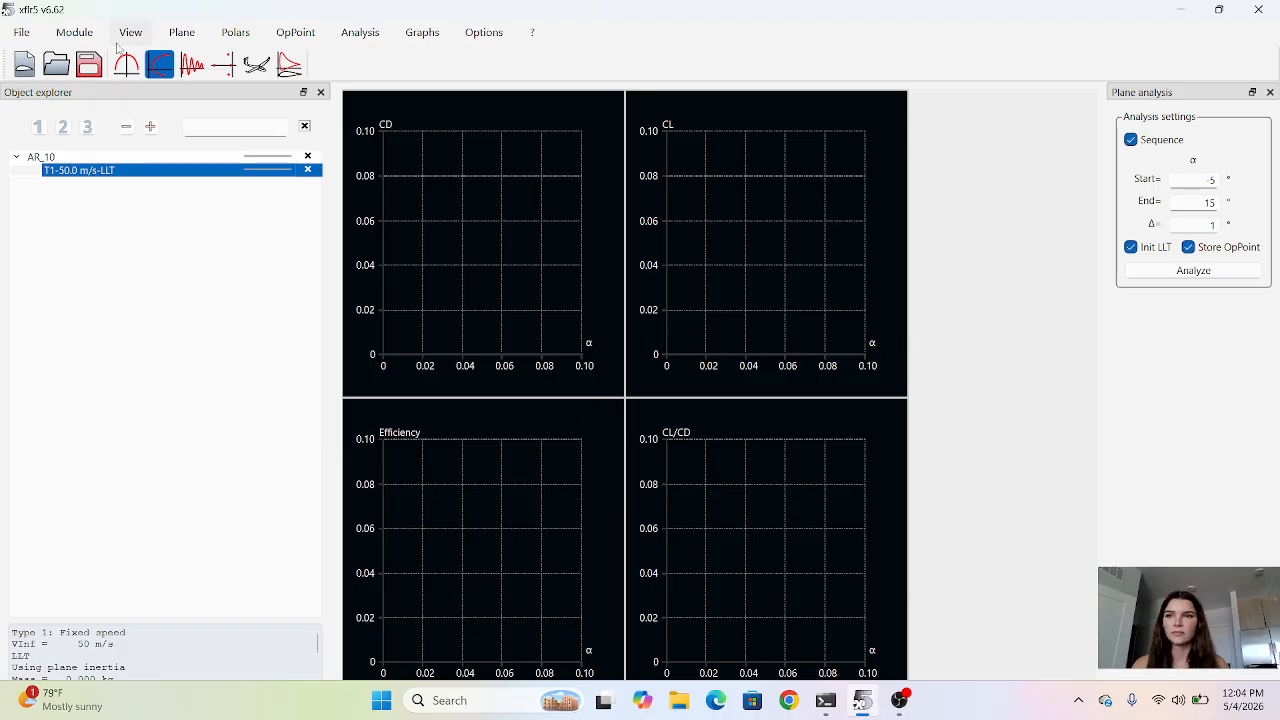
Switch to the XFoil Direct Analysis module.
click(82, 33)
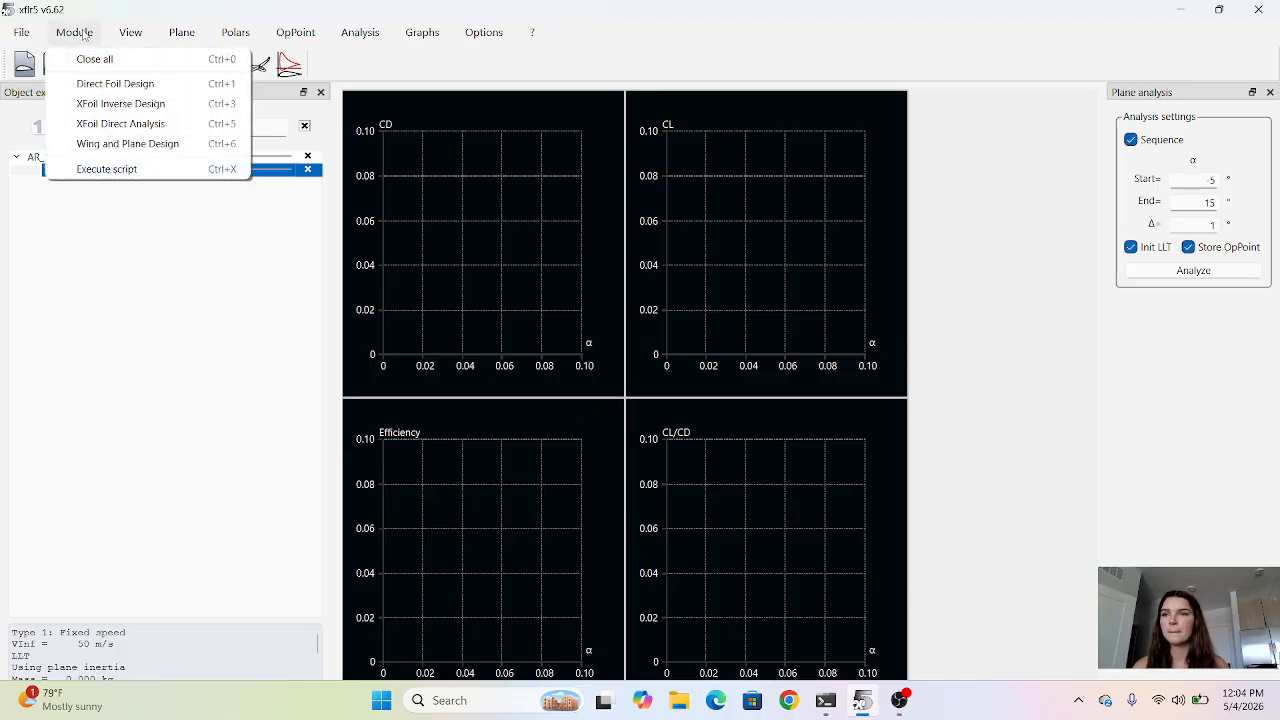
click(111, 126)
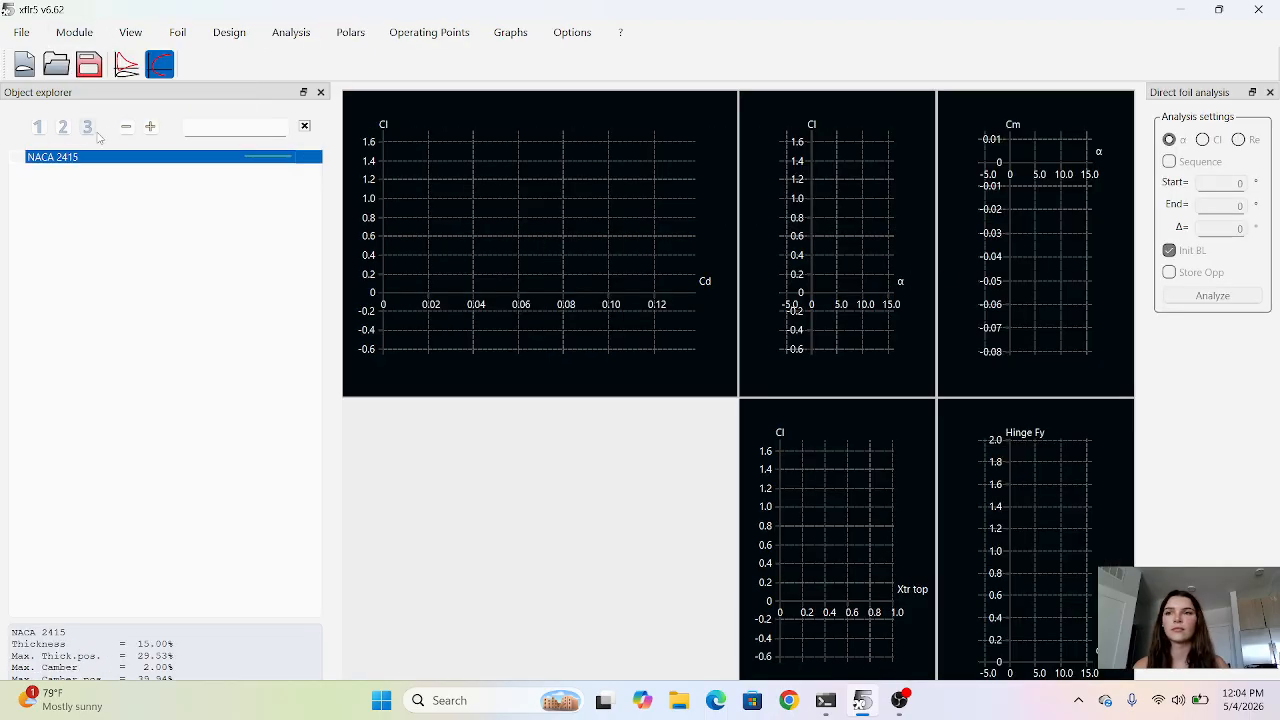
click(285, 38)
click(325, 58)
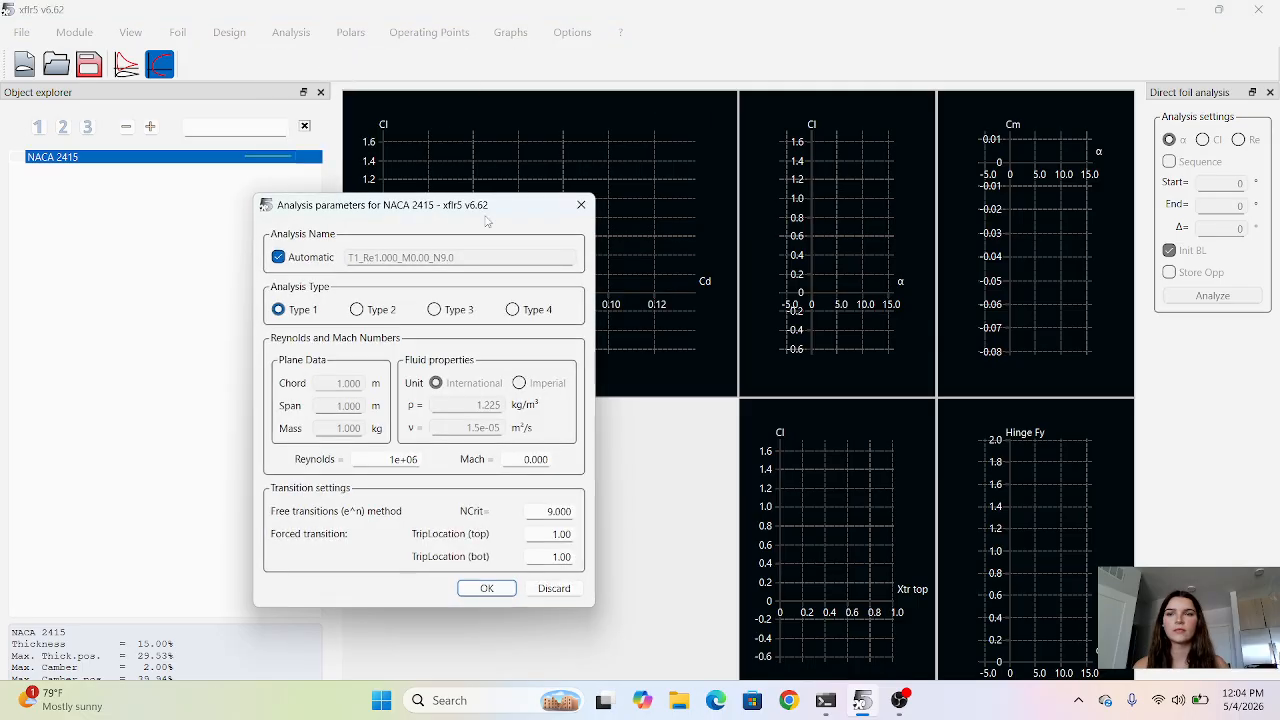
click(581, 204)
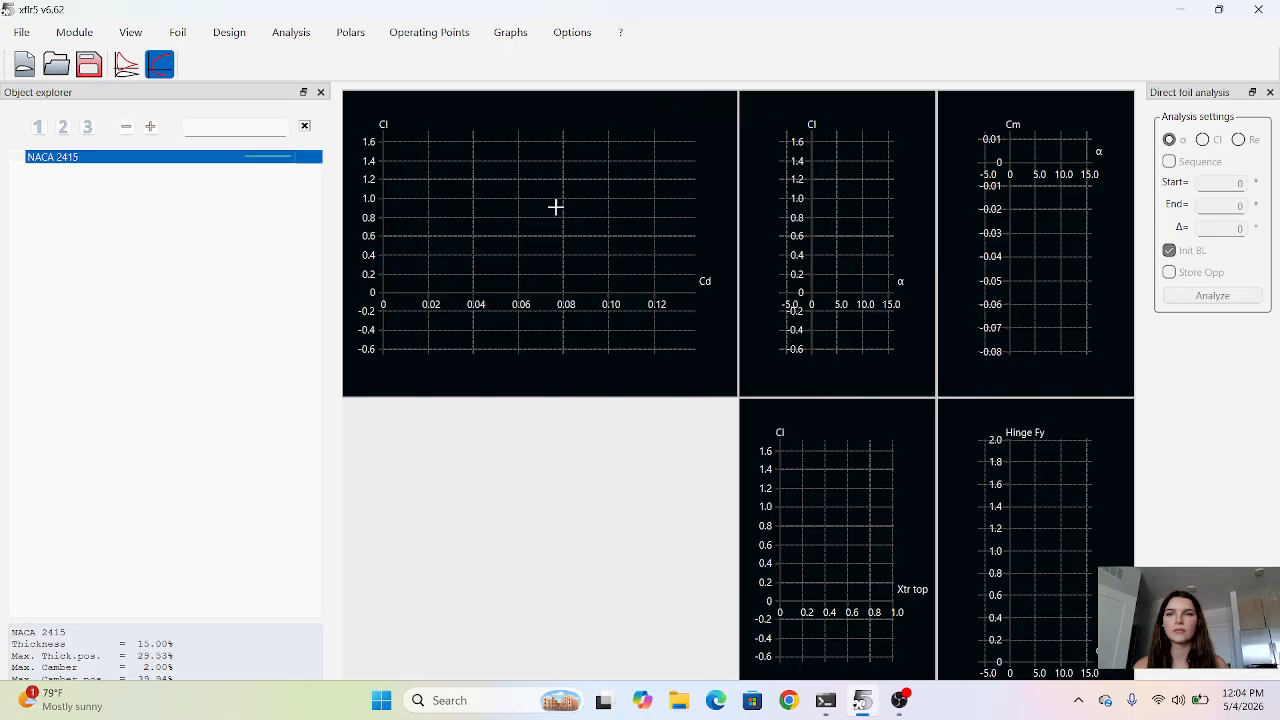
Define a Type 1 analysis for NACA 2415 at Reynolds 1e+06, Mach 0 and NCrit 9.
click(291, 32)
click(320, 59)
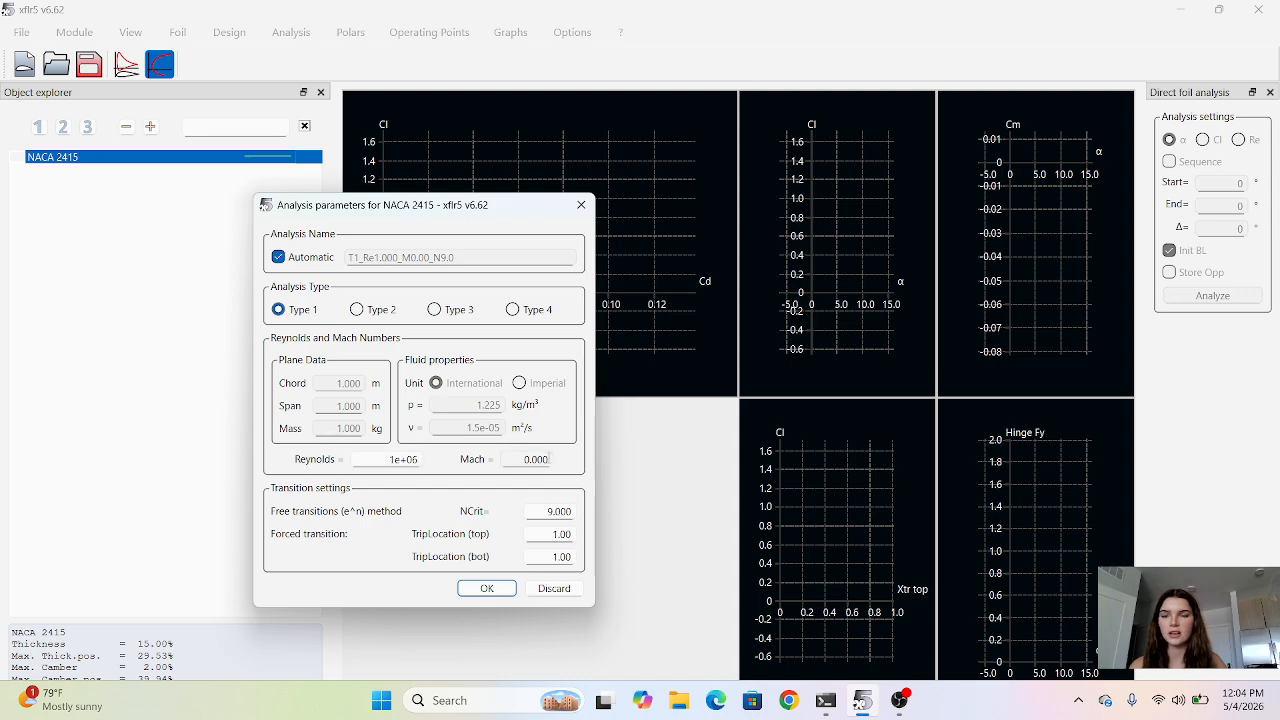
click(490, 590)
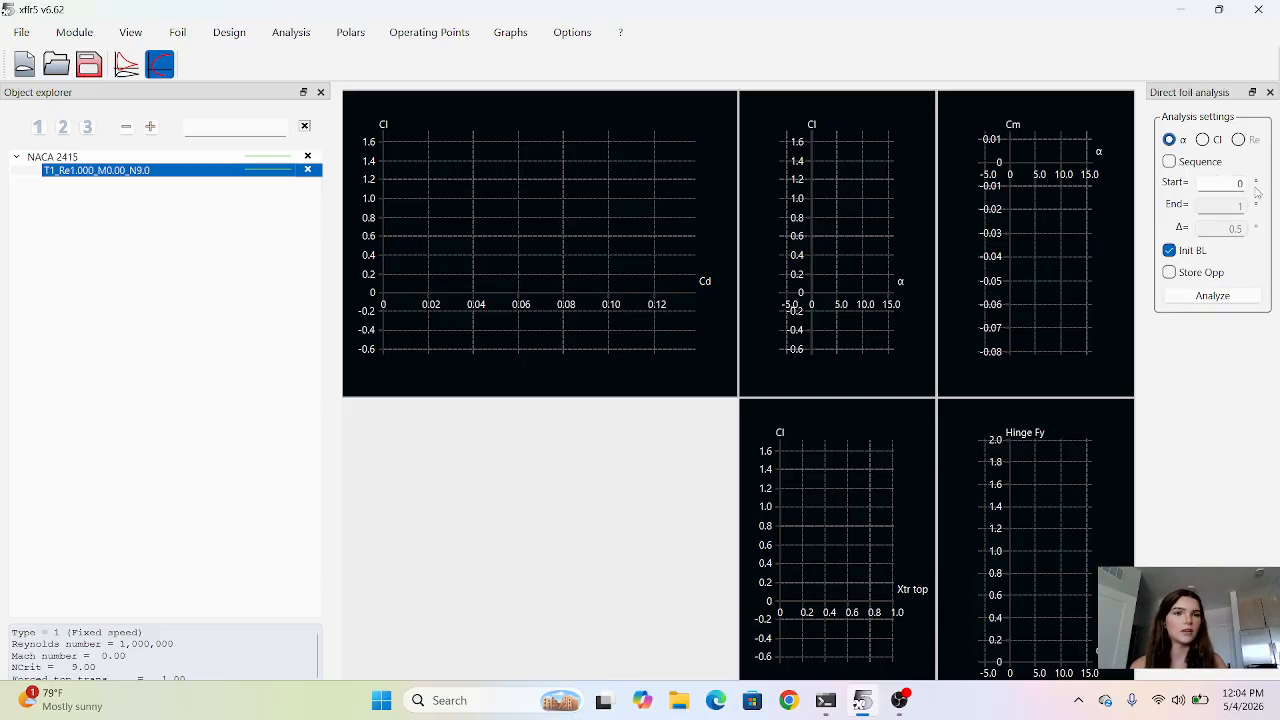
Run the NACA 2415 analysis as an angle-of-attack sequence from -5° to 15° in 1° increments.
click(1169, 162)
key(Tab)
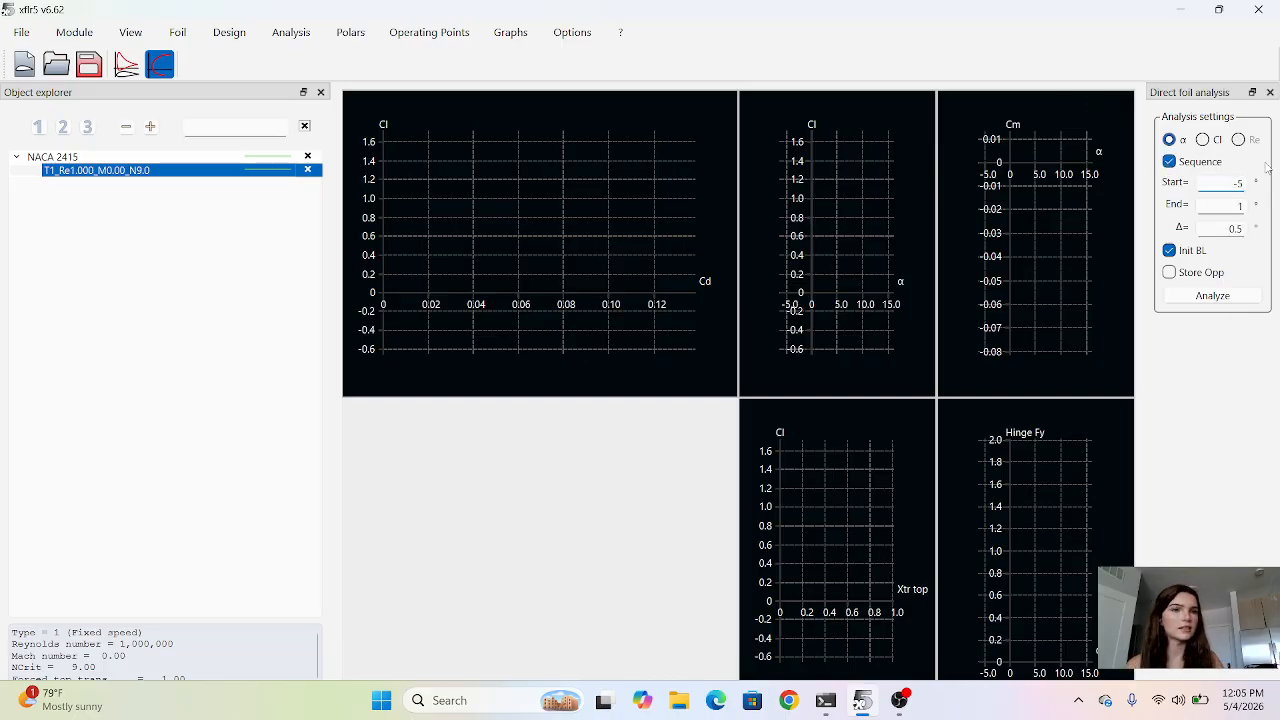
double_click(1235, 228)
text(1)
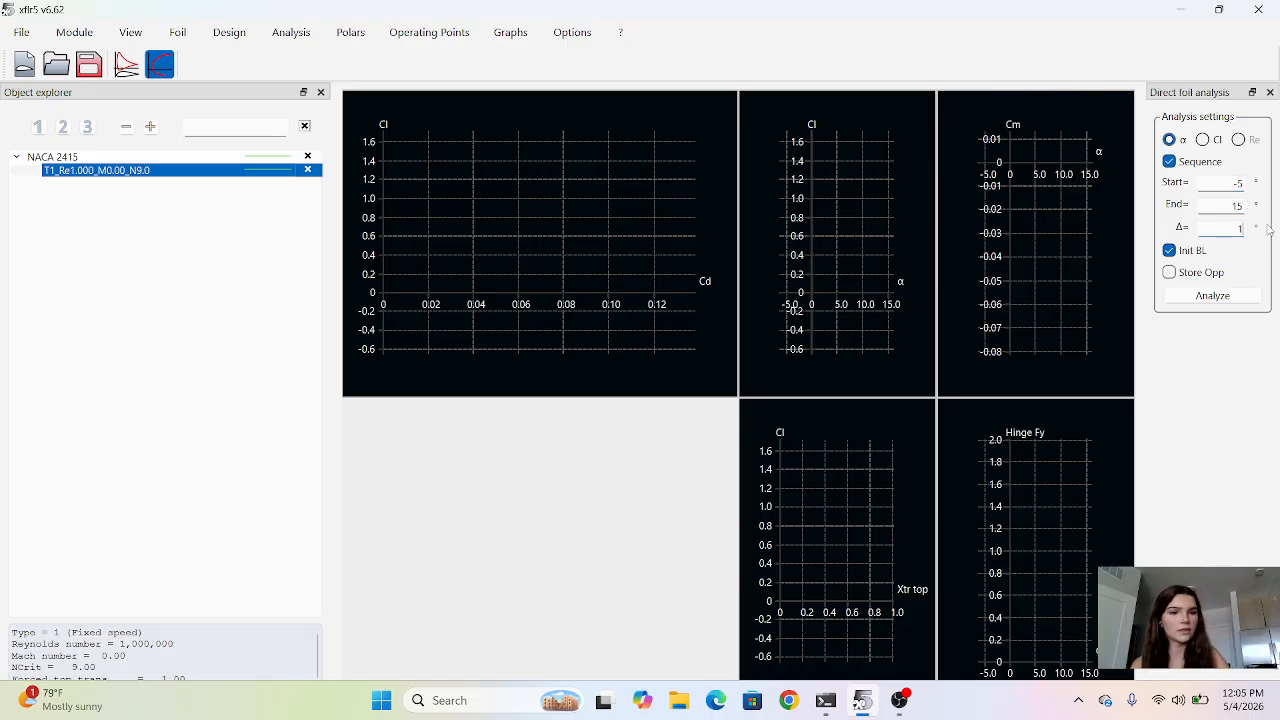
click(1212, 296)
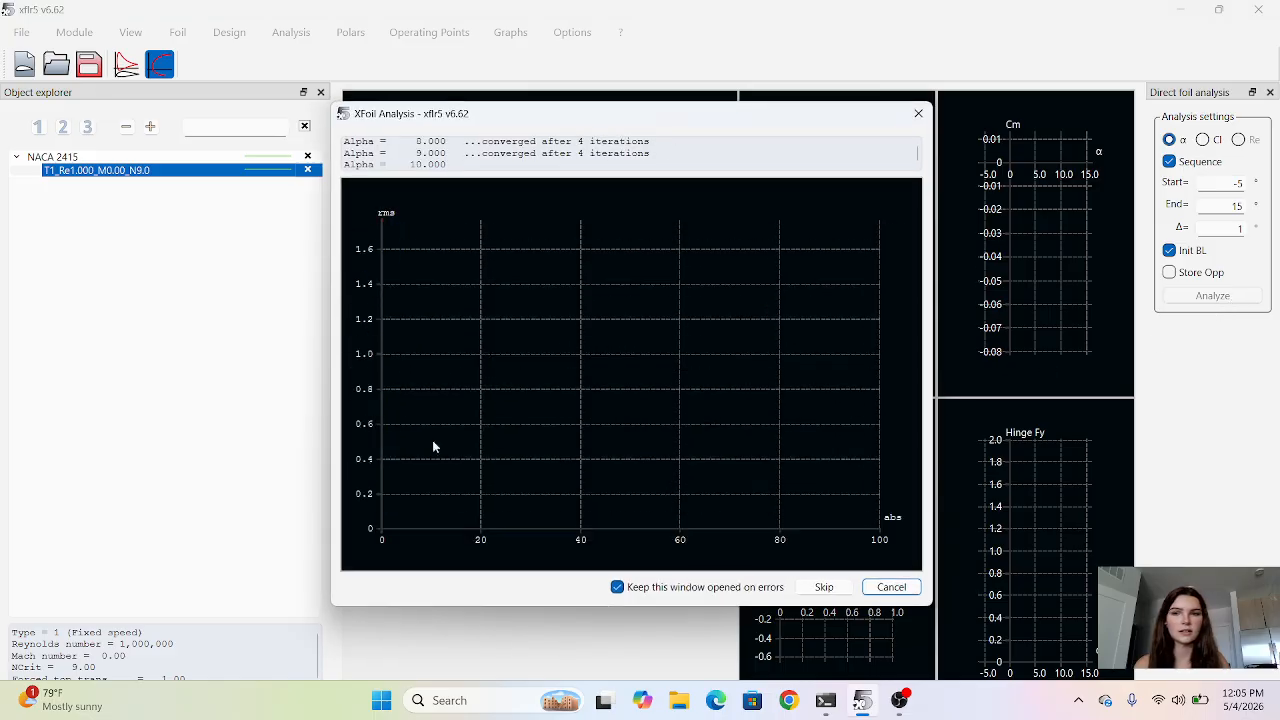
click(868, 592)
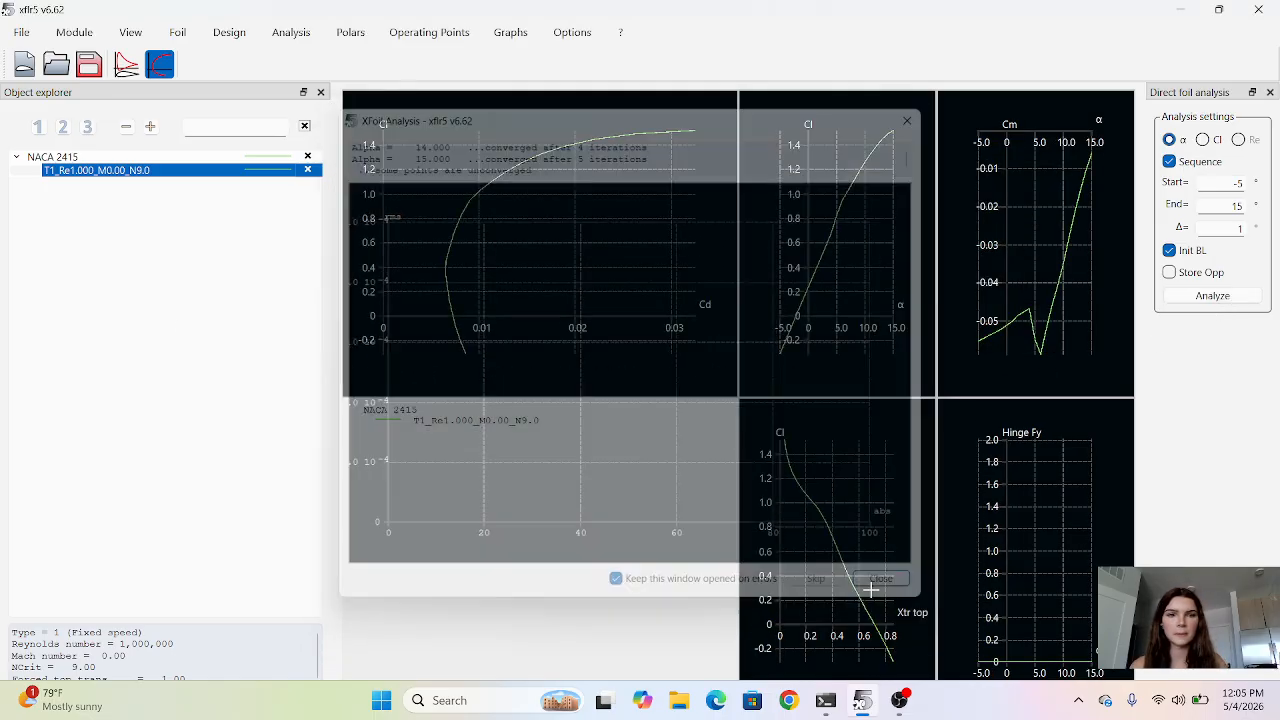
click(270, 35)
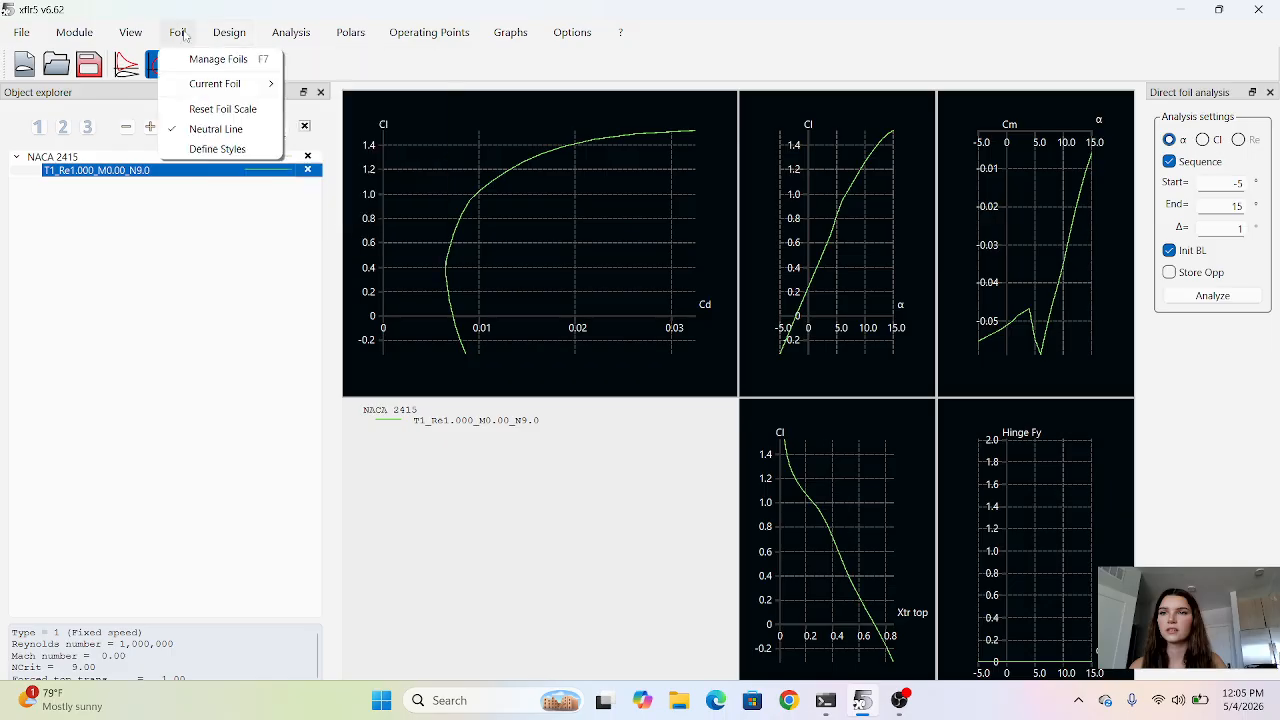
mouse_move(139, 35)
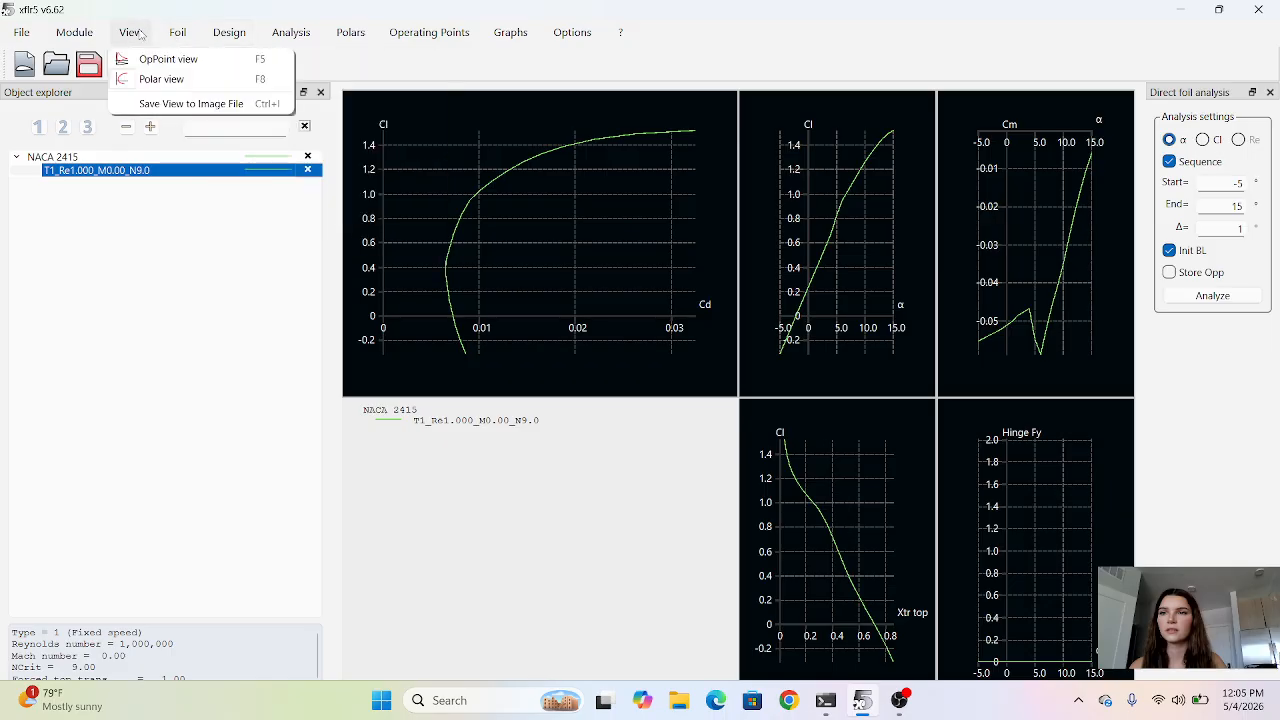
click(157, 271)
click(126, 64)
click(159, 64)
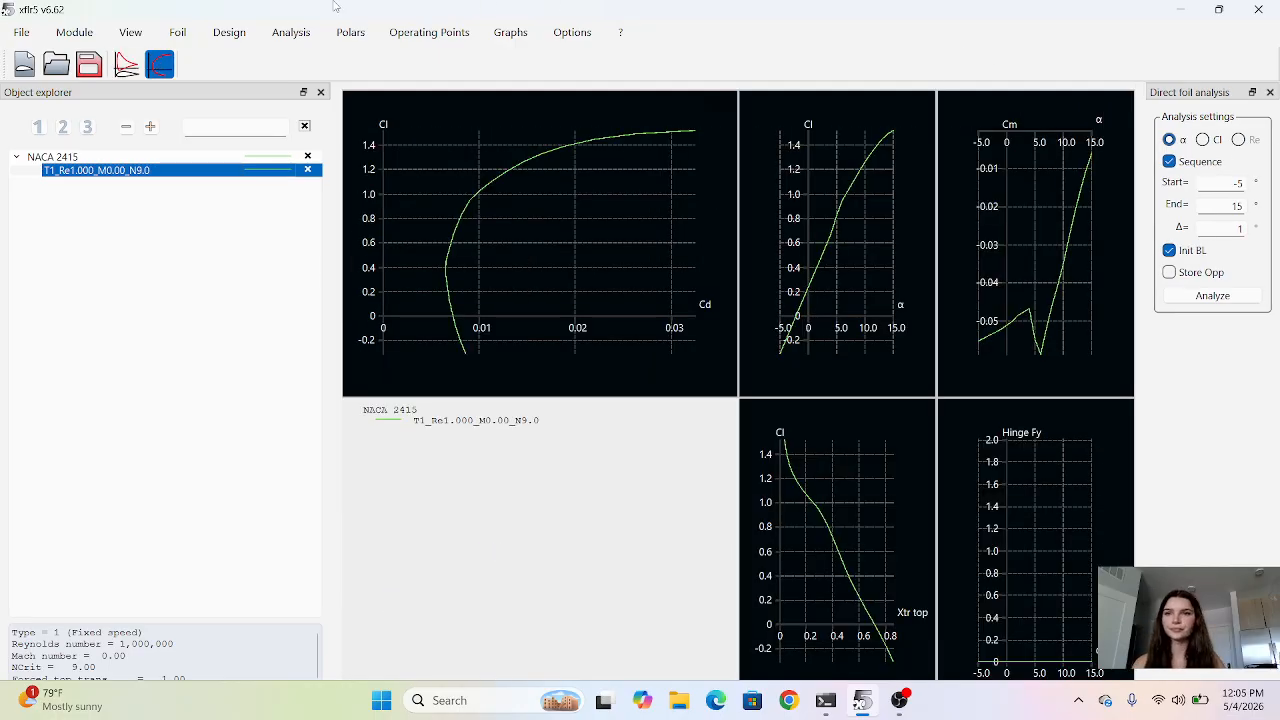
Run a multi-threaded batch analysis of NACA 2415 with a T1 polar type and alpha from -5° to 15° in 1° increments.
click(291, 32)
click(318, 78)
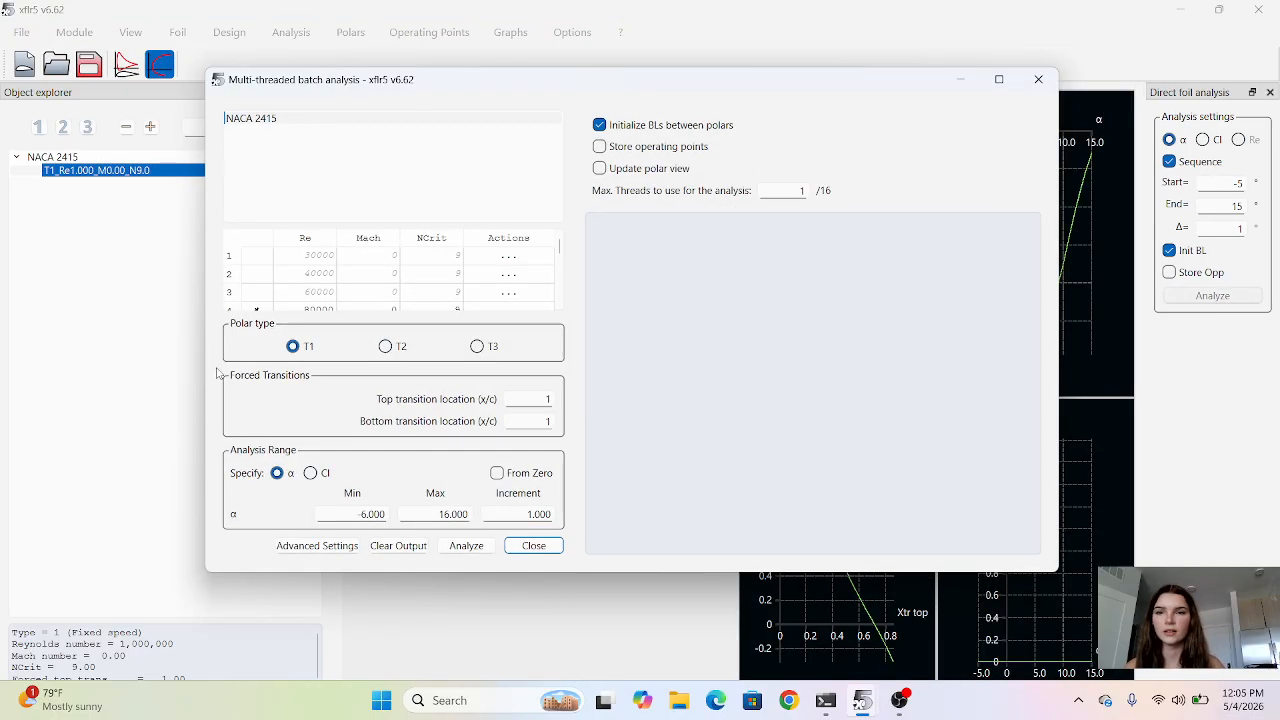
scroll(340, 285, down, 3)
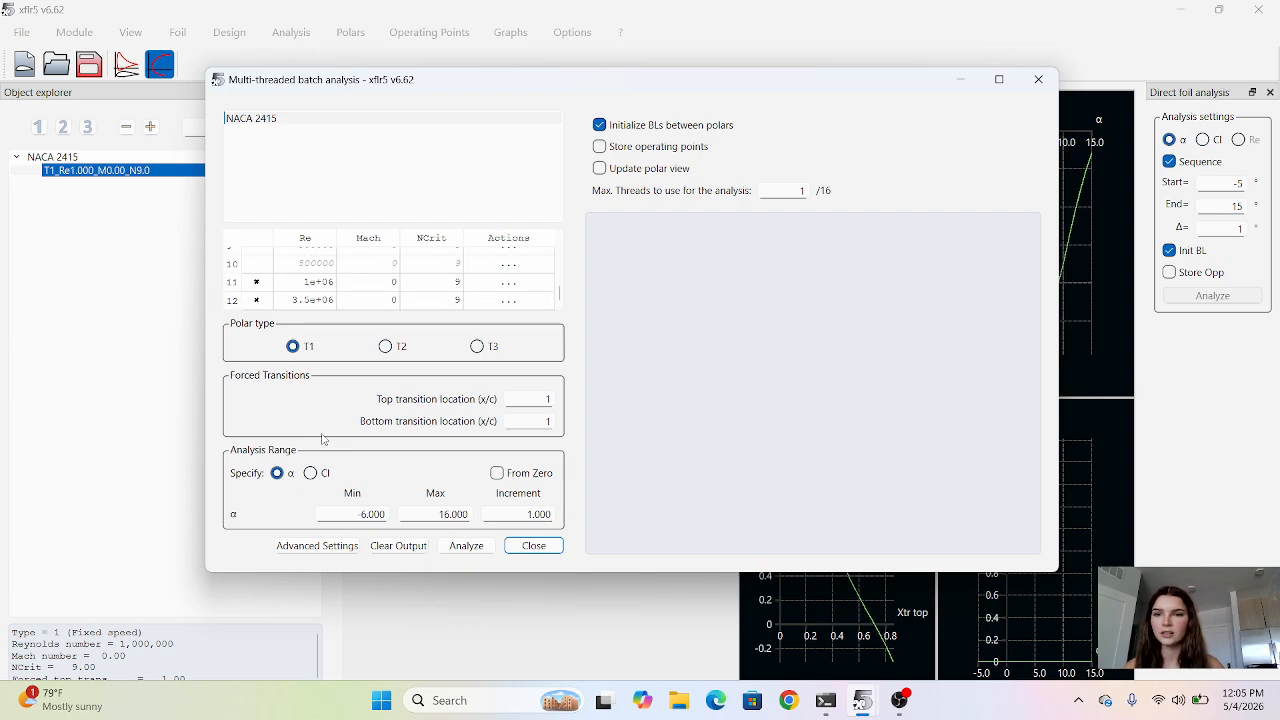
click(364, 514)
key(BackSpace)
text(5)
click(451, 514)
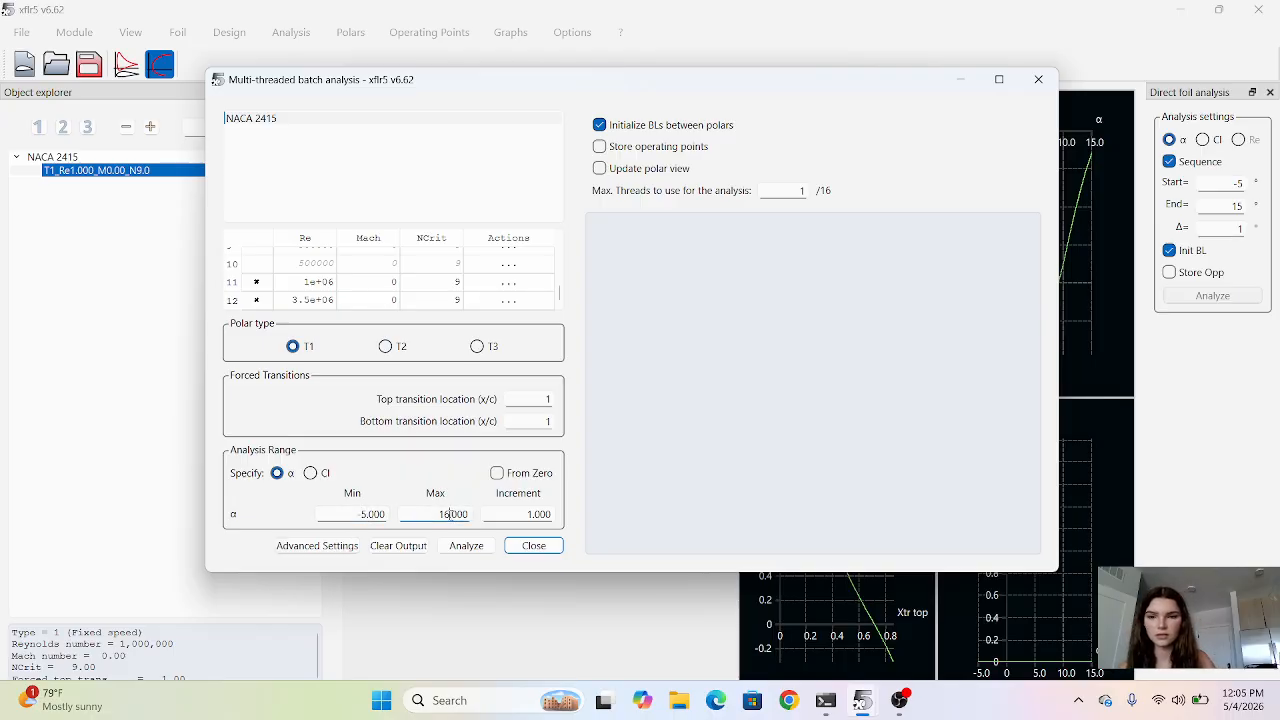
key(BackSpace)
text(5)
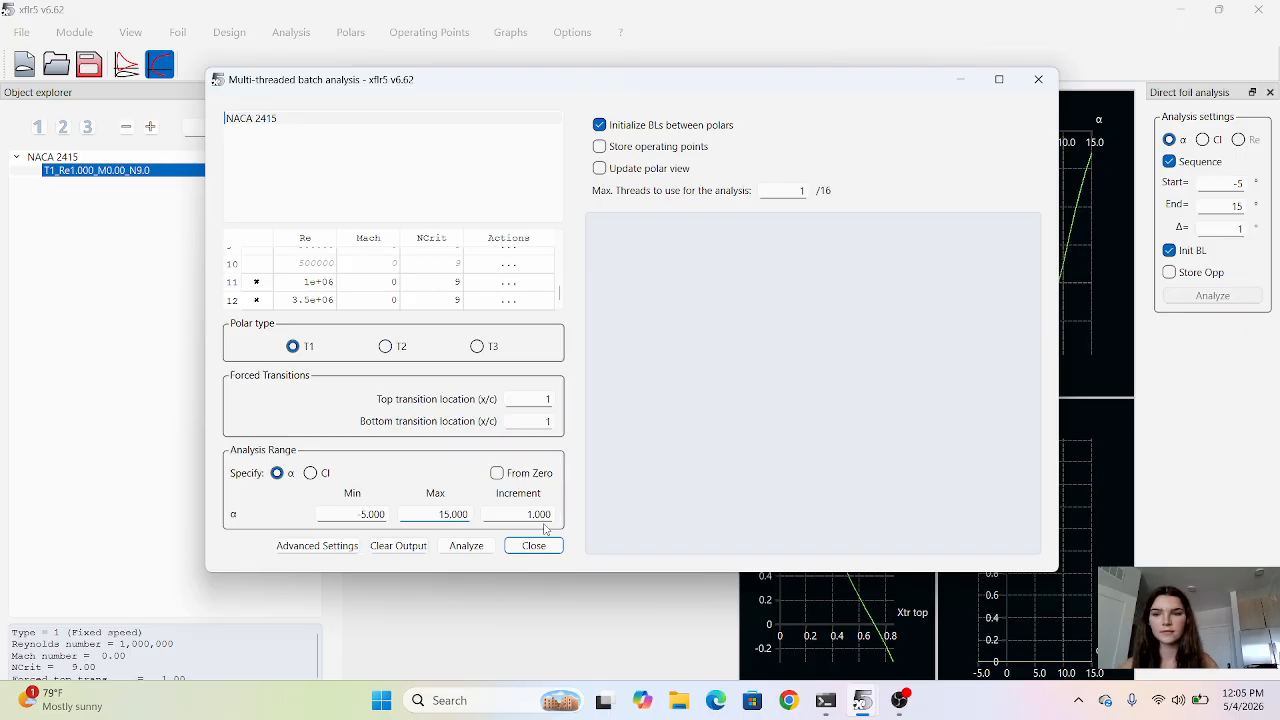
click(466, 545)
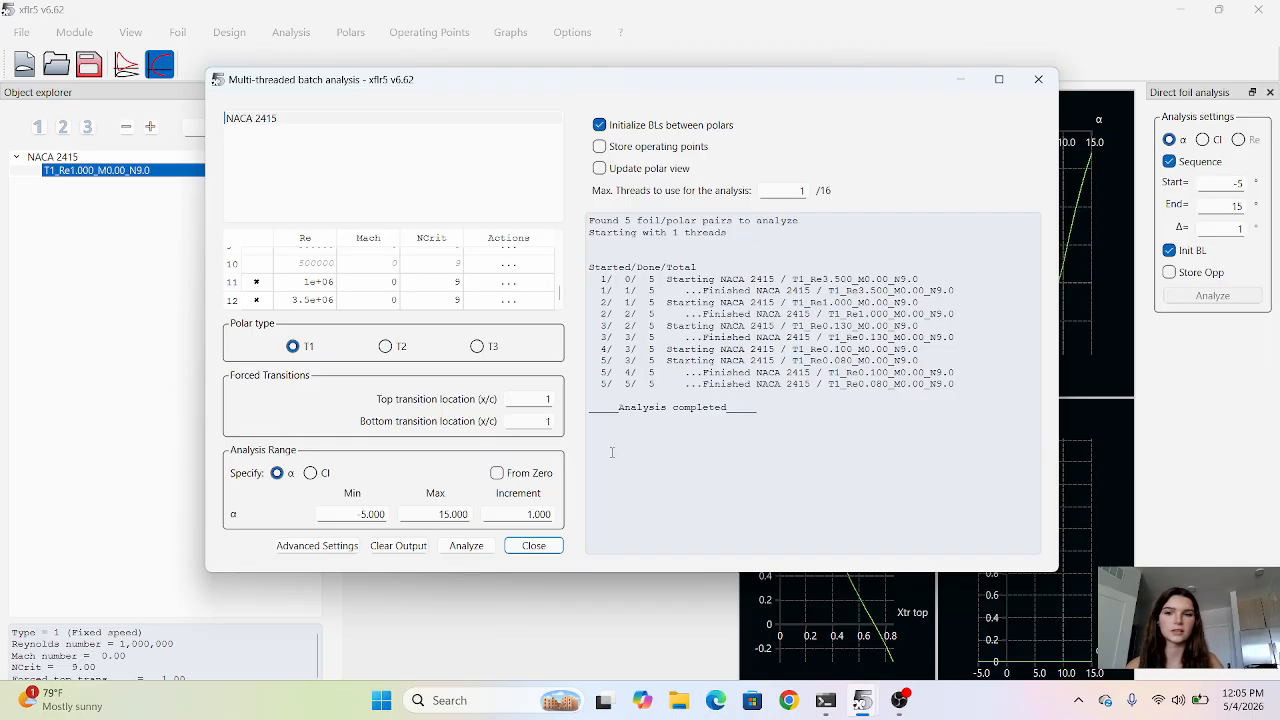
Run the first AR_10 T1-50.0 m/s-LLT analysis in Wing and Plane Design from -5° to 15° in 1° increments, storing operating points.
click(520, 547)
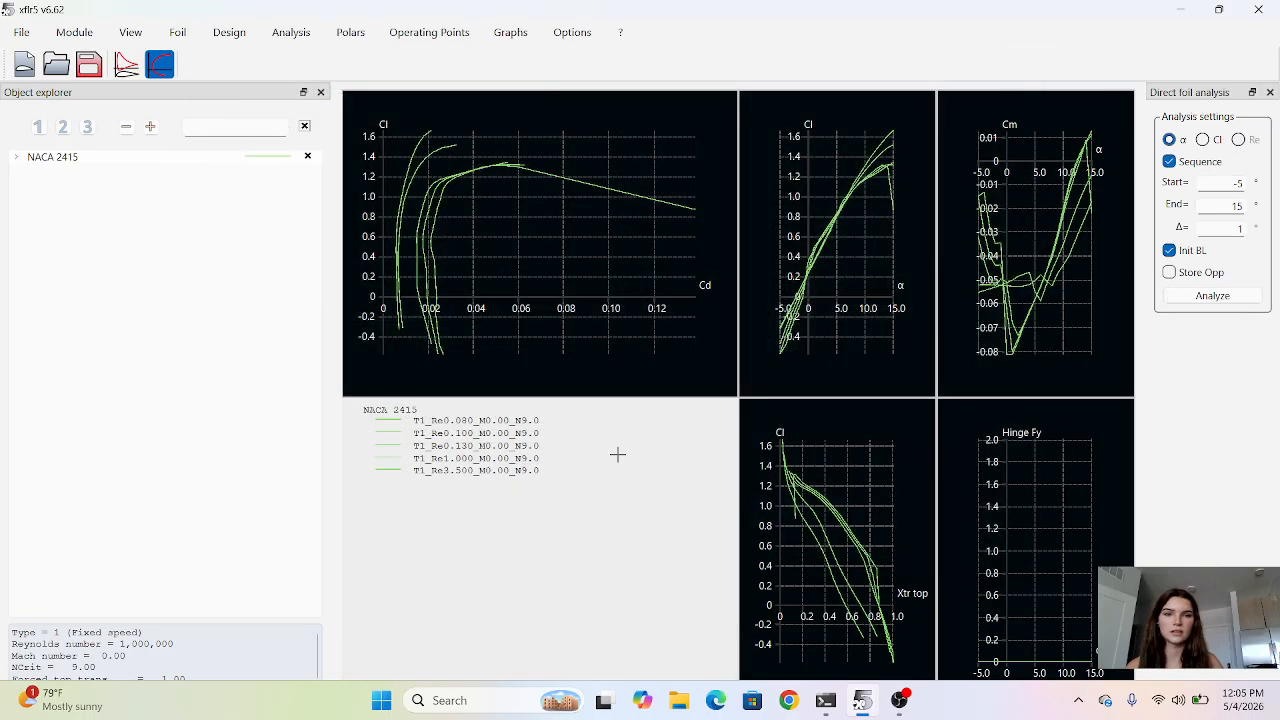
right_click(1002, 103)
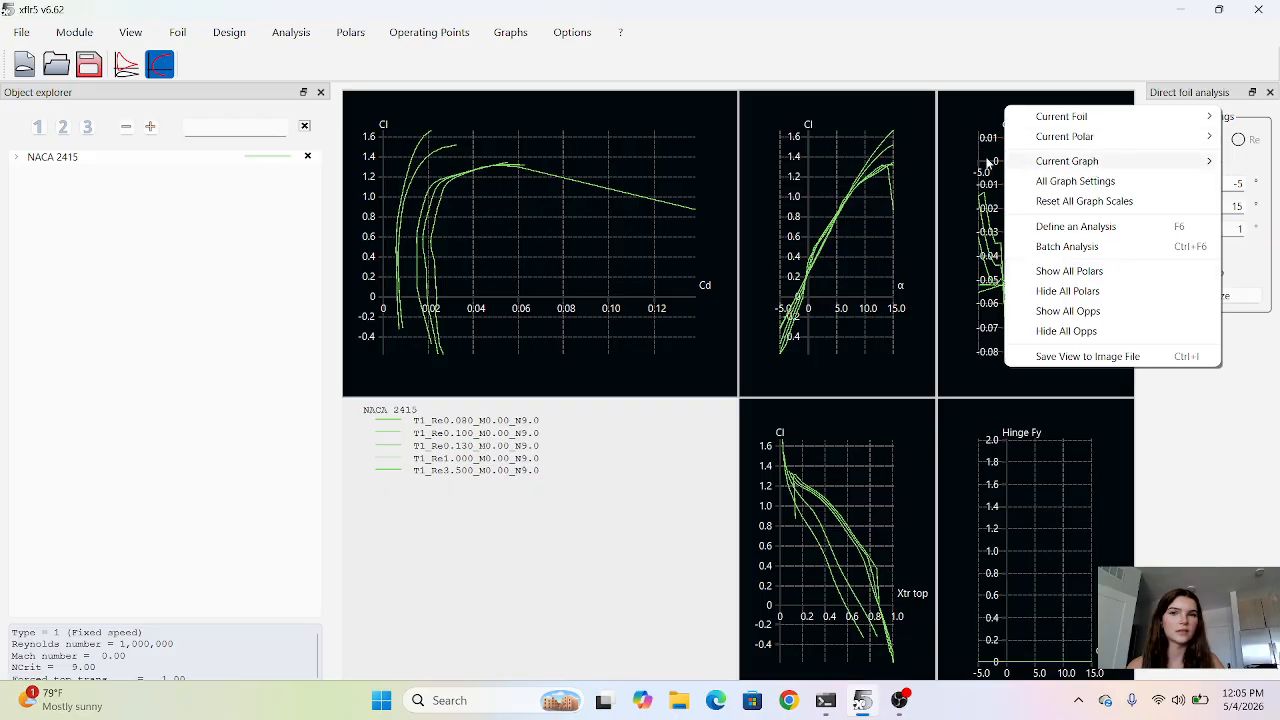
click(130, 32)
mouse_move(283, 38)
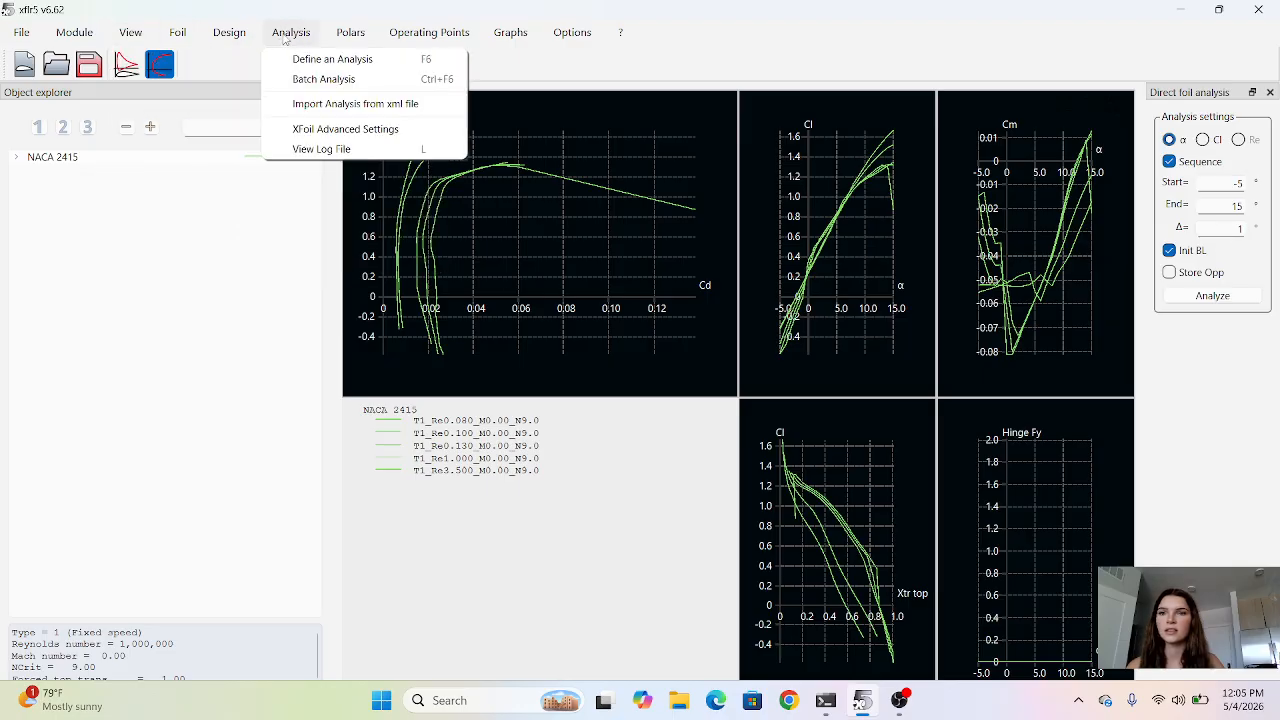
mouse_move(78, 42)
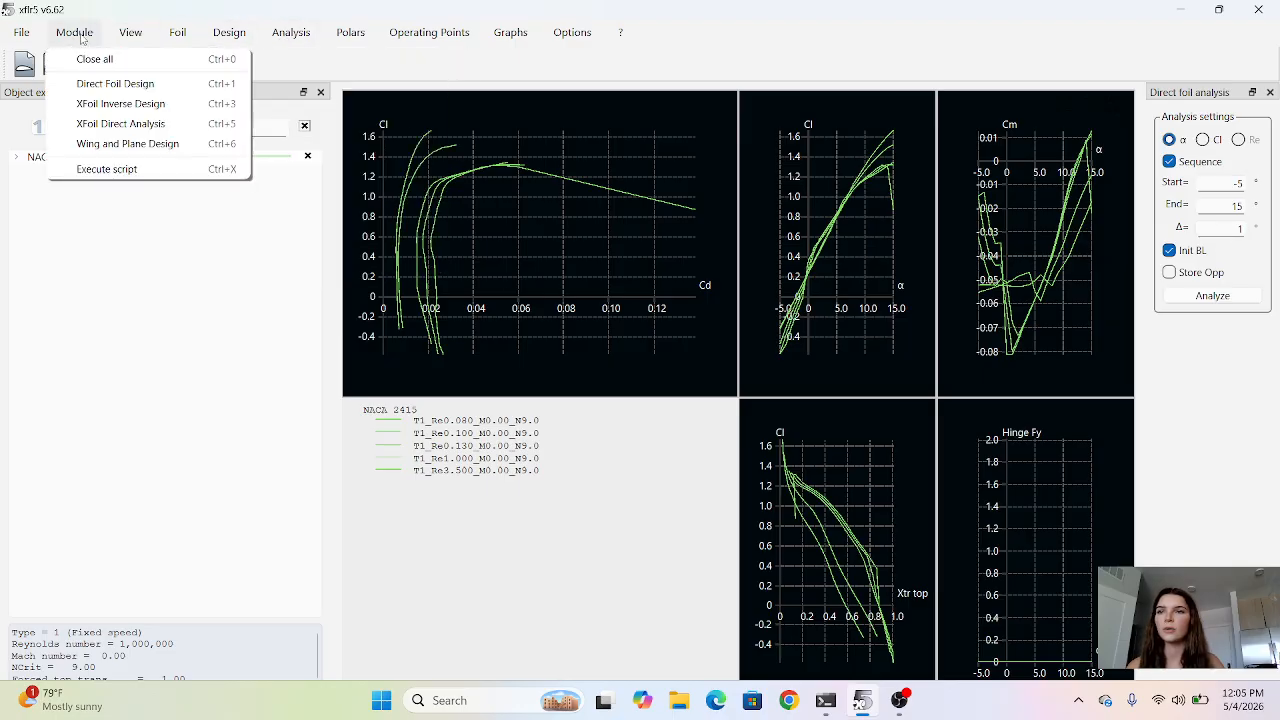
click(127, 143)
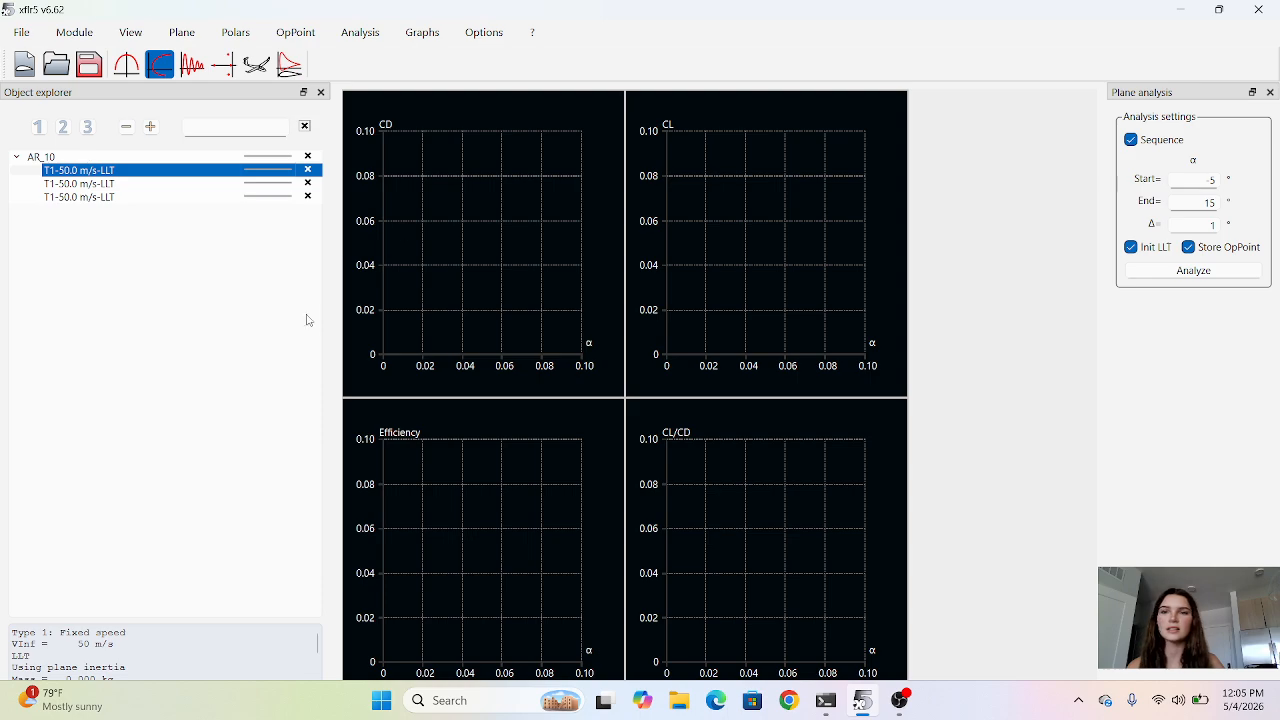
click(1190, 274)
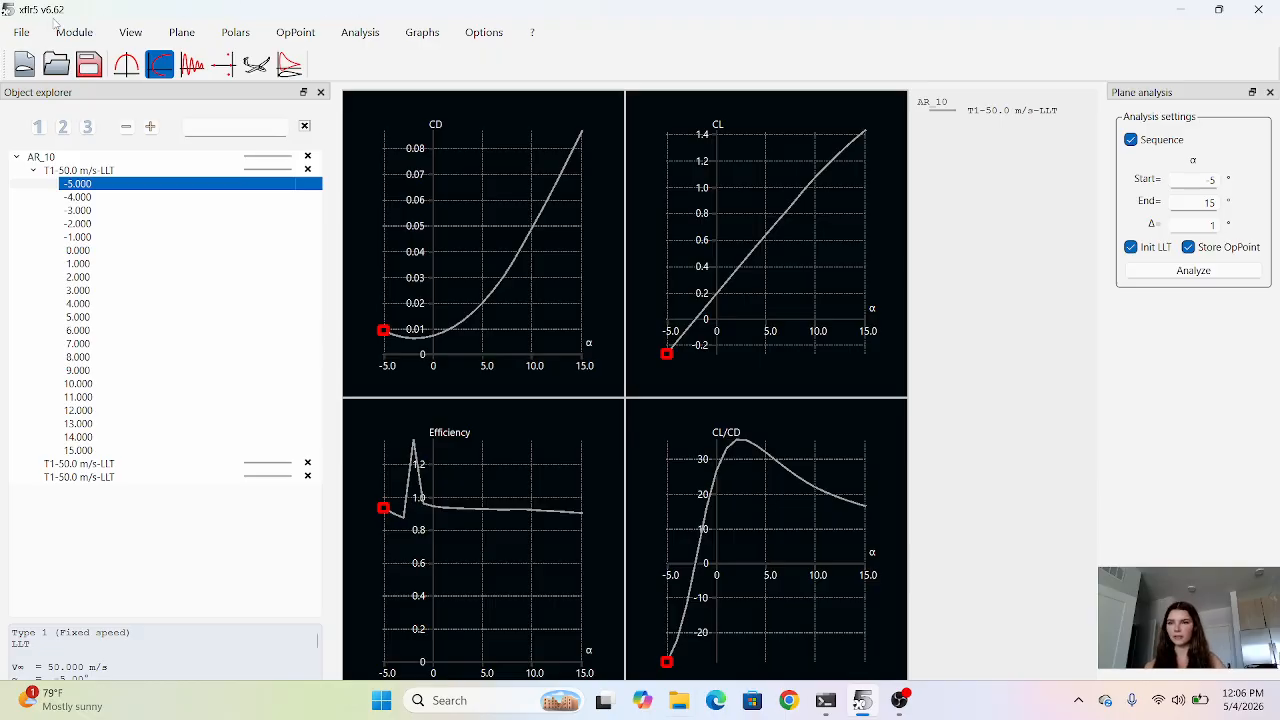
Review the NACA 2415 polars in the XFoil Direct Analysis module and return to Wing and Plane Design.
click(90, 36)
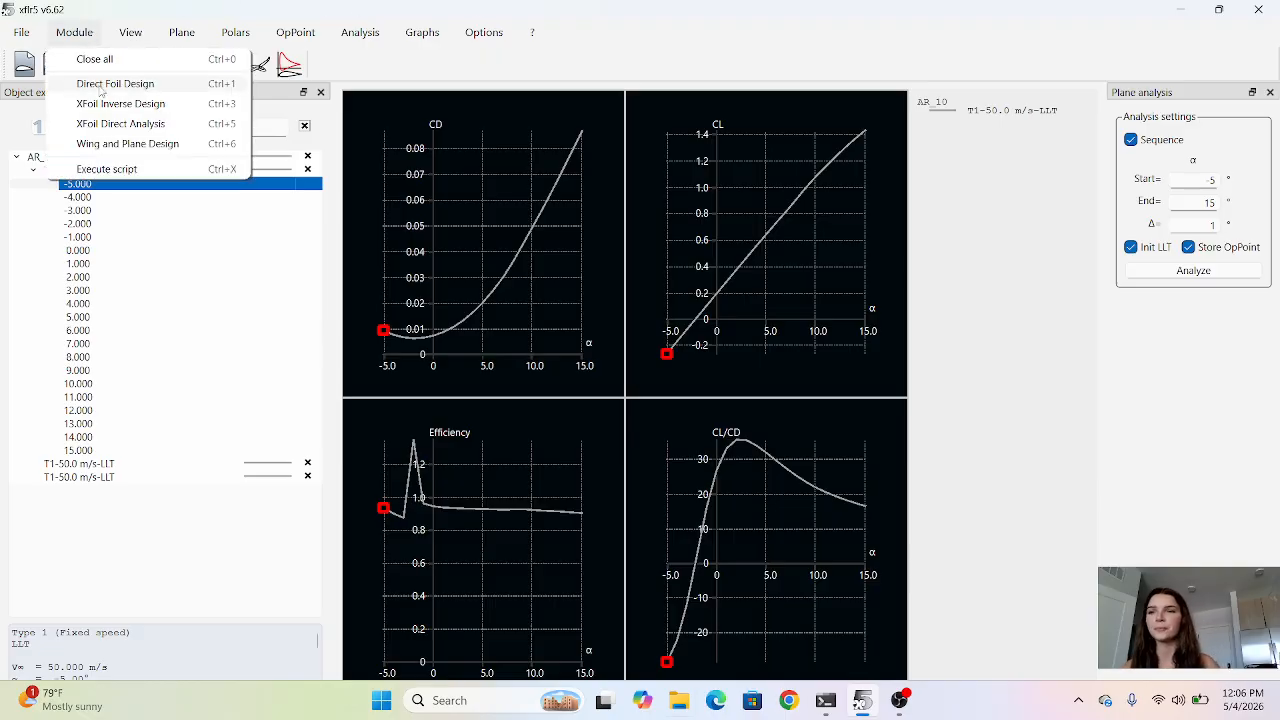
click(122, 124)
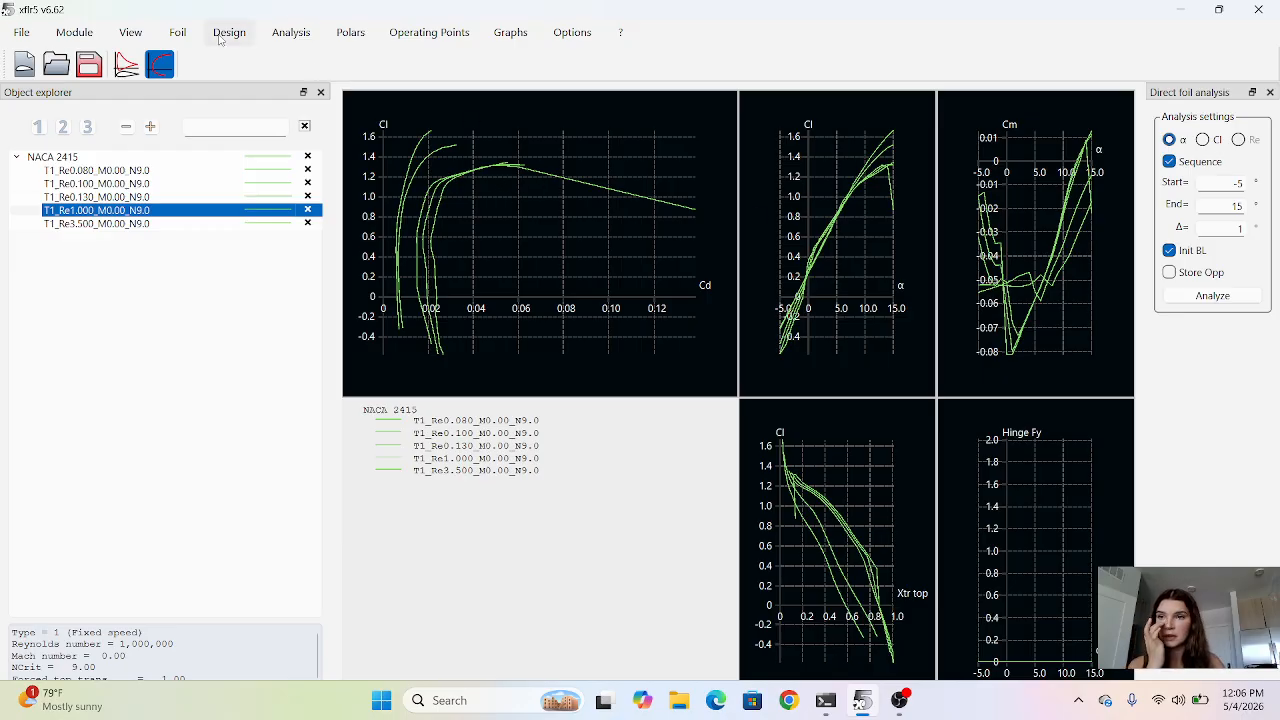
click(74, 32)
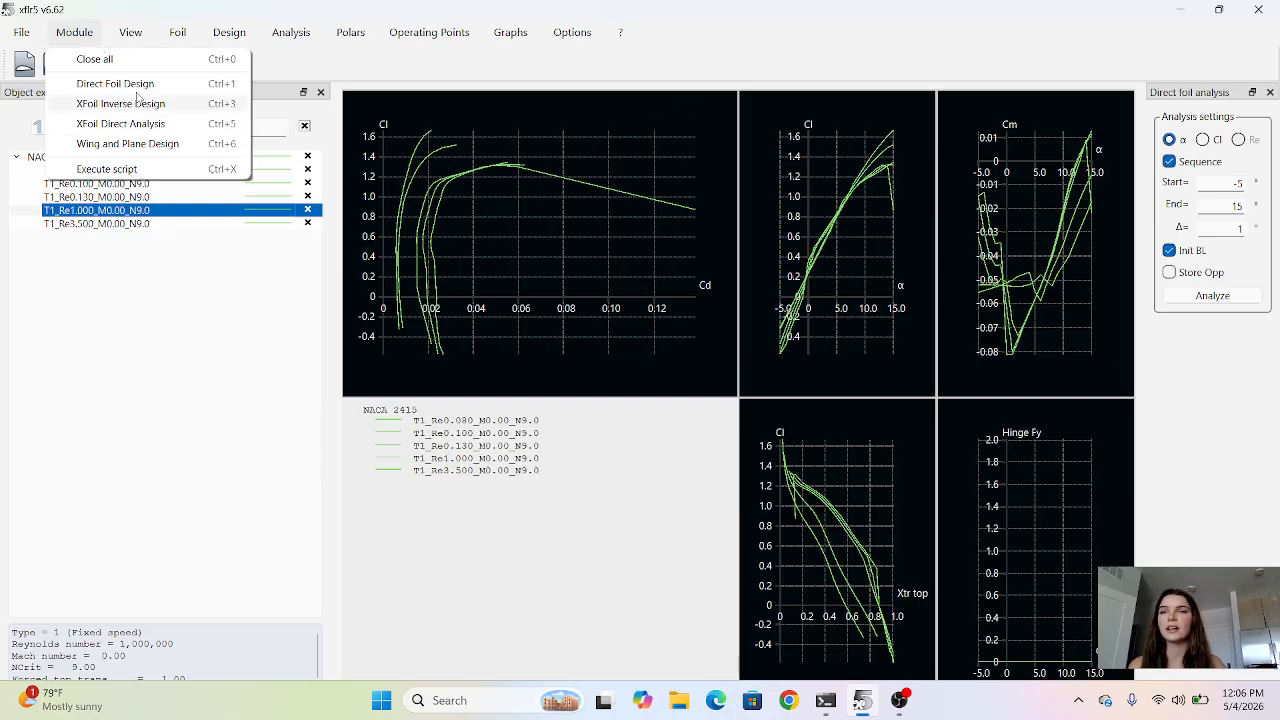
mouse_move(283, 38)
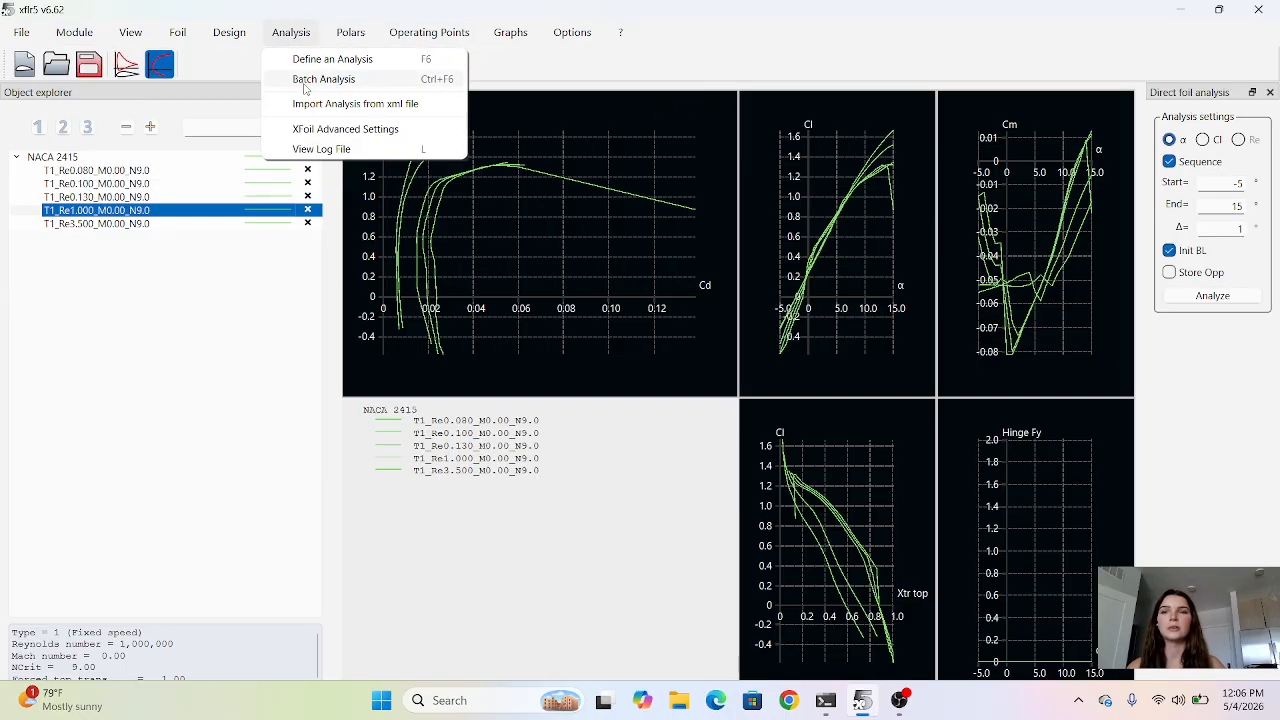
mouse_move(429, 32)
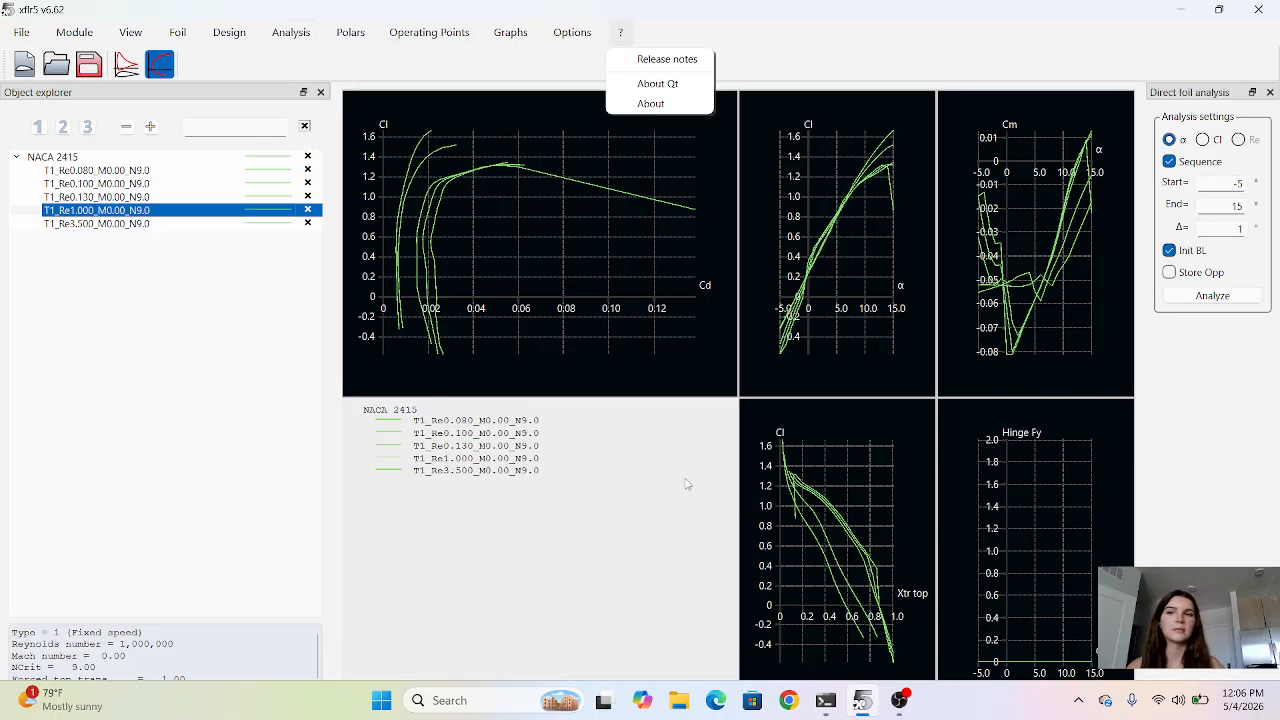
mouse_move(70, 33)
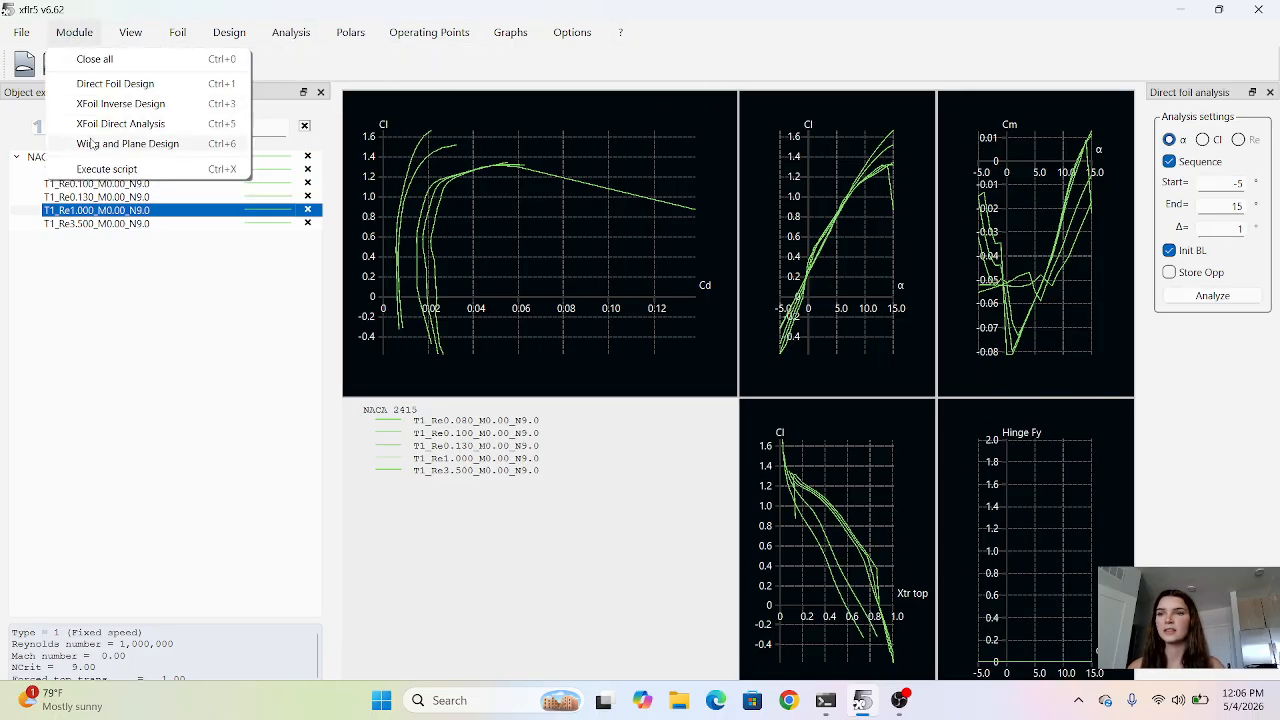
click(127, 143)
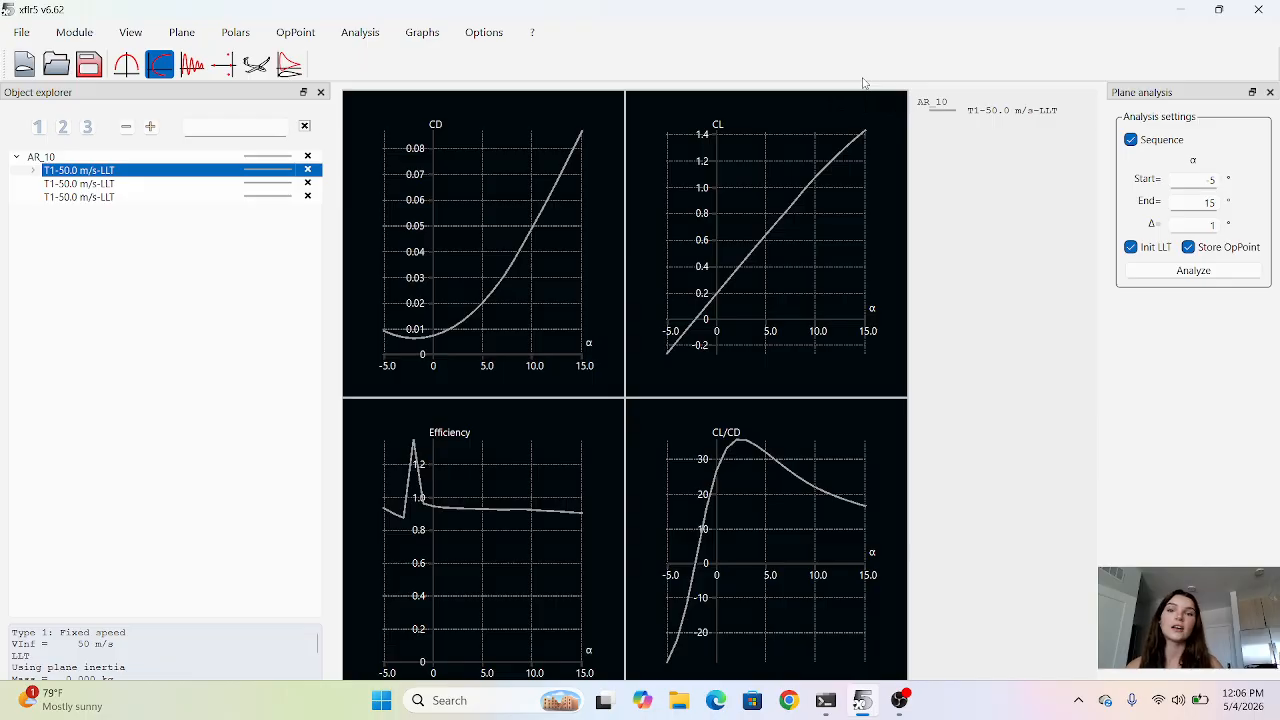
Show the operating-point graph with only the 5° point of the first T1-50.0 m/s-LLT polar displayed.
click(127, 67)
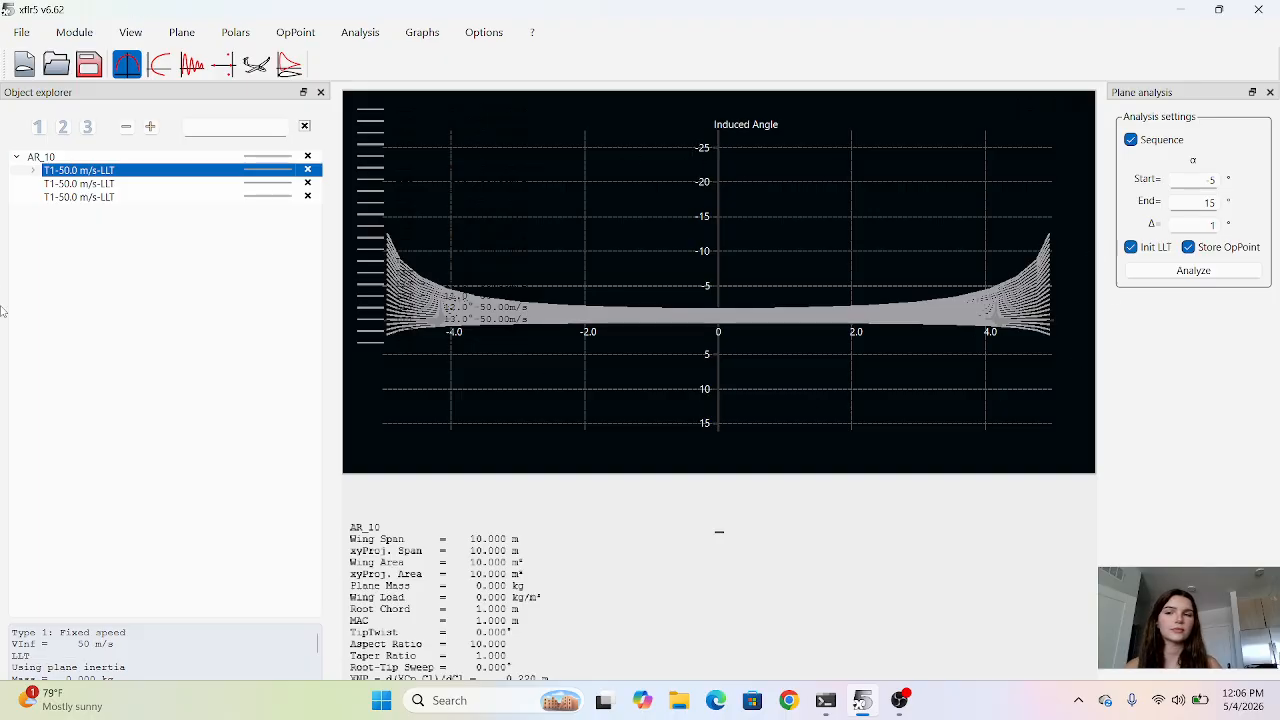
click(114, 197)
click(108, 184)
click(32, 171)
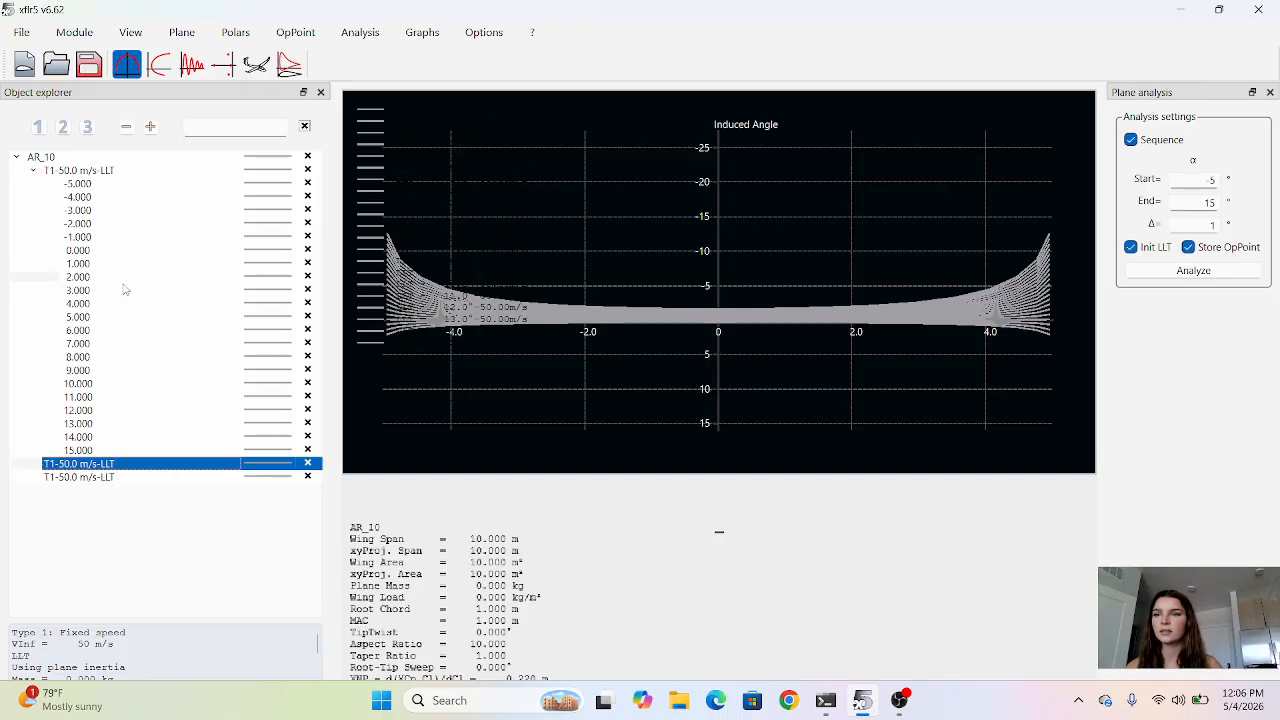
click(123, 318)
click(302, 171)
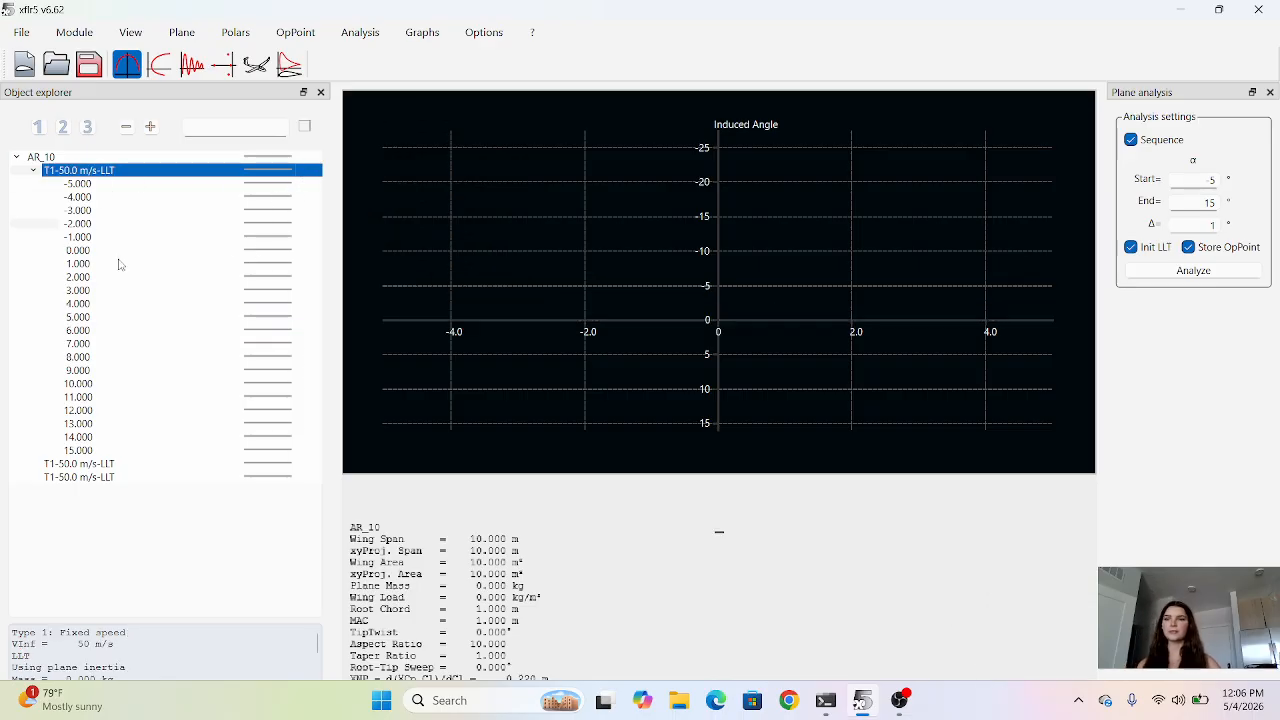
click(307, 318)
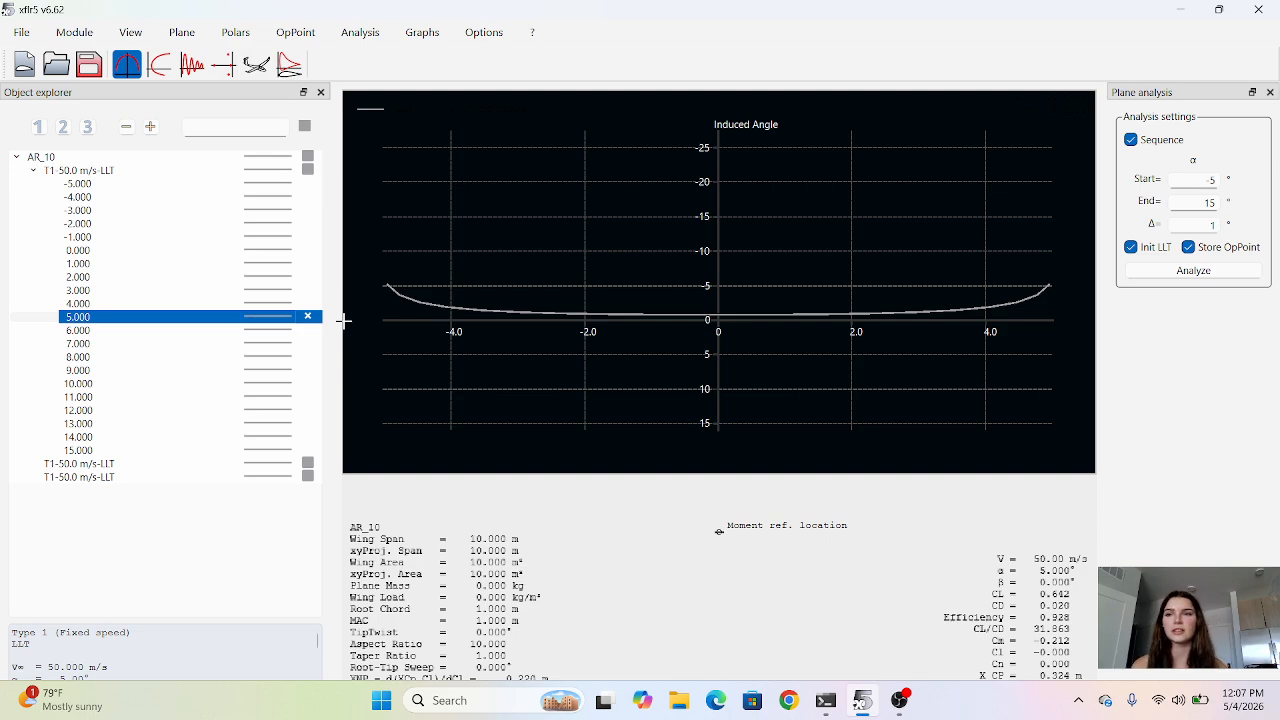
View the polar graphs of the first T1-50.0 m/s-LLT analysis and return to the graph of its 5° operating point alone.
click(158, 66)
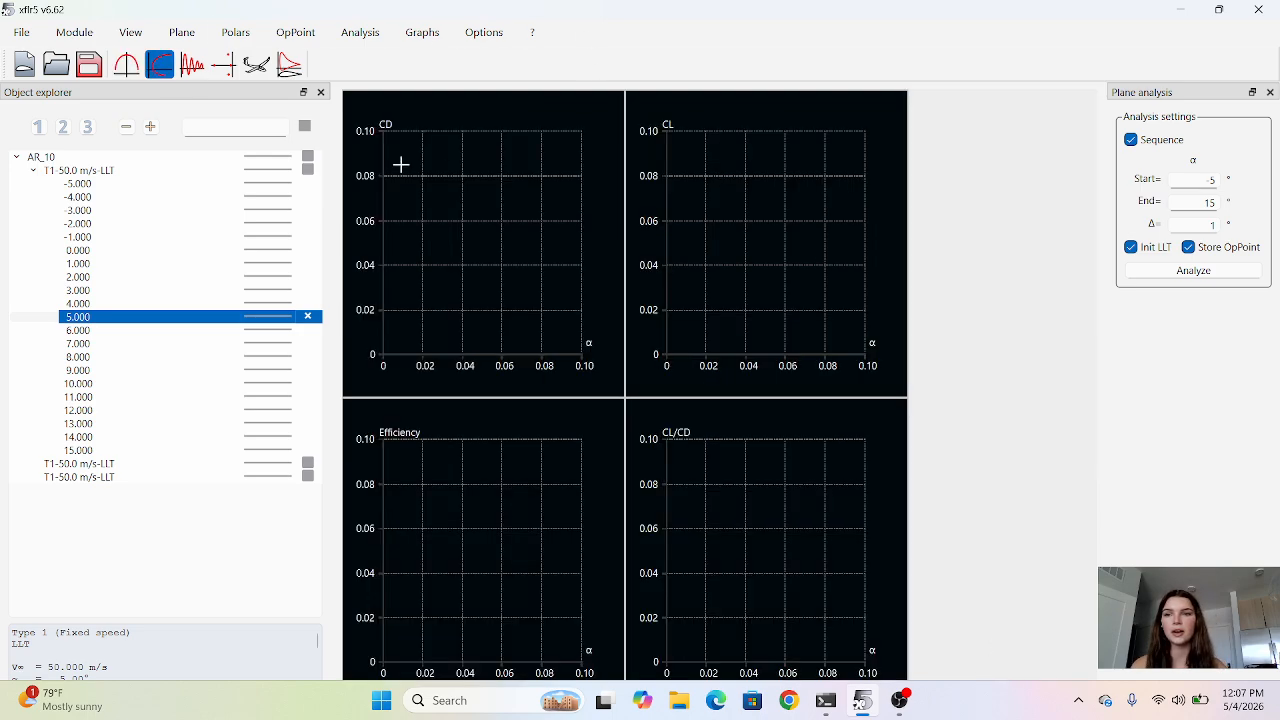
click(312, 170)
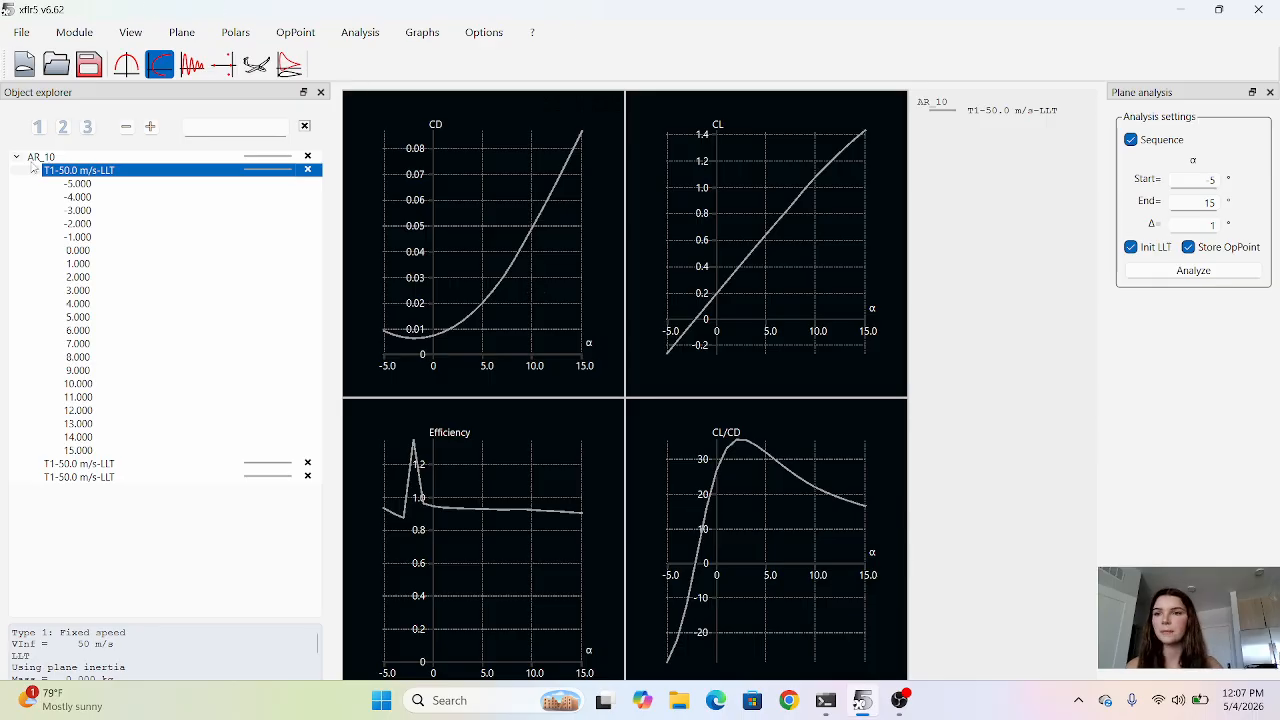
click(119, 75)
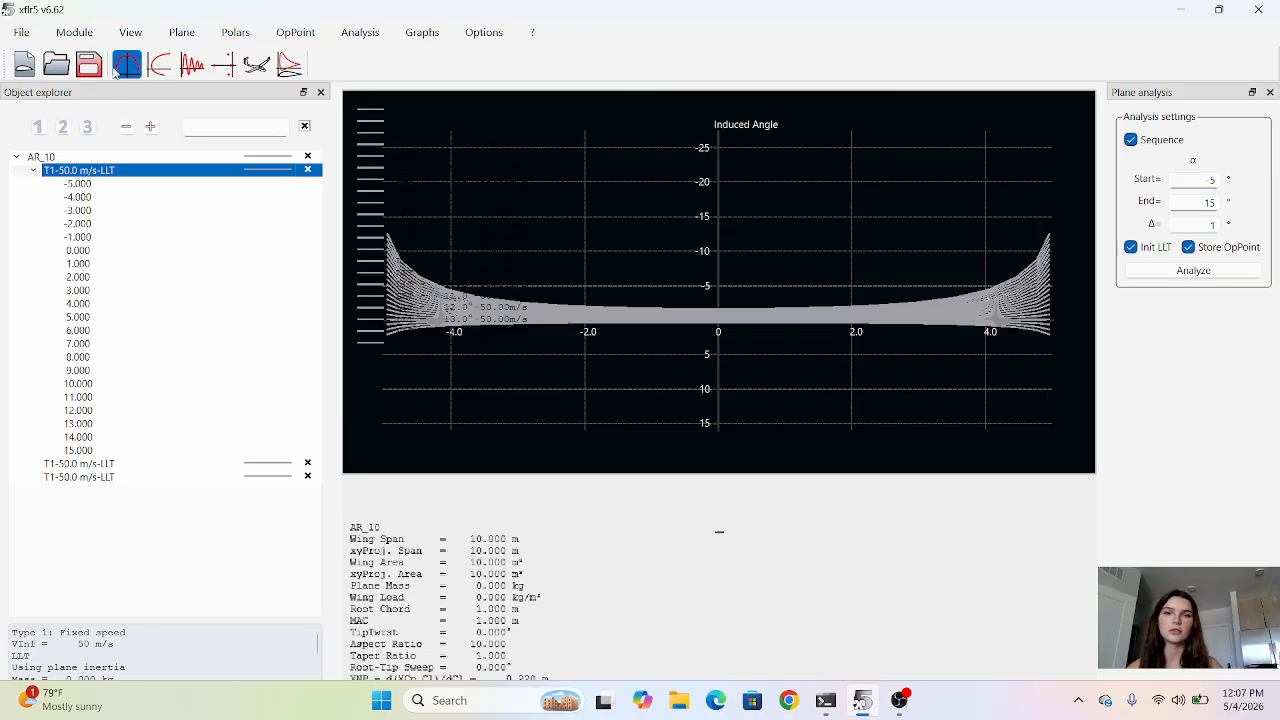
click(306, 171)
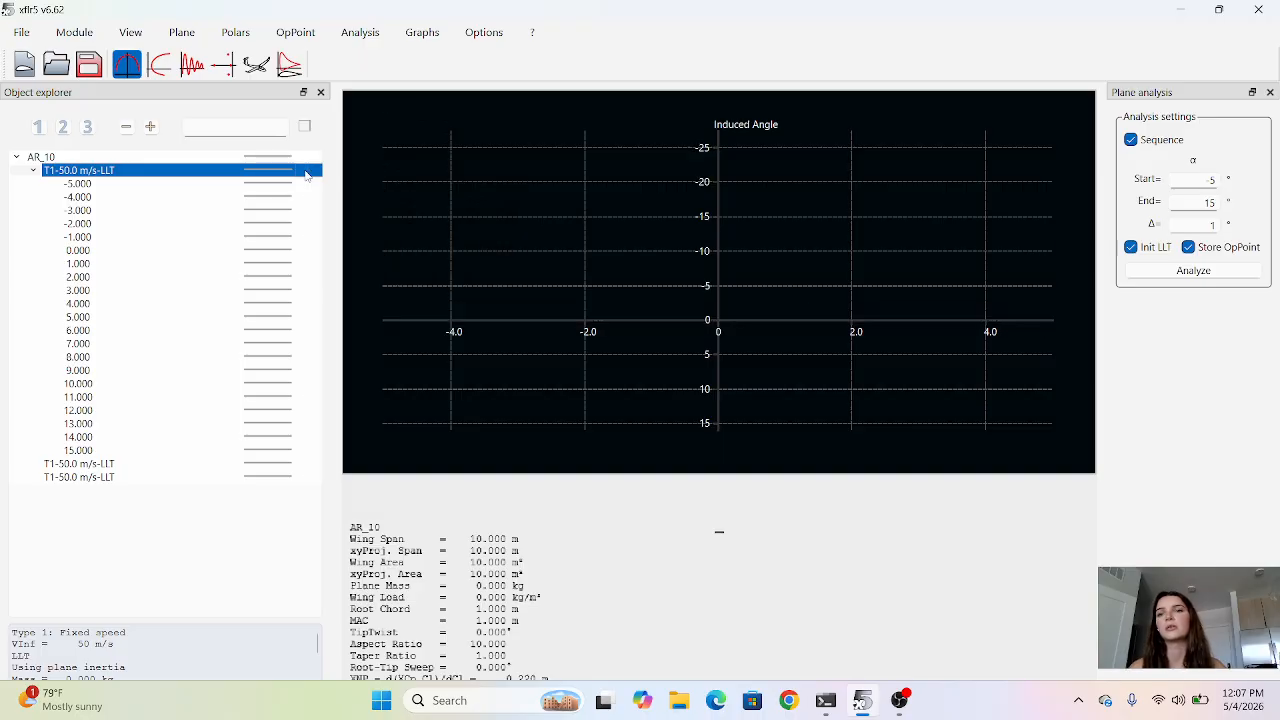
click(300, 318)
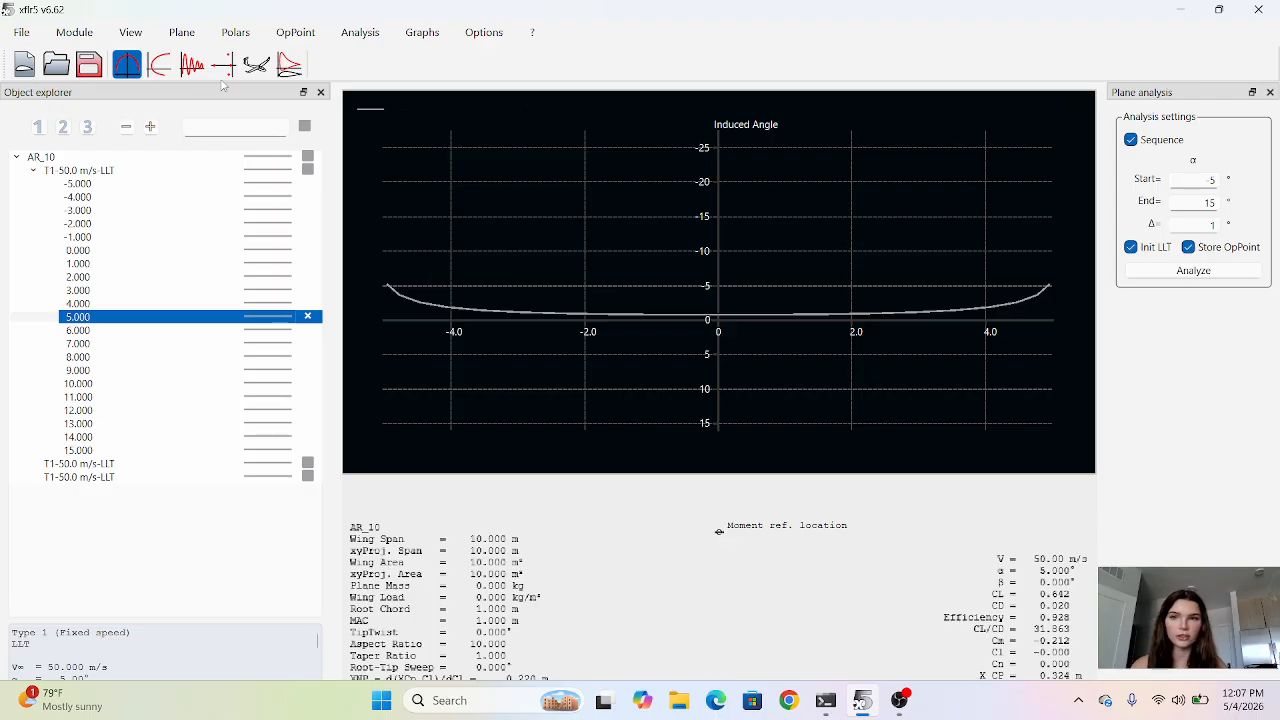
Plot the local lift coefficient against the Y-span for the 5° operating point.
right_click(560, 104)
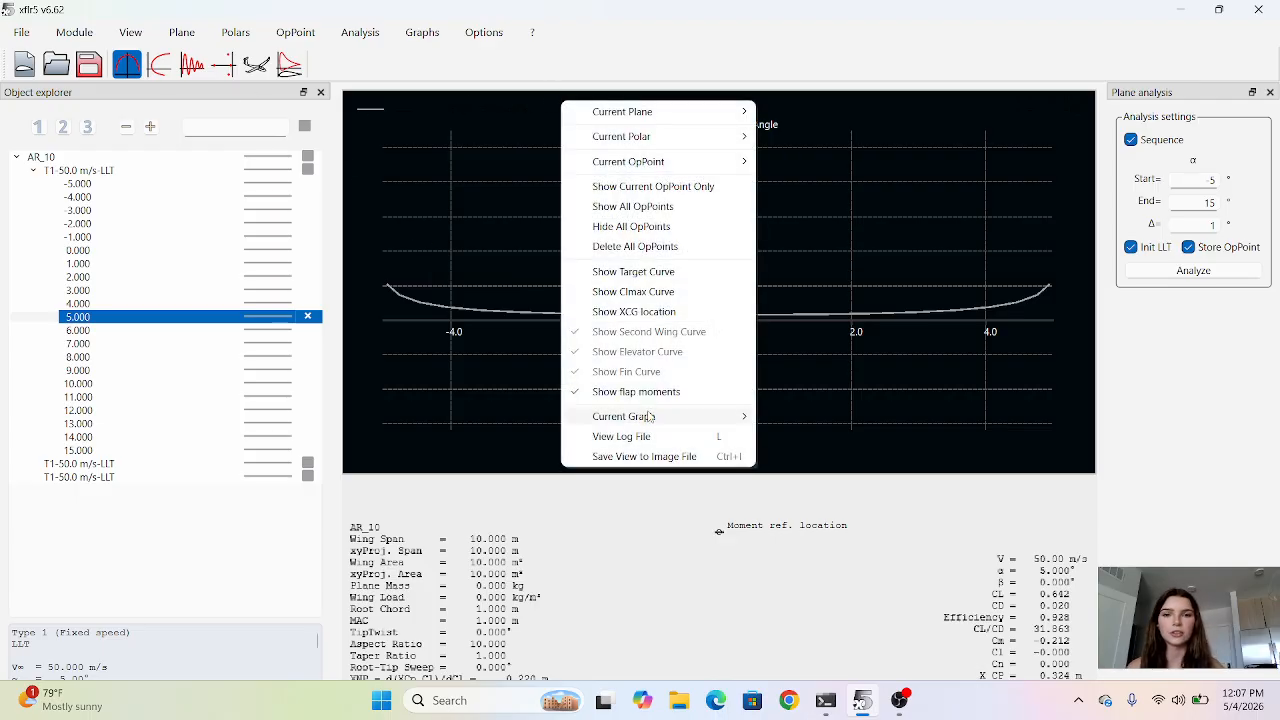
mouse_move(650, 416)
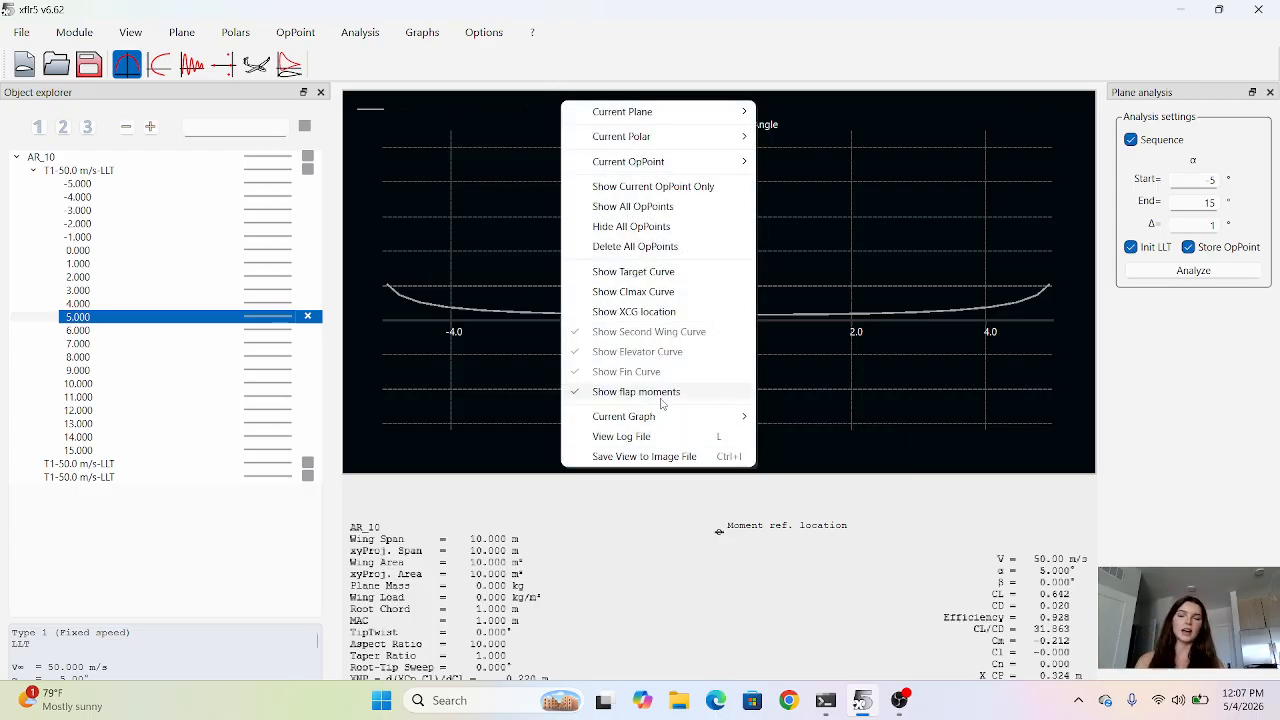
click(800, 437)
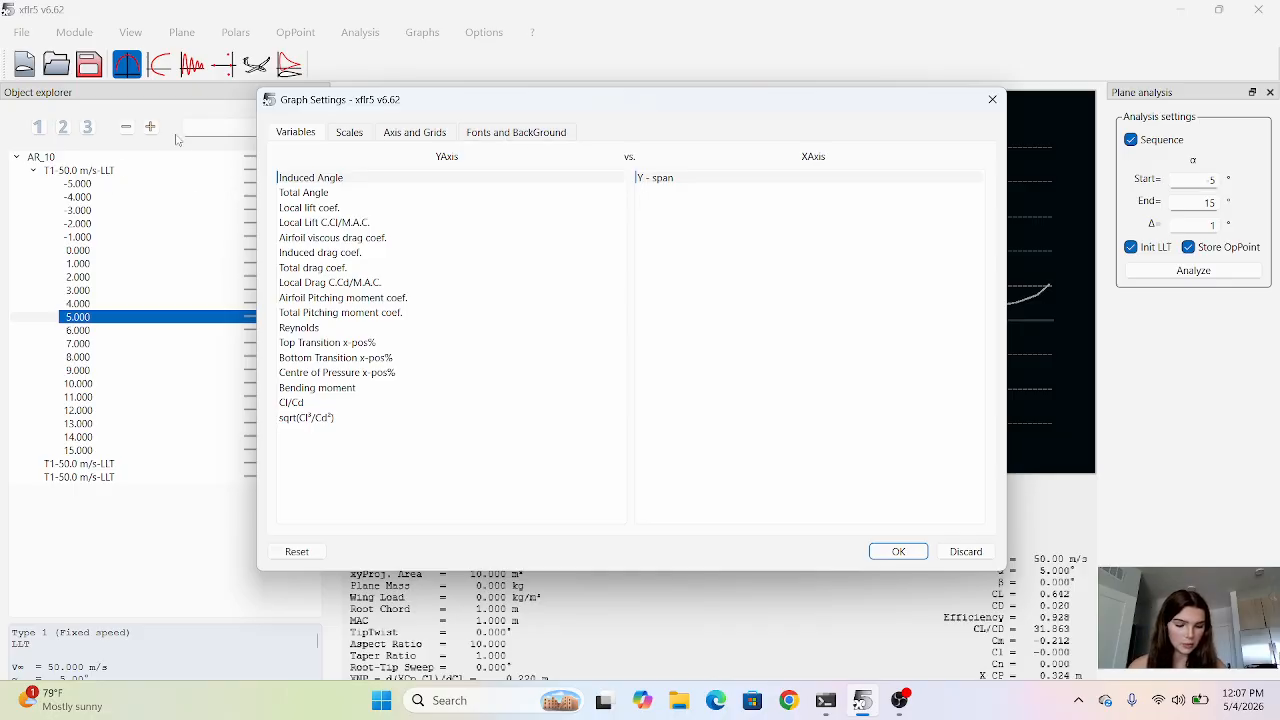
click(291, 214)
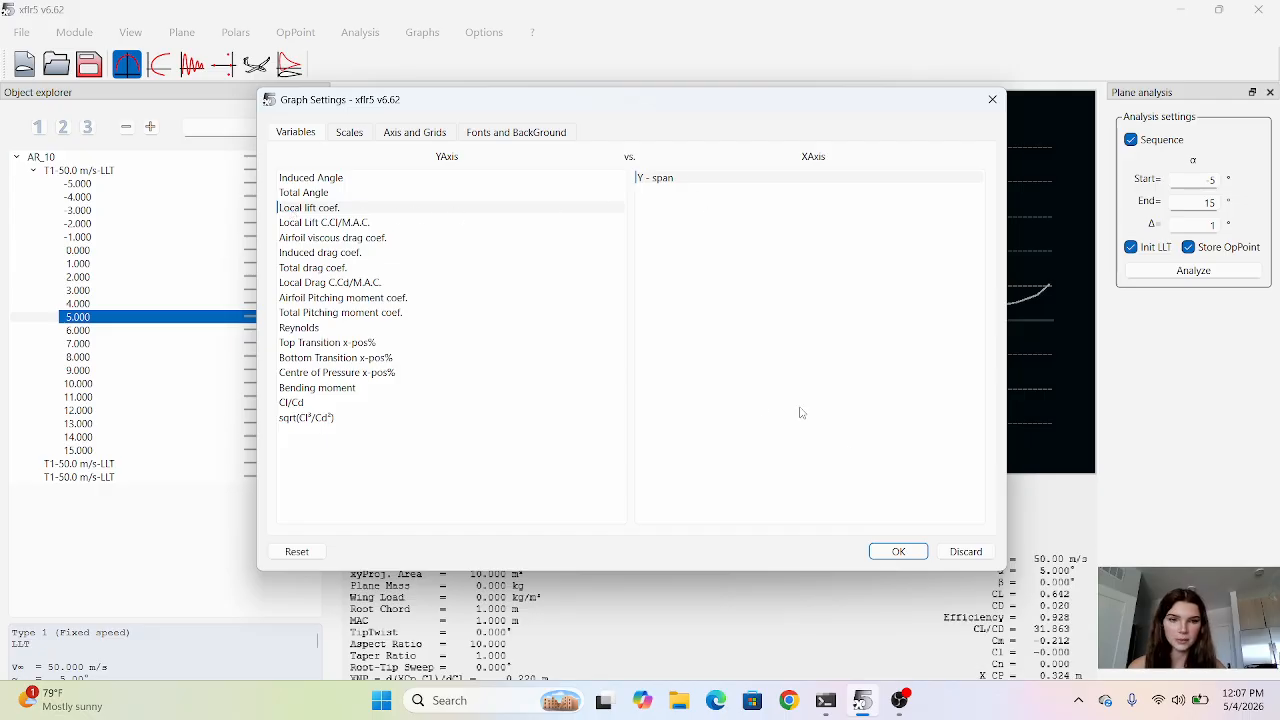
click(900, 552)
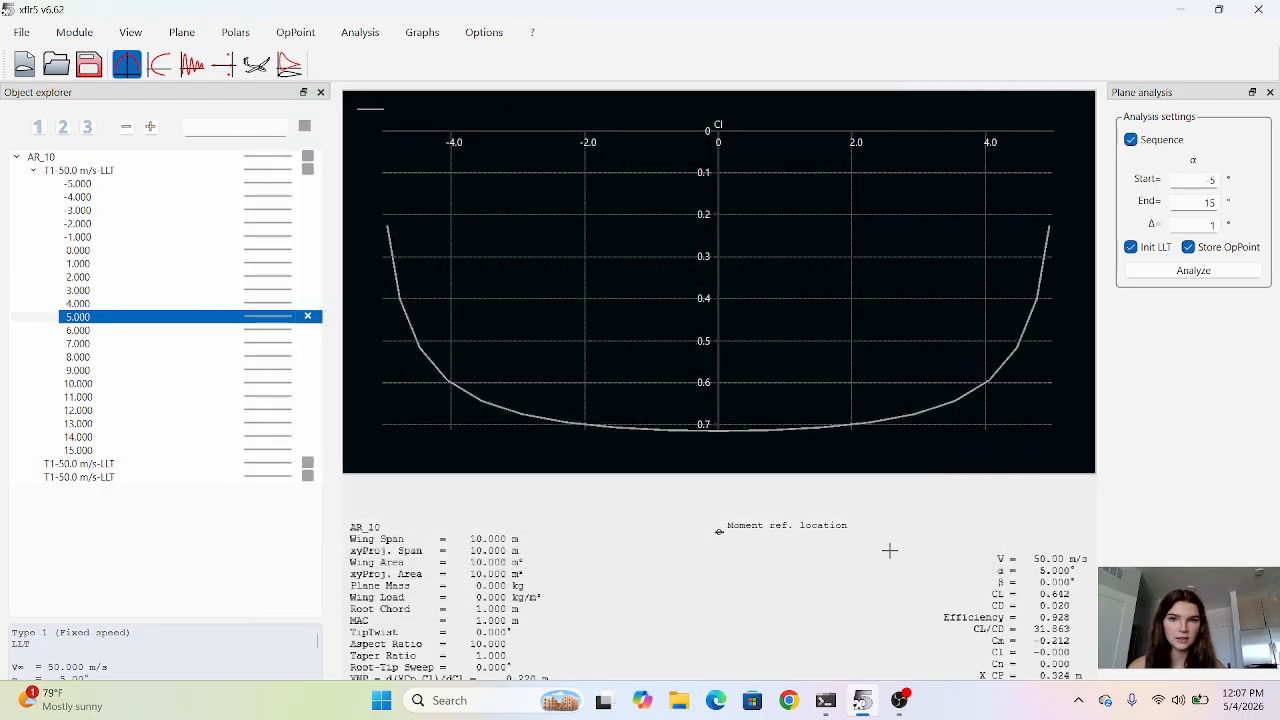
Change the graph's Y-axis variable to Induced Angle against the Y-span.
right_click(641, 127)
mouse_move(769, 447)
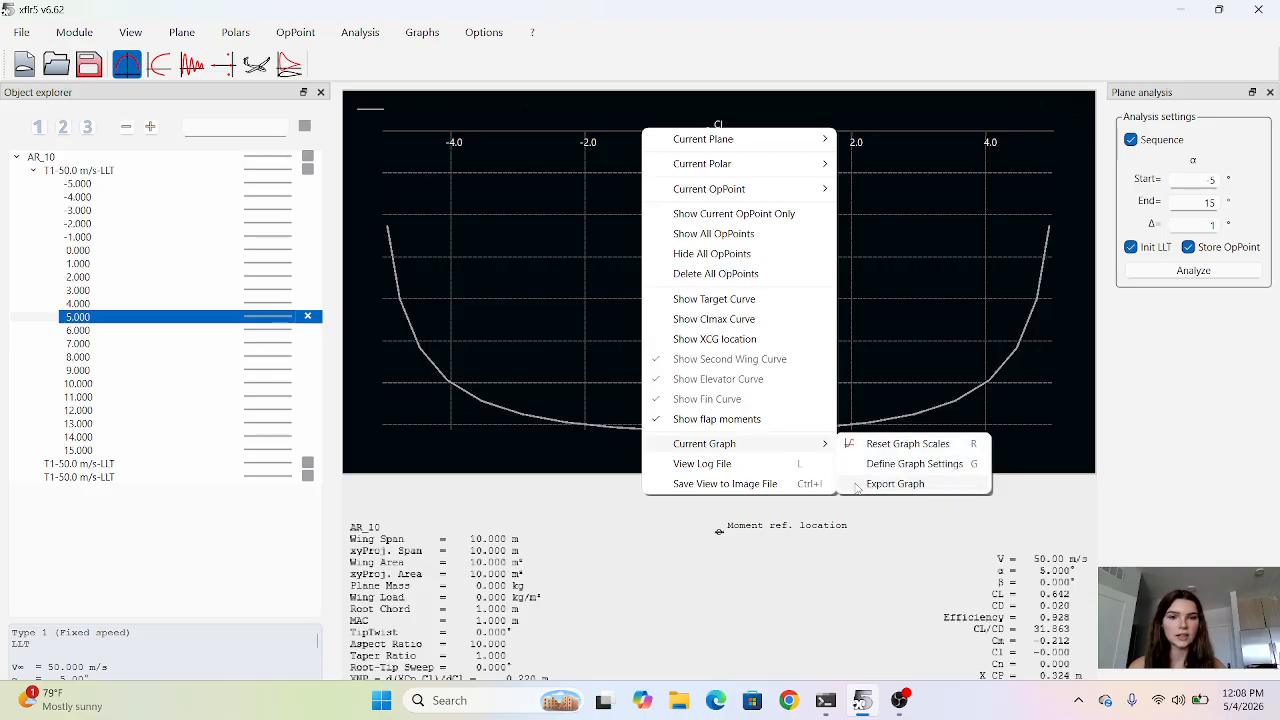
click(868, 471)
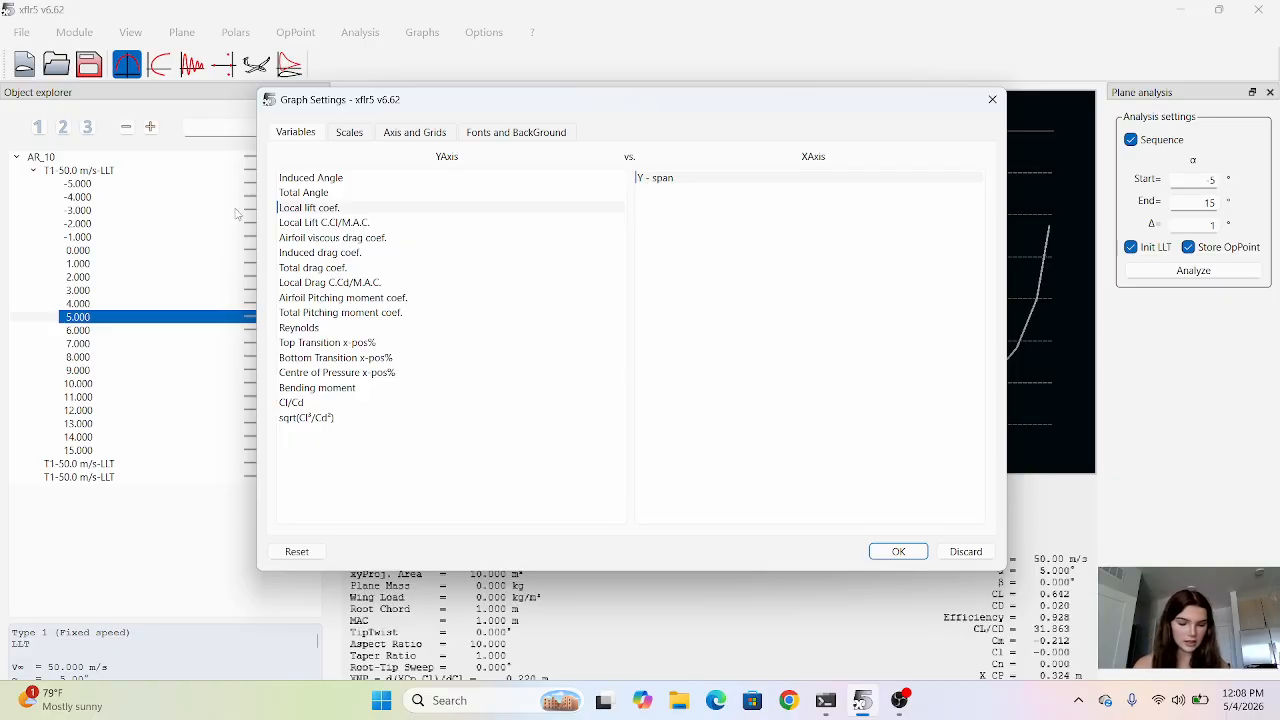
click(320, 178)
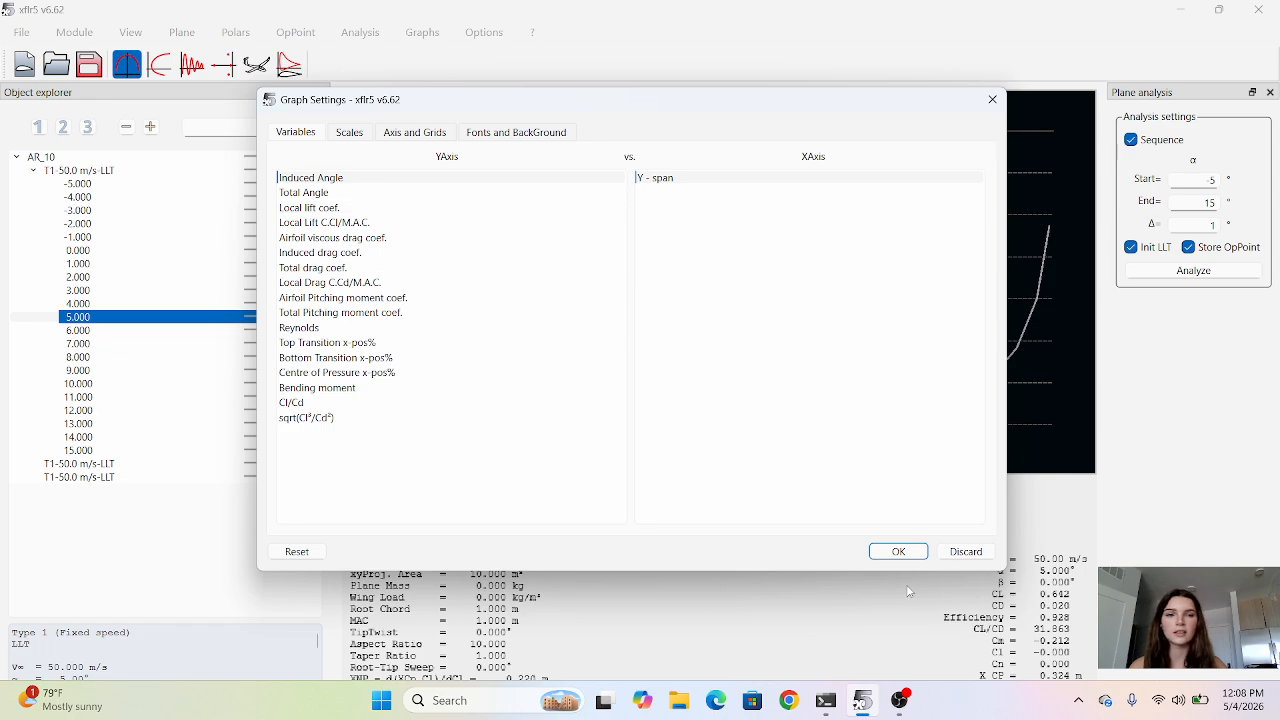
click(897, 552)
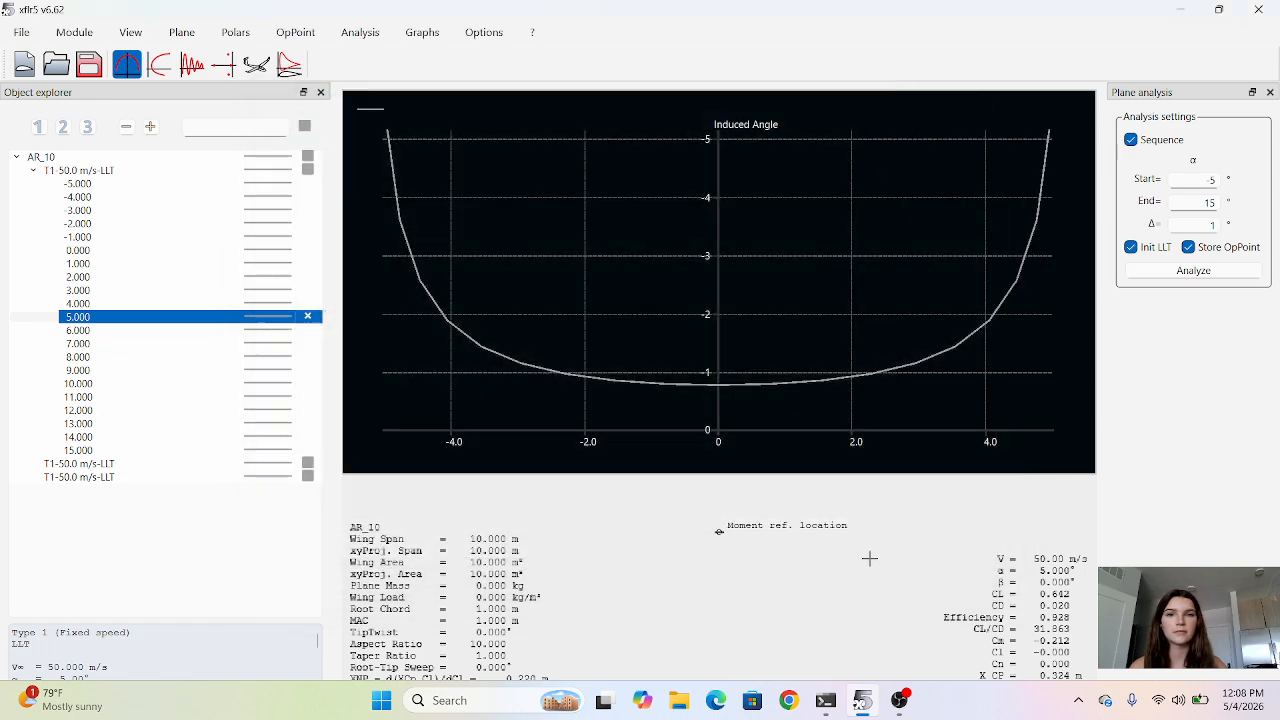
Plot the induced drag coefficient against the Y-span for the 5° operating point.
right_click(544, 141)
mouse_move(665, 459)
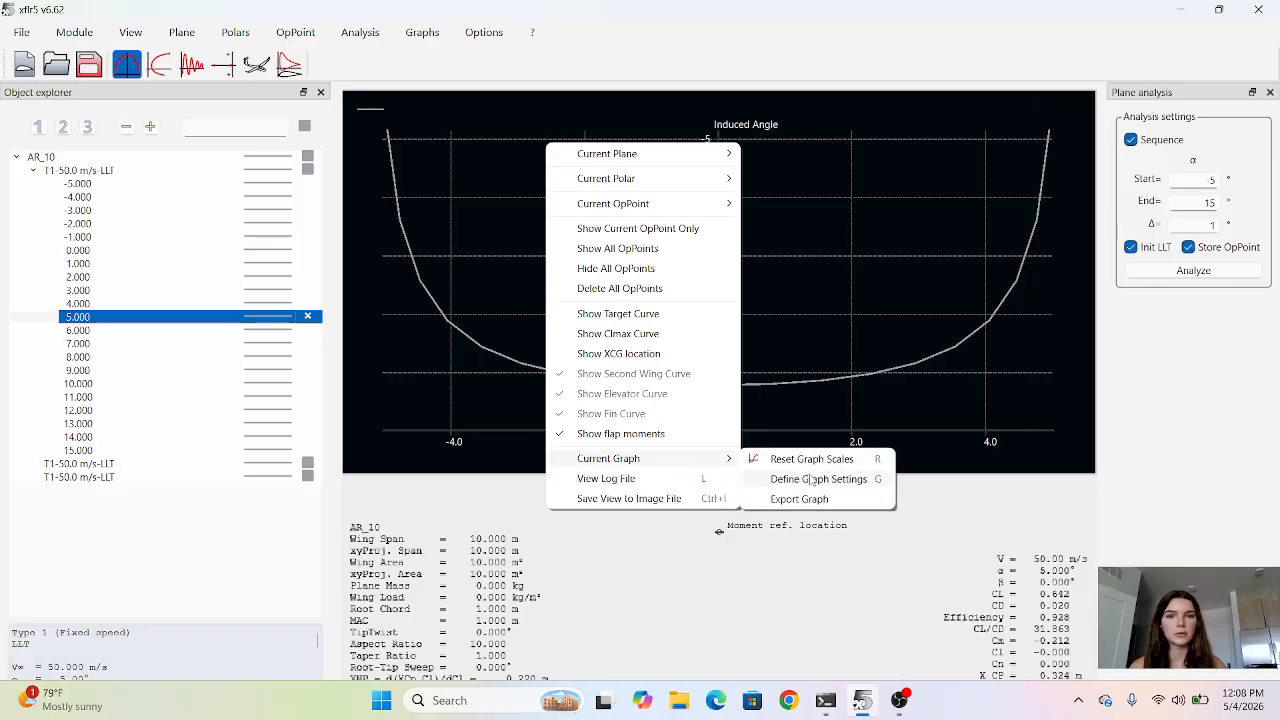
click(812, 482)
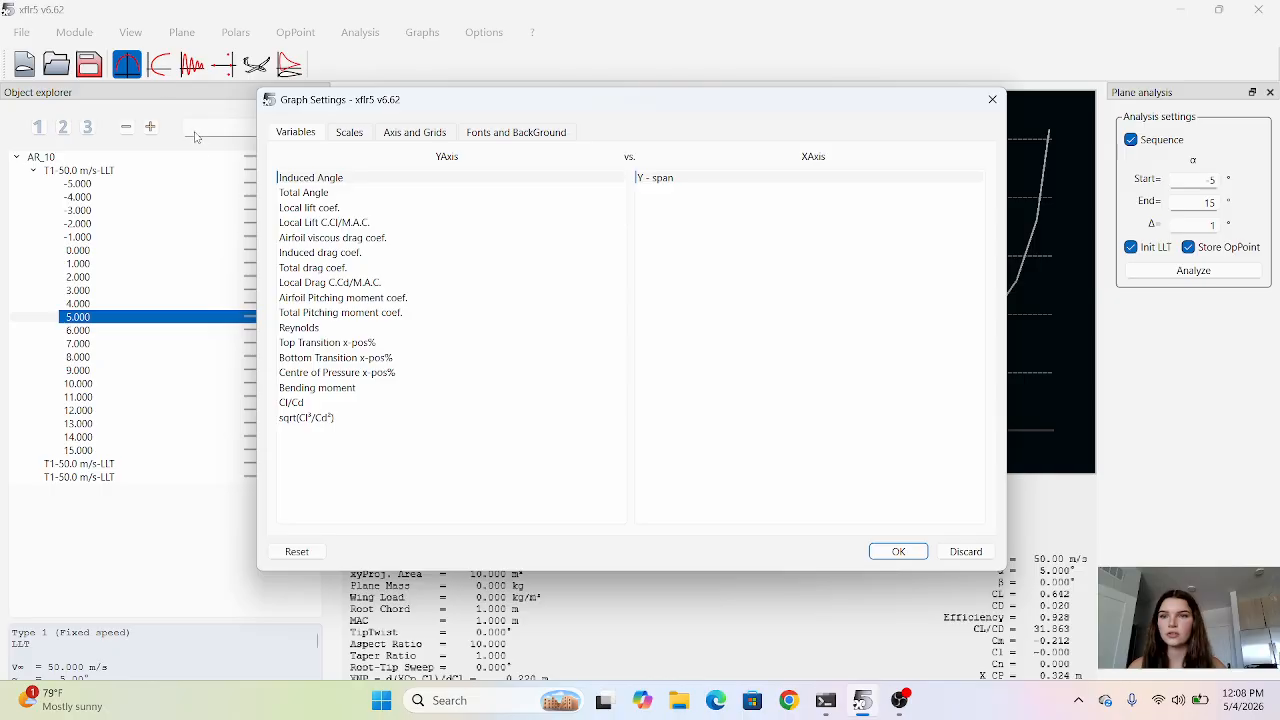
click(335, 253)
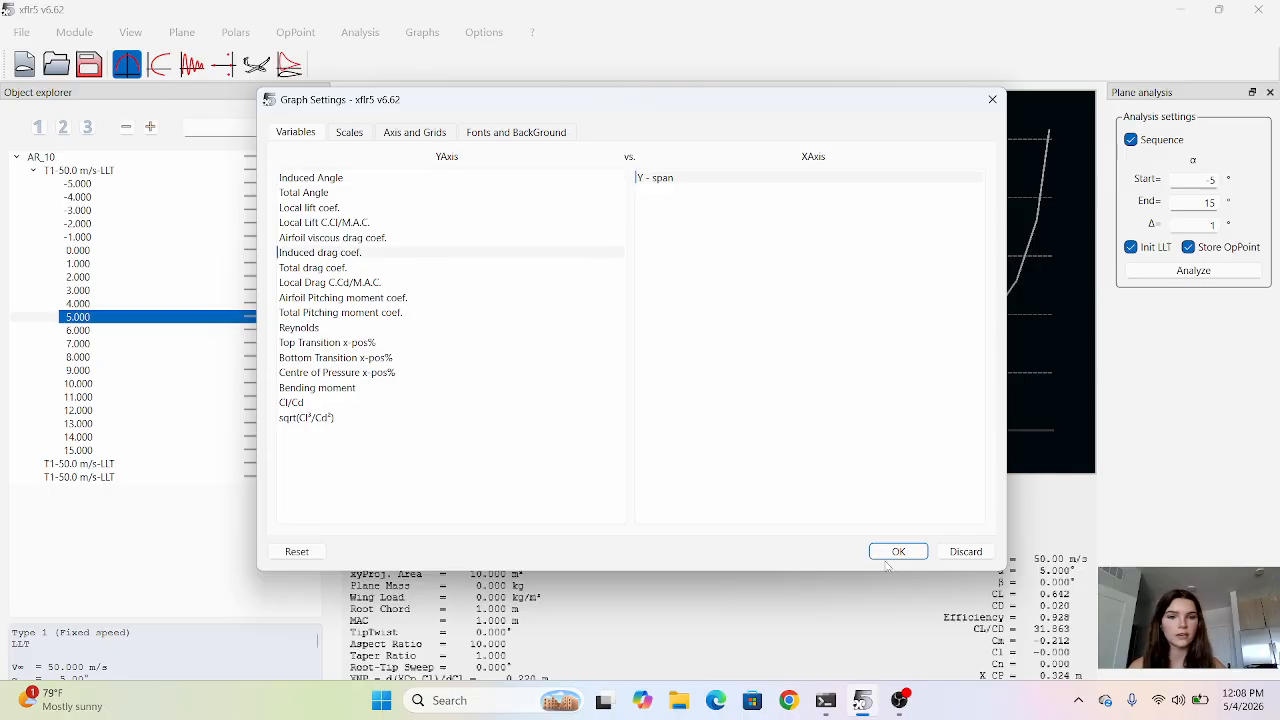
click(897, 552)
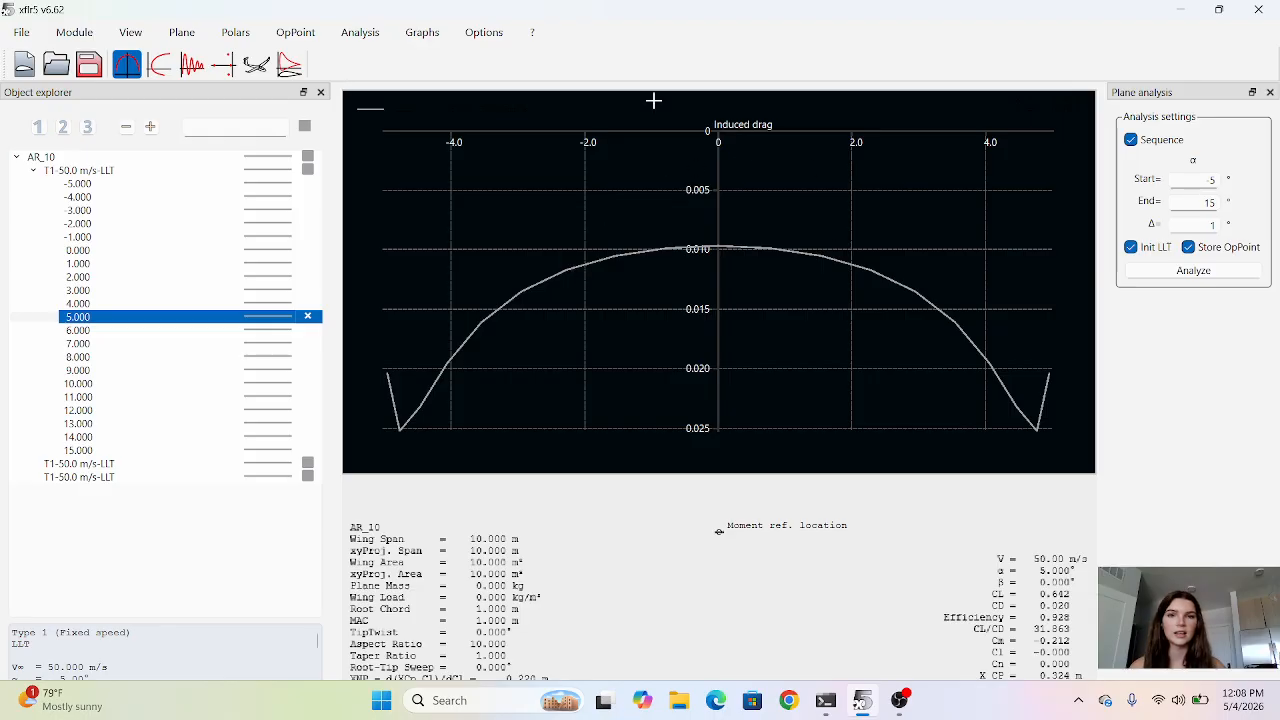
right_click(653, 100)
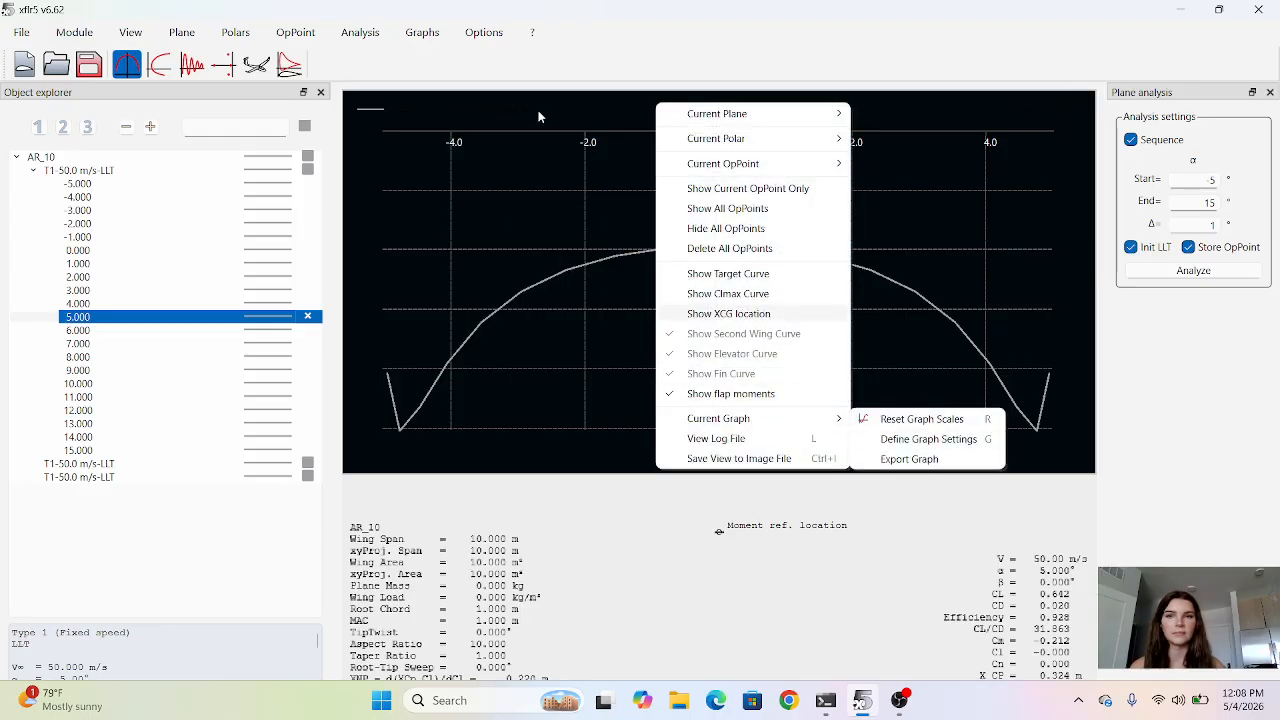
click(537, 117)
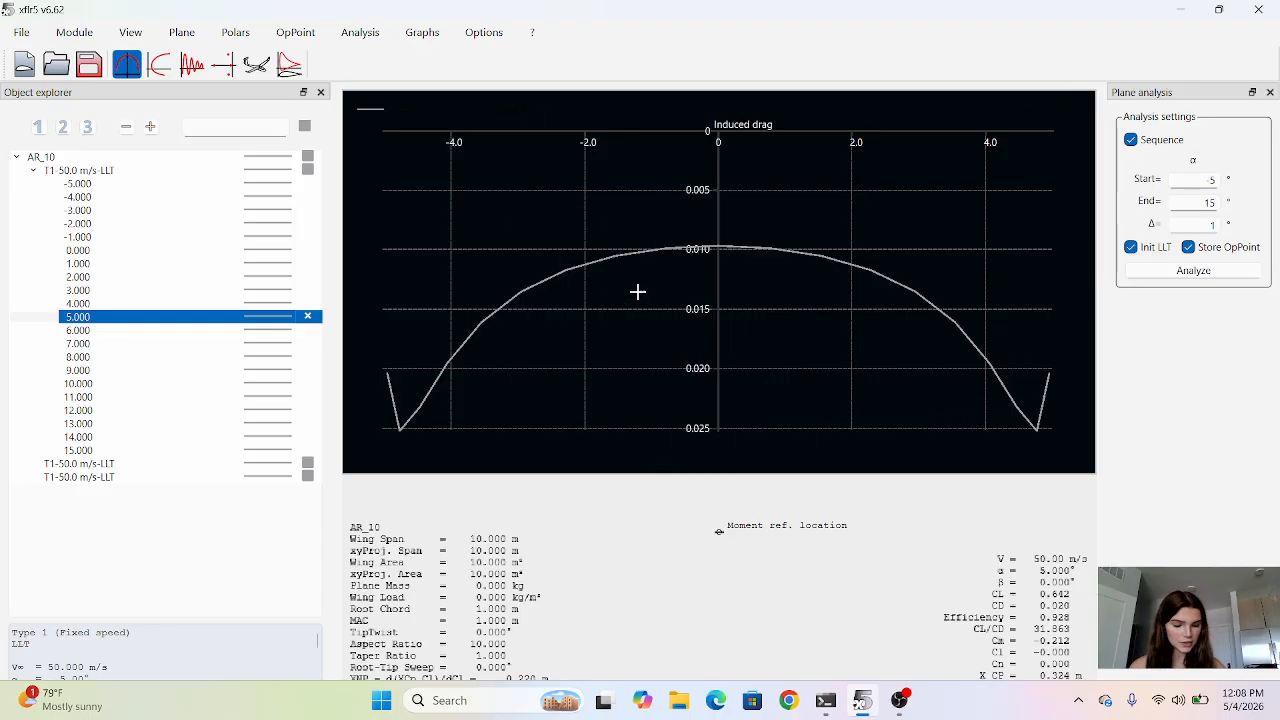
right_click(618, 224)
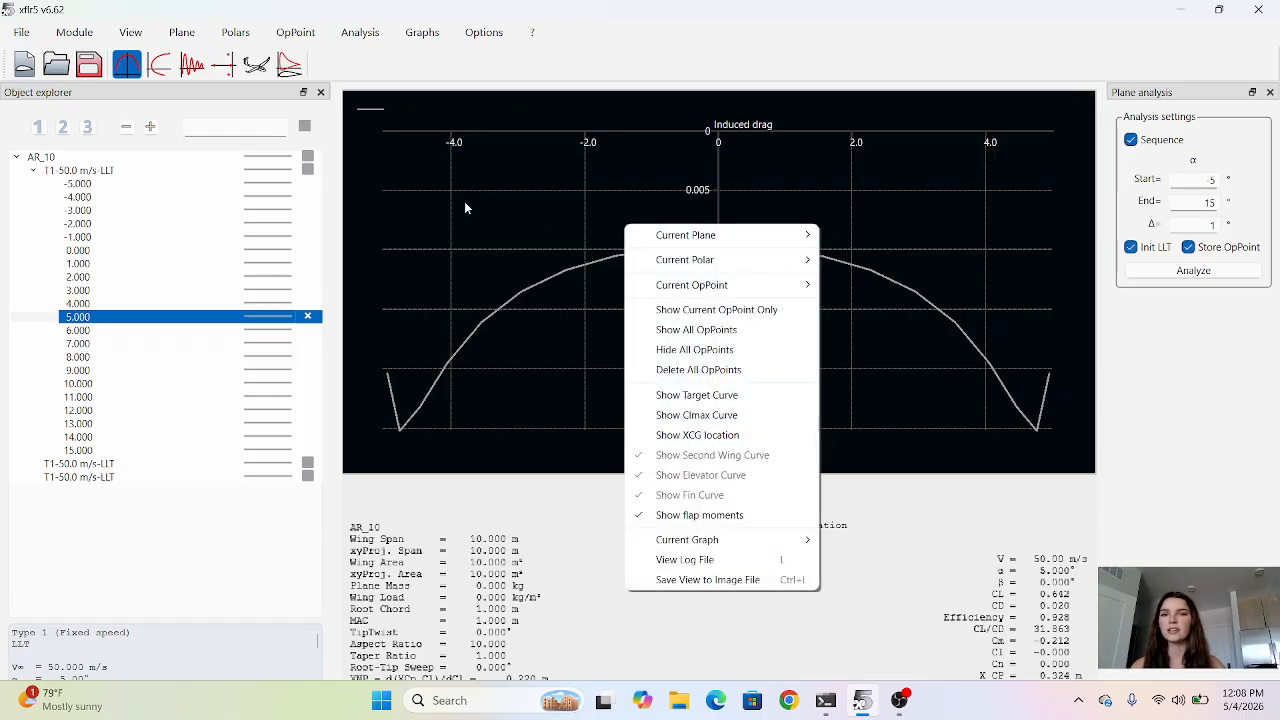
click(512, 104)
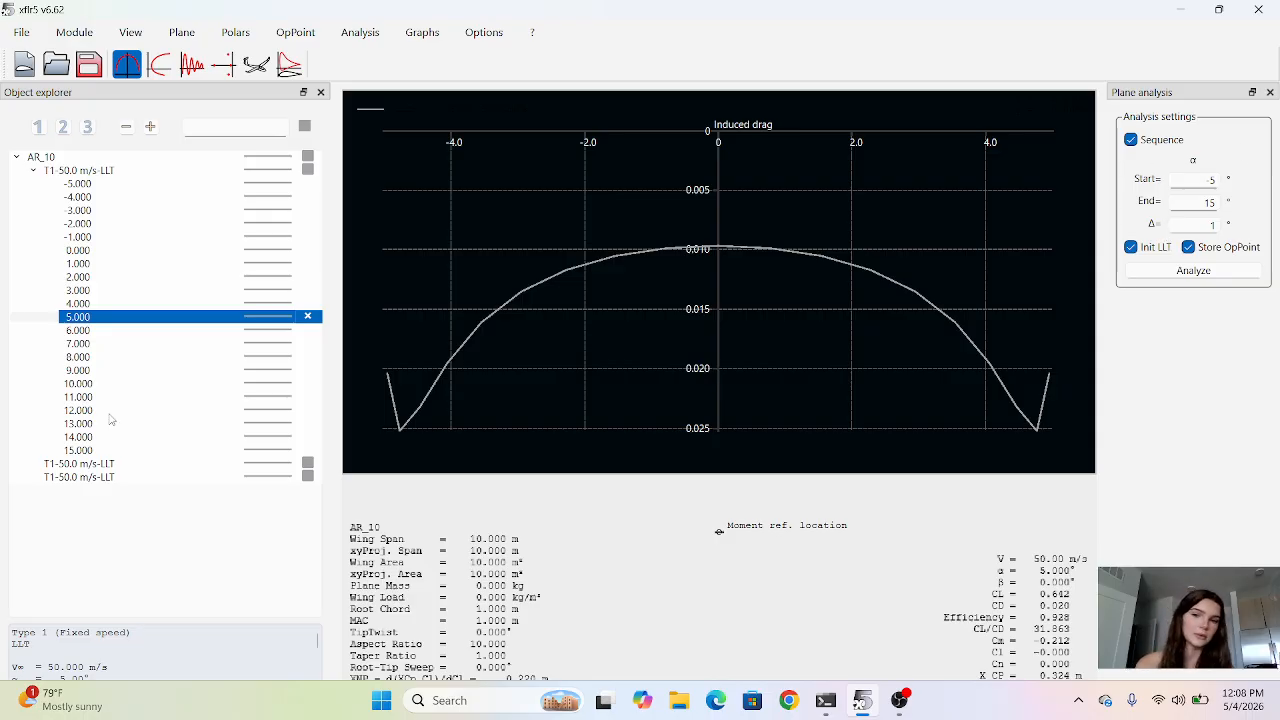
Hide the 5° operating point's curve from the induced drag graph and select the AR_10 plane.
click(308, 317)
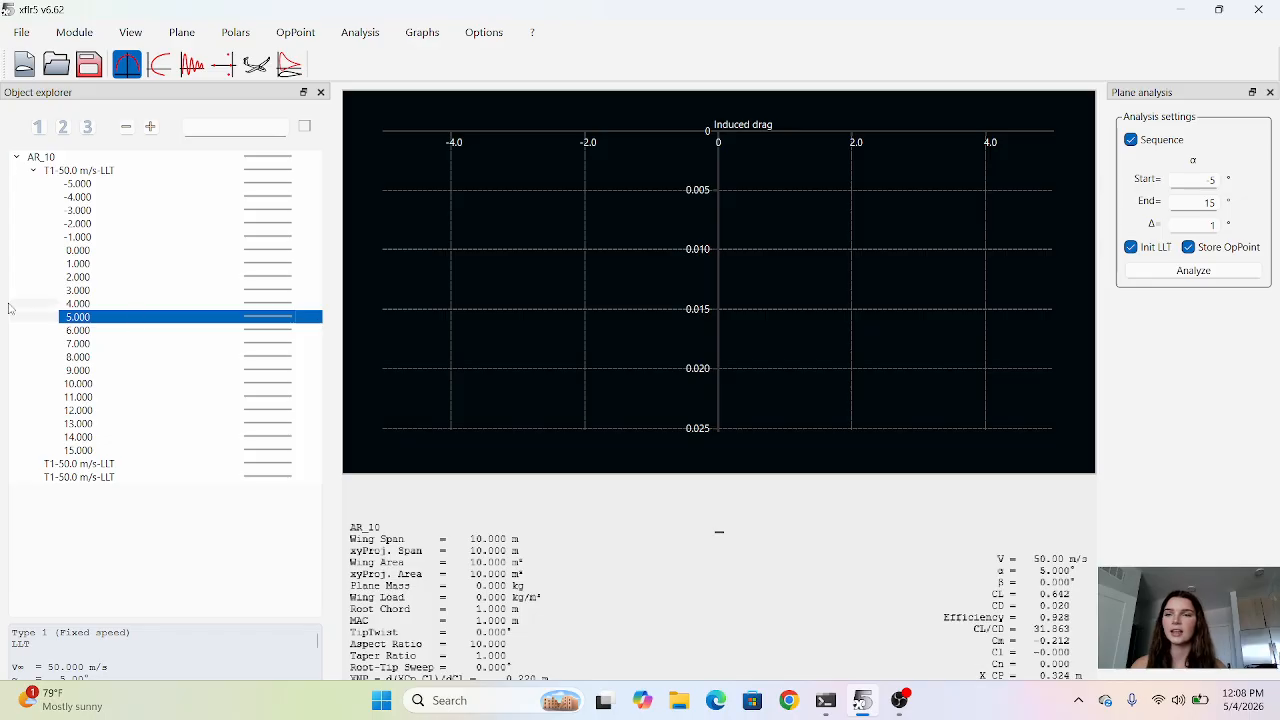
click(28, 157)
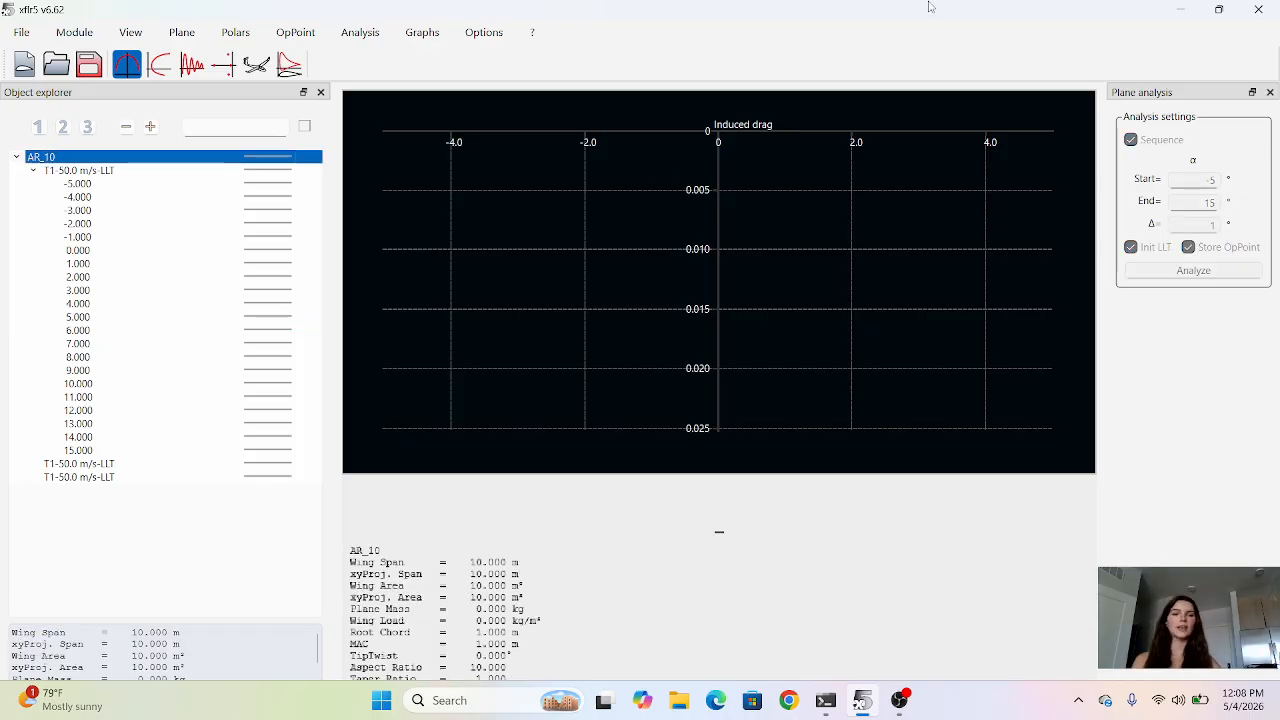
click(899, 700)
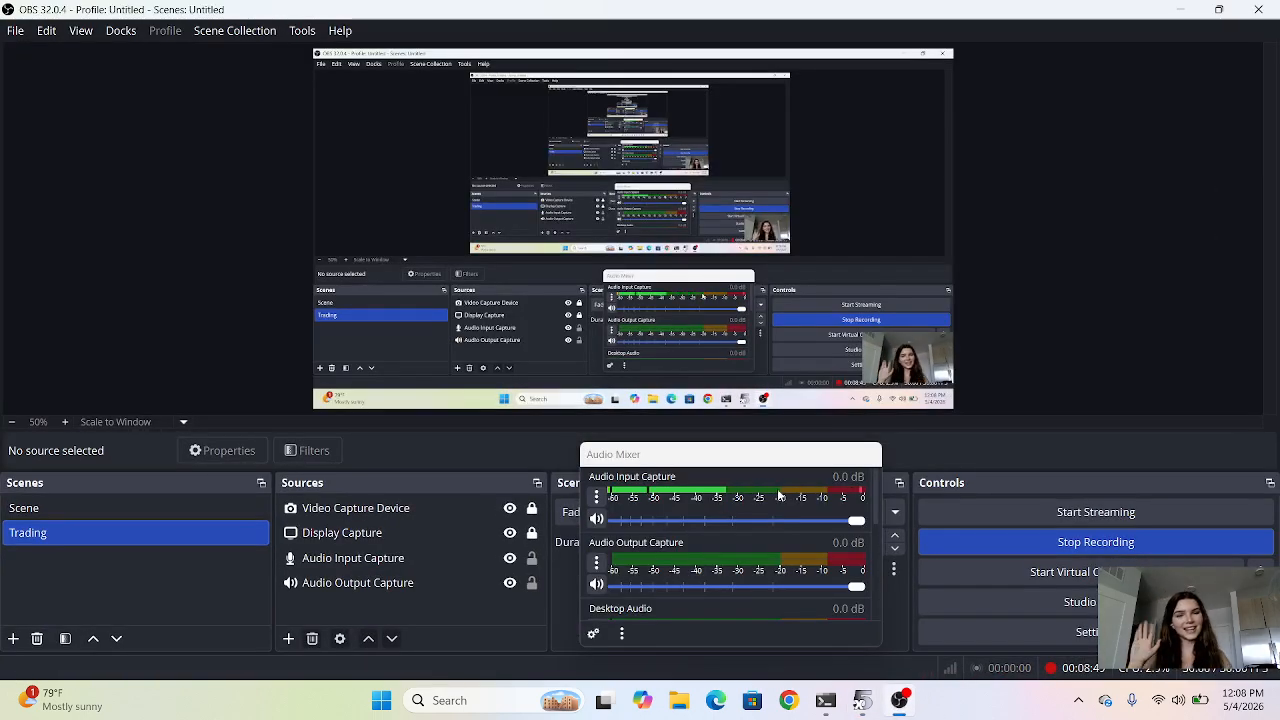